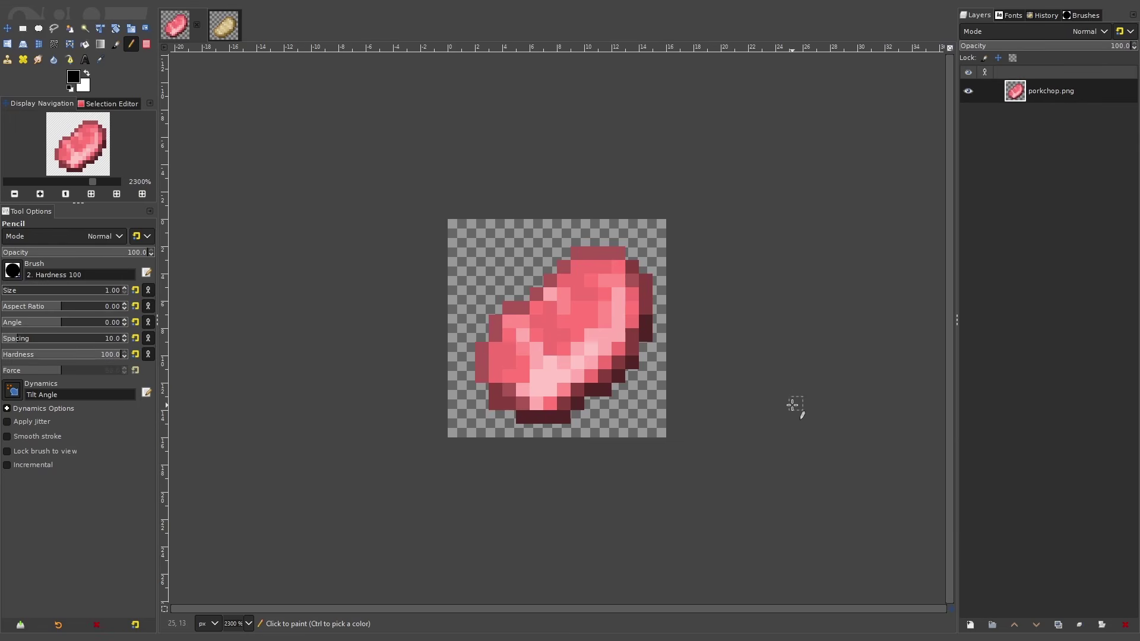
Add a 16 × 16 px transparent layer named zz and move it below the porkchop.png layer.
{"action": "scroll", "coordinate": [565, 323], "scroll_direction": "up", "scroll_amount": 1}
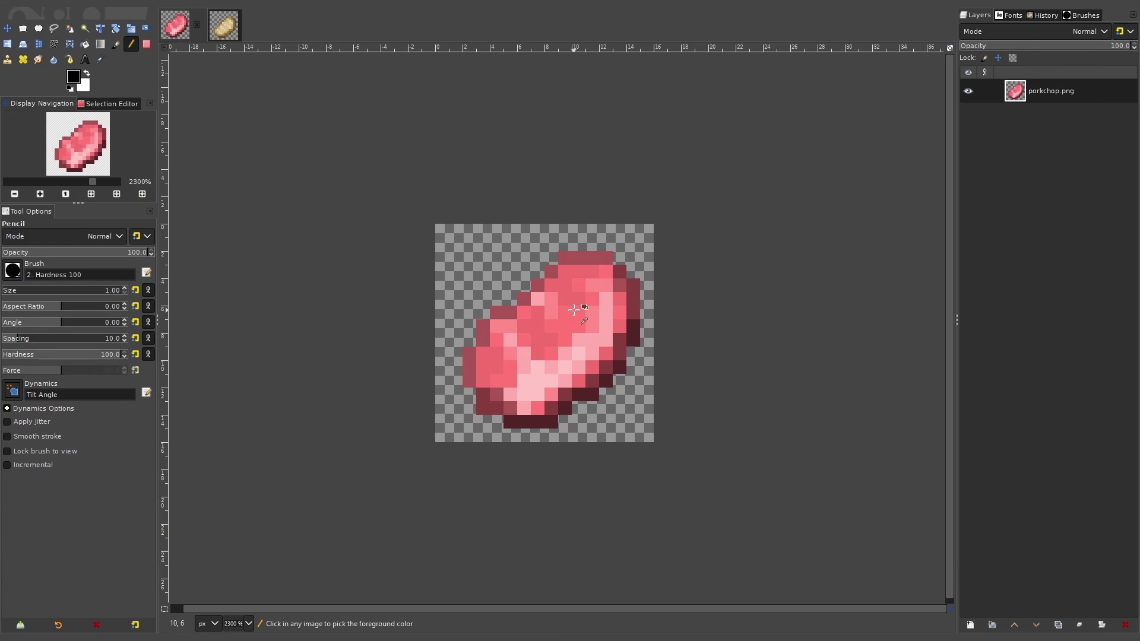
{"action": "left_click", "coordinate": [970, 625]}
{"action": "left_click_drag", "start_coordinate": [983, 314], "coordinate": [675, 125]}
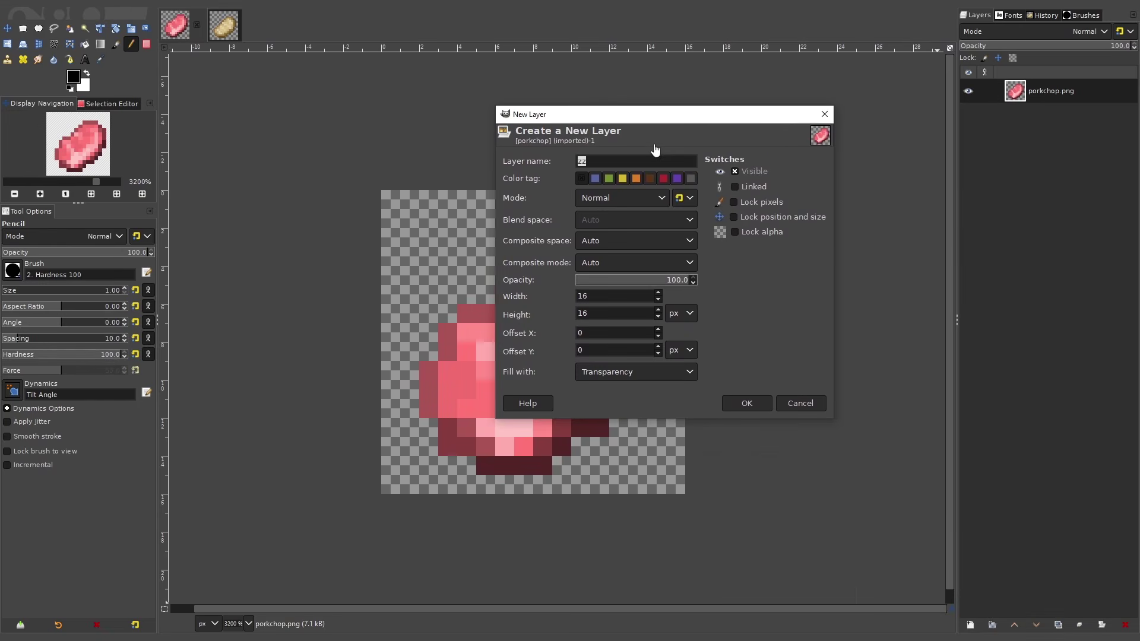
{"action": "left_click", "coordinate": [752, 403]}
{"action": "left_click", "coordinate": [1037, 119]}
{"action": "left_click", "coordinate": [1030, 91]}
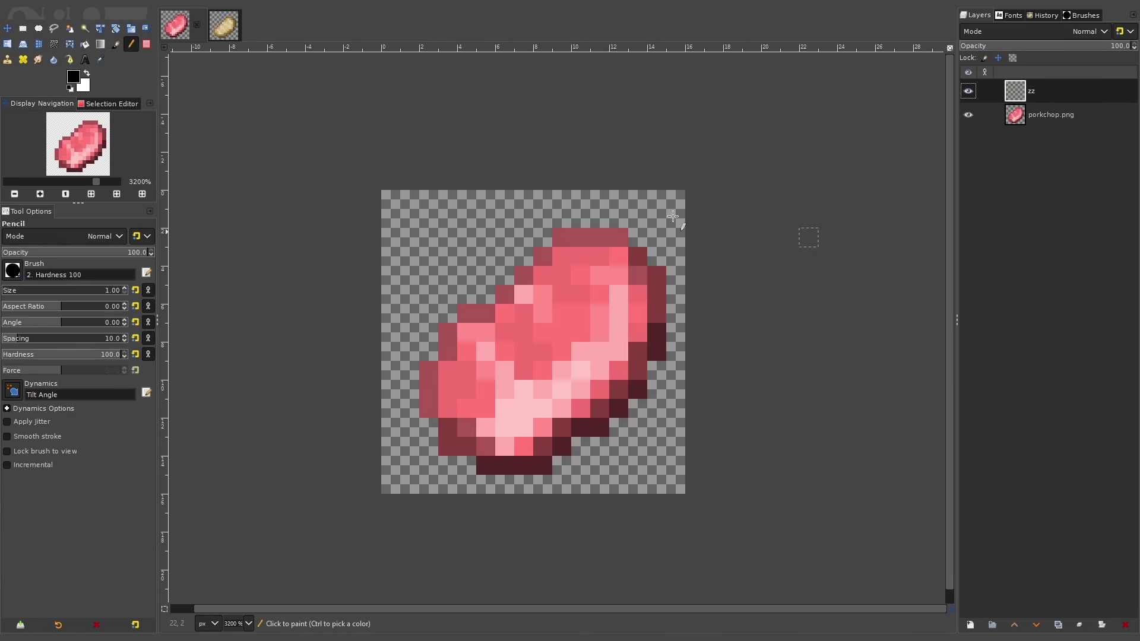
{"action": "left_click_drag", "start_coordinate": [1039, 96], "coordinate": [1038, 122]}
Choose the Bucket Fill tool and set the foreground colour to dark grey 36373a.
{"action": "left_click", "coordinate": [85, 45]}
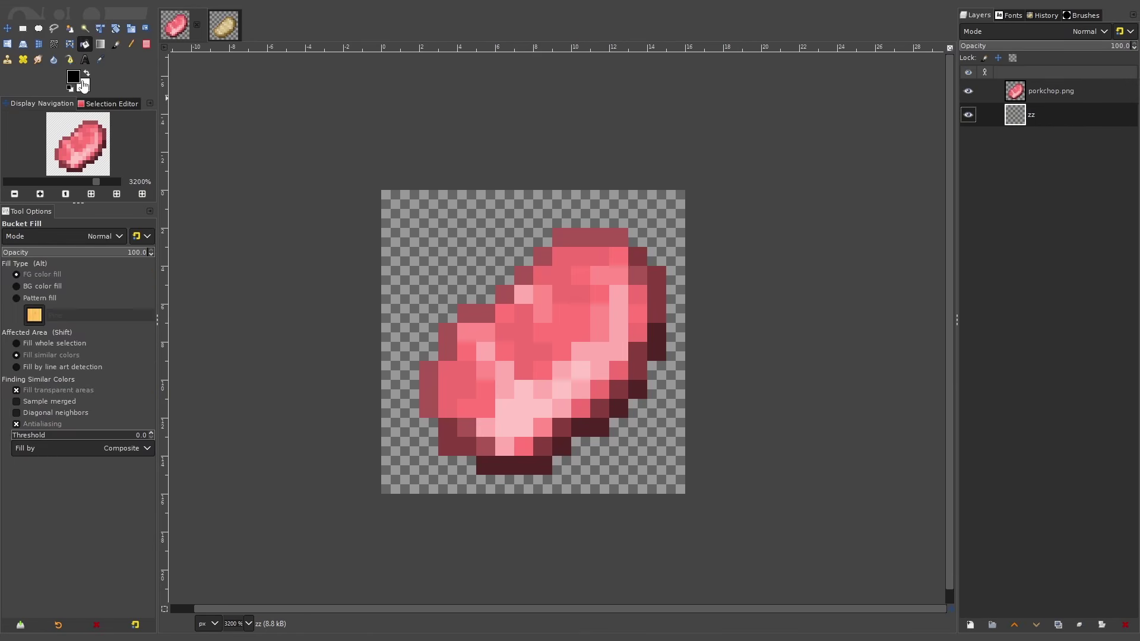
{"action": "left_click", "coordinate": [73, 76]}
{"action": "left_click", "coordinate": [281, 292]}
{"action": "left_click", "coordinate": [372, 249]}
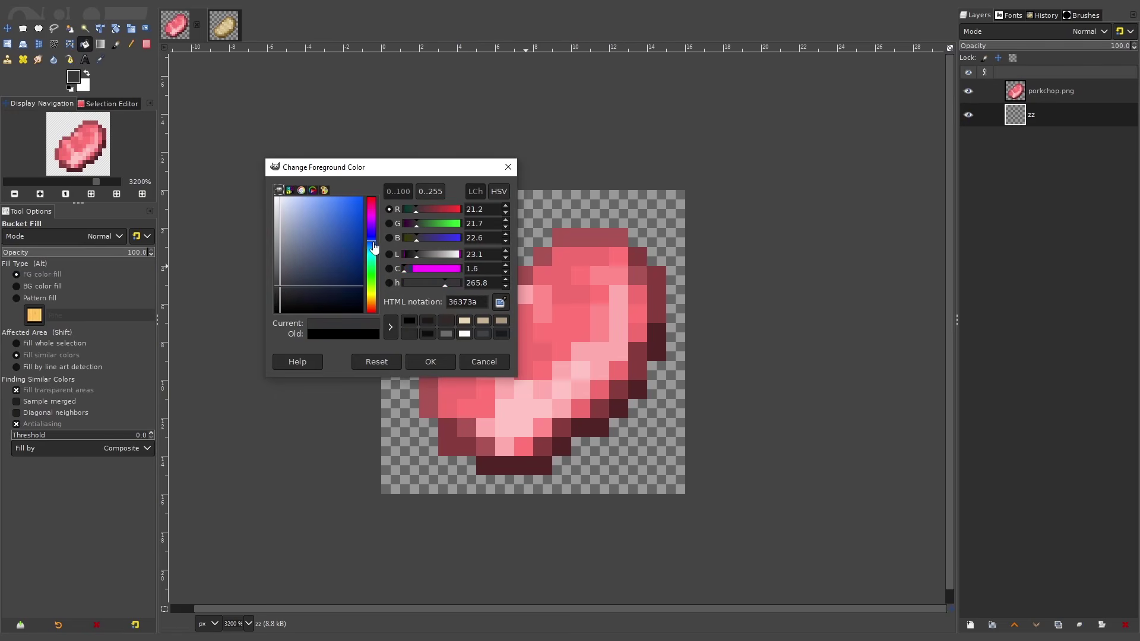
{"action": "left_click", "coordinate": [430, 361]}
{"action": "left_click", "coordinate": [553, 324]}
{"action": "key", "text": "ctrl+z"}
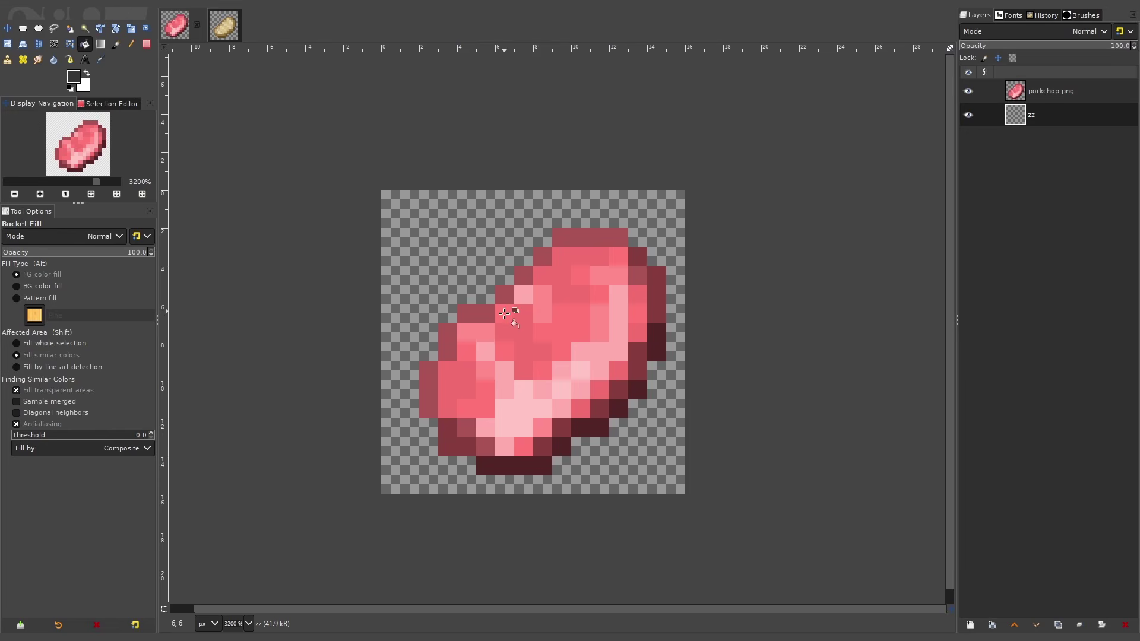
{"action": "left_click", "coordinate": [137, 12]}
{"action": "key", "text": "Escape"}
{"action": "mouse_move", "coordinate": [599, 225]}
{"action": "left_mouse_down"}
{"action": "mouse_move", "coordinate": [614, 213]}
{"action": "mouse_move", "coordinate": [591, 219]}
{"action": "left_mouse_up"}
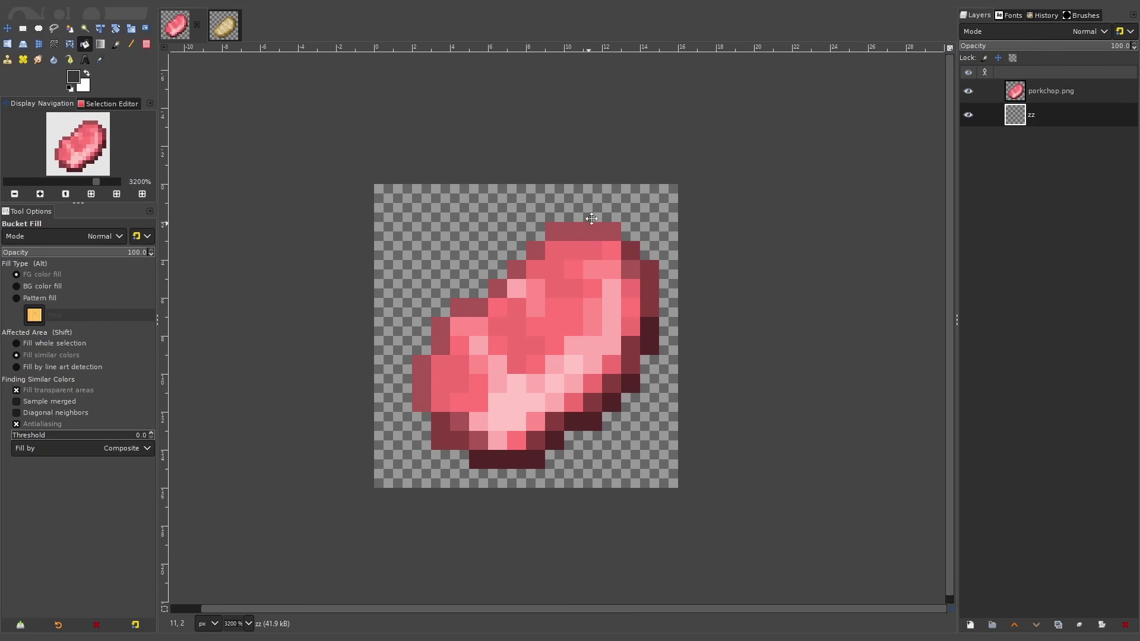
{"action": "scroll", "coordinate": [592, 219], "scroll_direction": "left", "scroll_amount": 2}
{"action": "scroll", "coordinate": [682, 615], "scroll_direction": "left", "scroll_amount": 2}
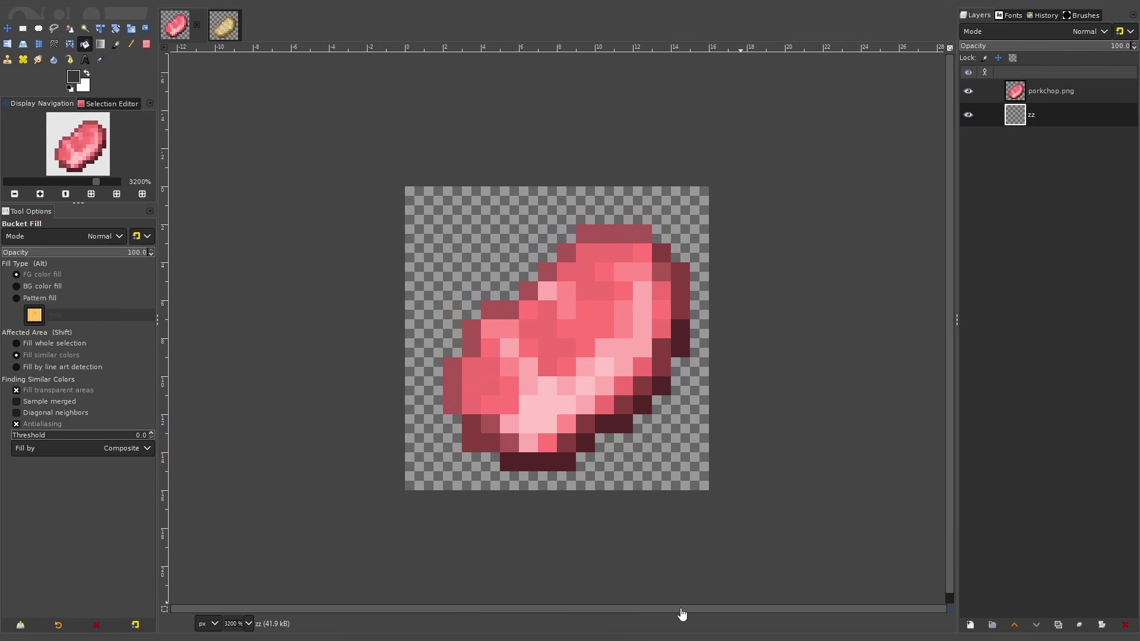
{"action": "scroll", "coordinate": [593, 529], "scroll_direction": "down", "scroll_amount": 1}
Convert the image to RGB mode and fill the zz layer with the dark grey foreground colour.
{"action": "left_click", "coordinate": [153, 8]}
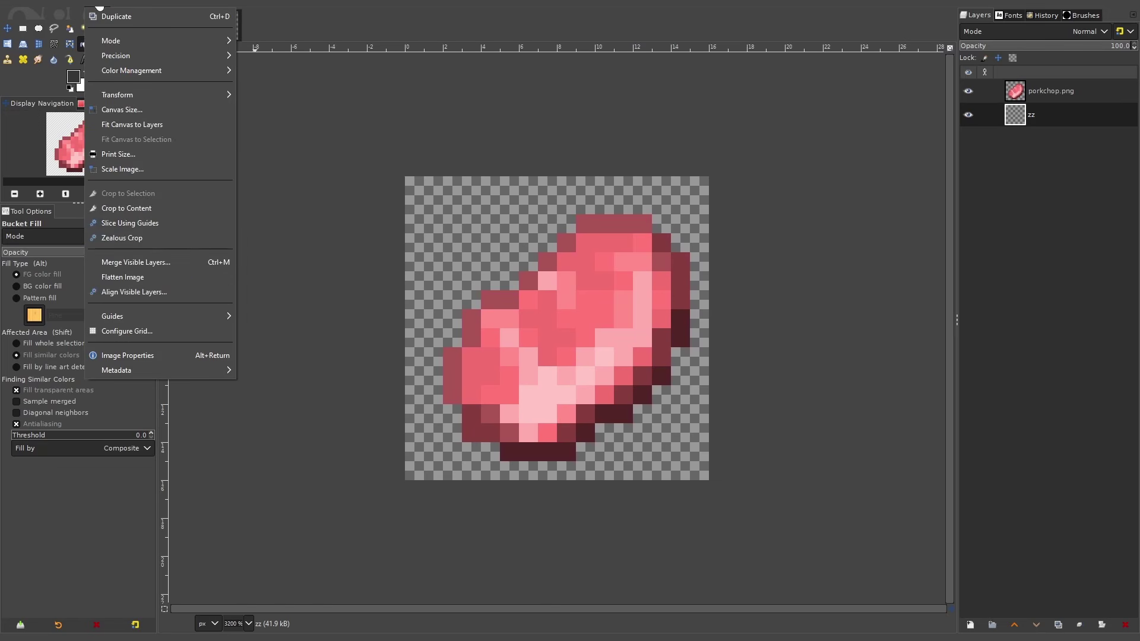
{"action": "left_click", "coordinate": [95, 7]}
{"action": "left_click", "coordinate": [95, 7]}
{"action": "mouse_move", "coordinate": [126, 47]}
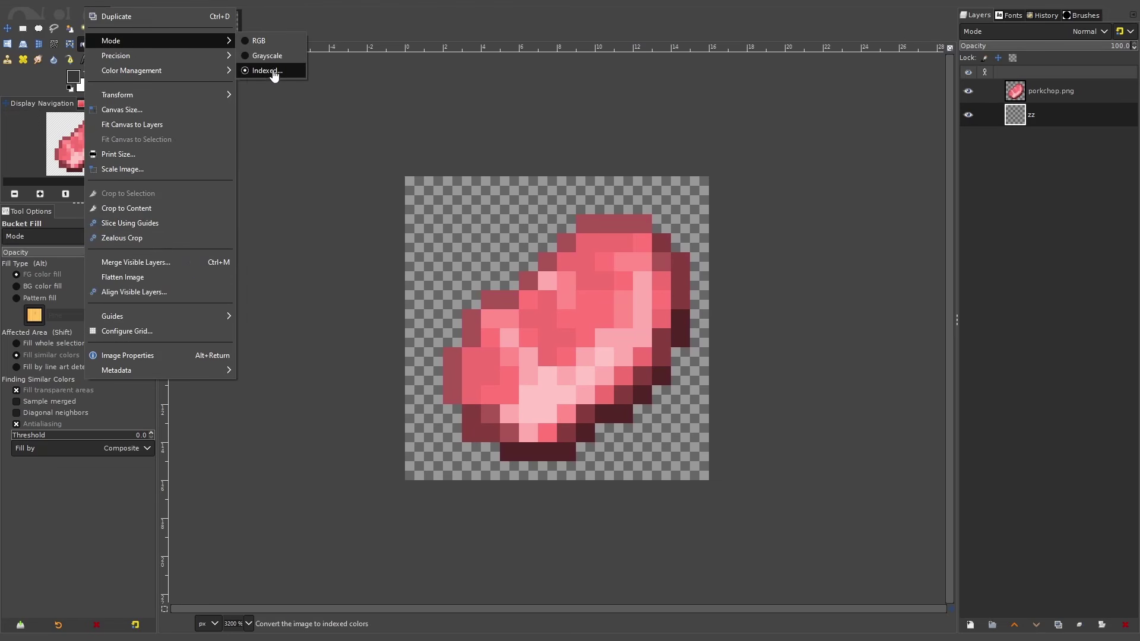
{"action": "left_click", "coordinate": [280, 42]}
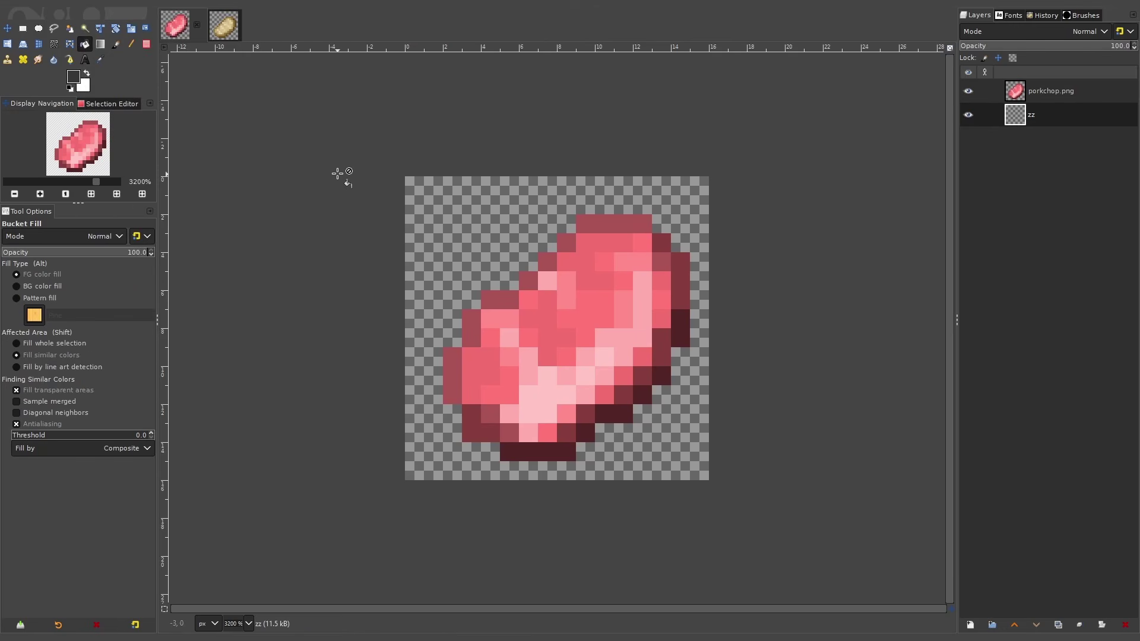
{"action": "left_click", "coordinate": [509, 246]}
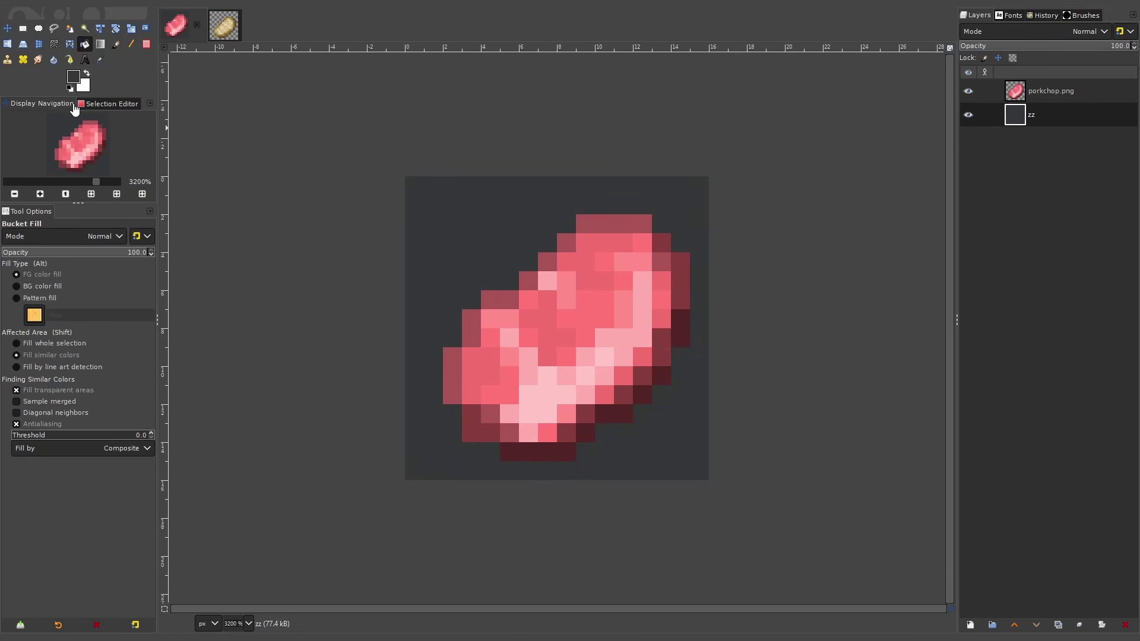
Switch to the Pencil tool and add a new transparent layer above the porkchop.png layer.
{"action": "left_click", "coordinate": [131, 44]}
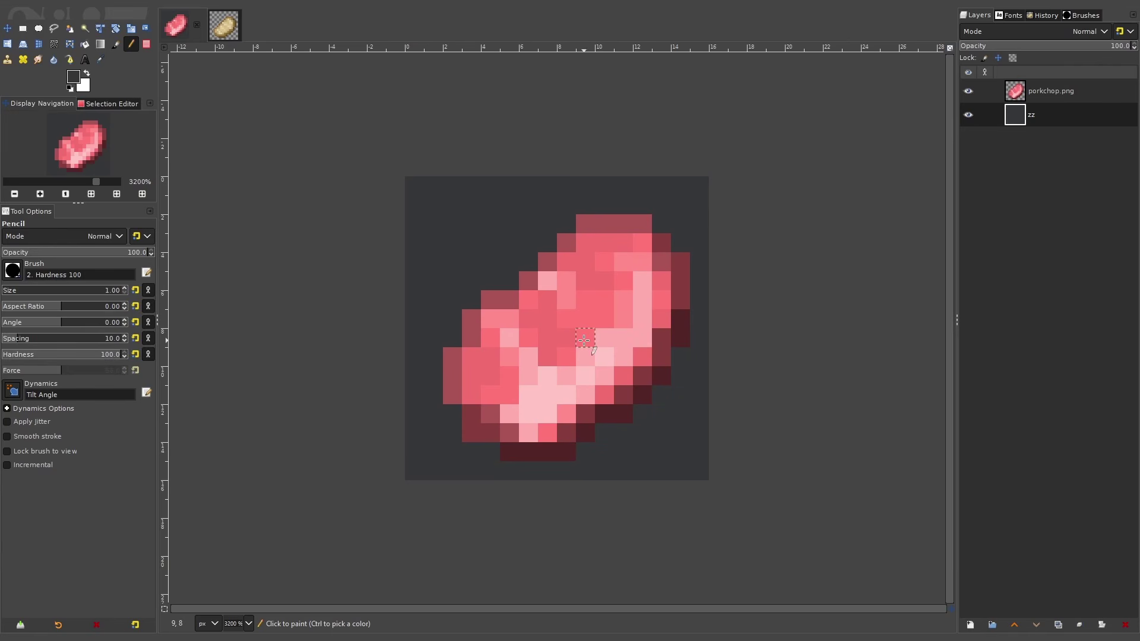
{"action": "scroll", "coordinate": [618, 368], "scroll_direction": "up", "scroll_amount": 2, "text": "ctrl"}
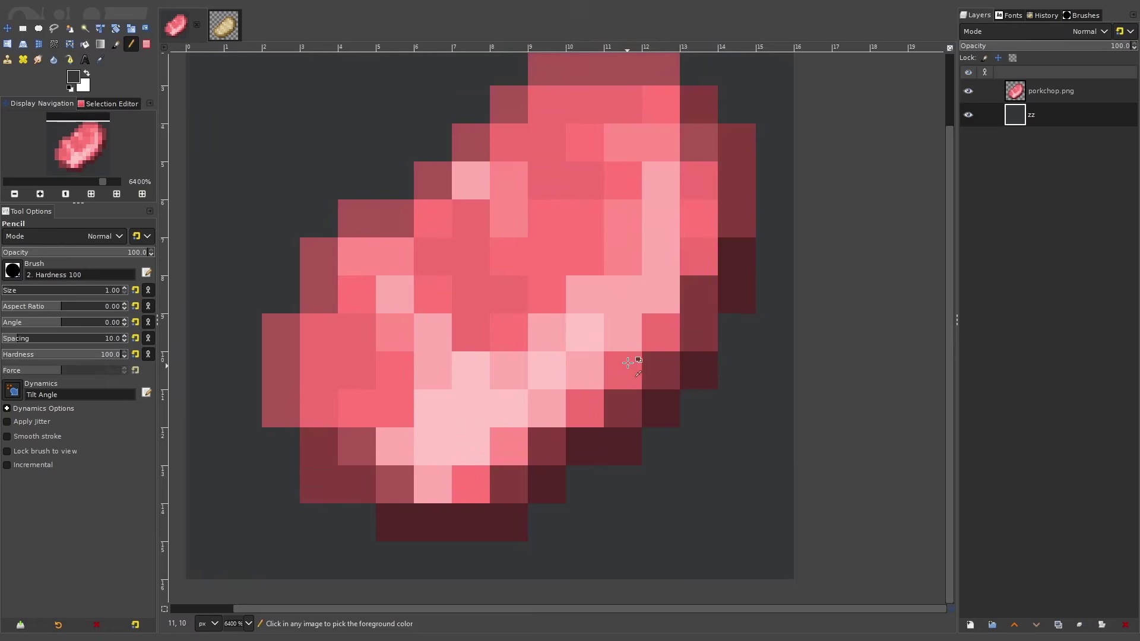
{"action": "scroll", "coordinate": [628, 362], "scroll_direction": "up", "scroll_amount": 1, "text": "ctrl"}
{"action": "scroll", "coordinate": [560, 178], "scroll_direction": "down", "scroll_amount": 1, "text": "ctrl"}
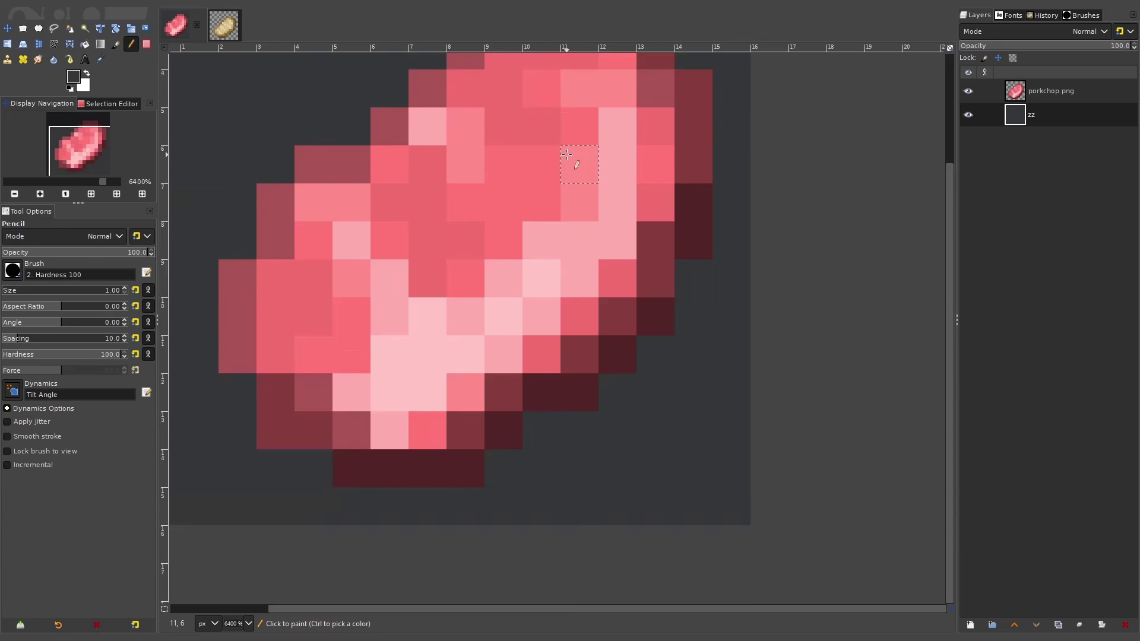
{"action": "scroll", "coordinate": [601, 264], "scroll_direction": "down", "scroll_amount": 1, "text": "ctrl"}
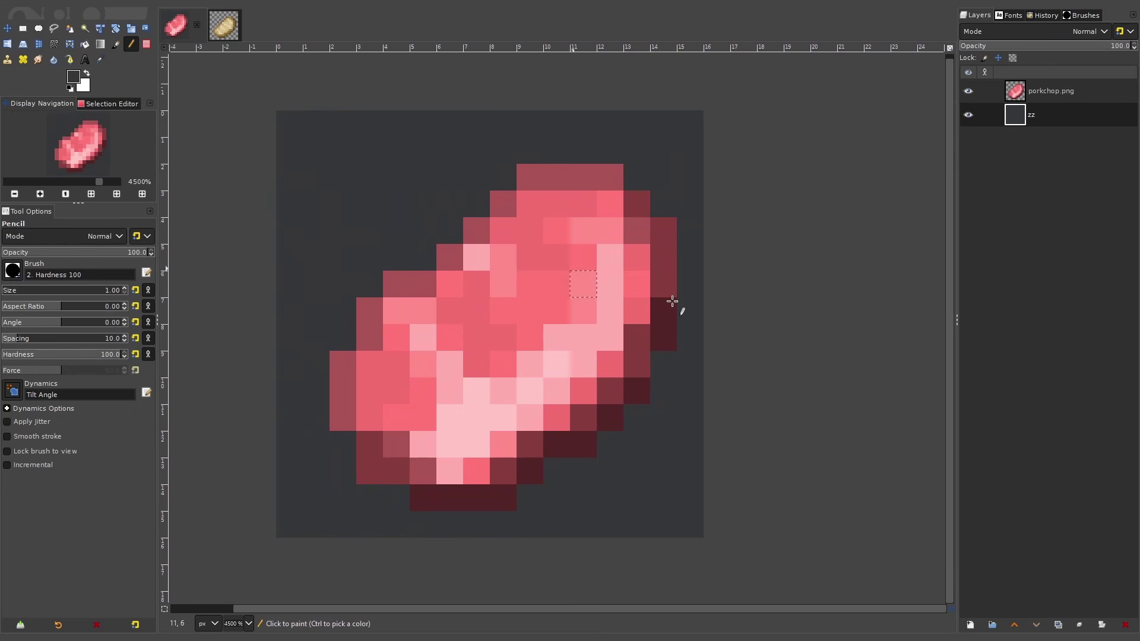
{"action": "scroll", "coordinate": [617, 294], "scroll_direction": "down", "scroll_amount": 1, "text": "ctrl"}
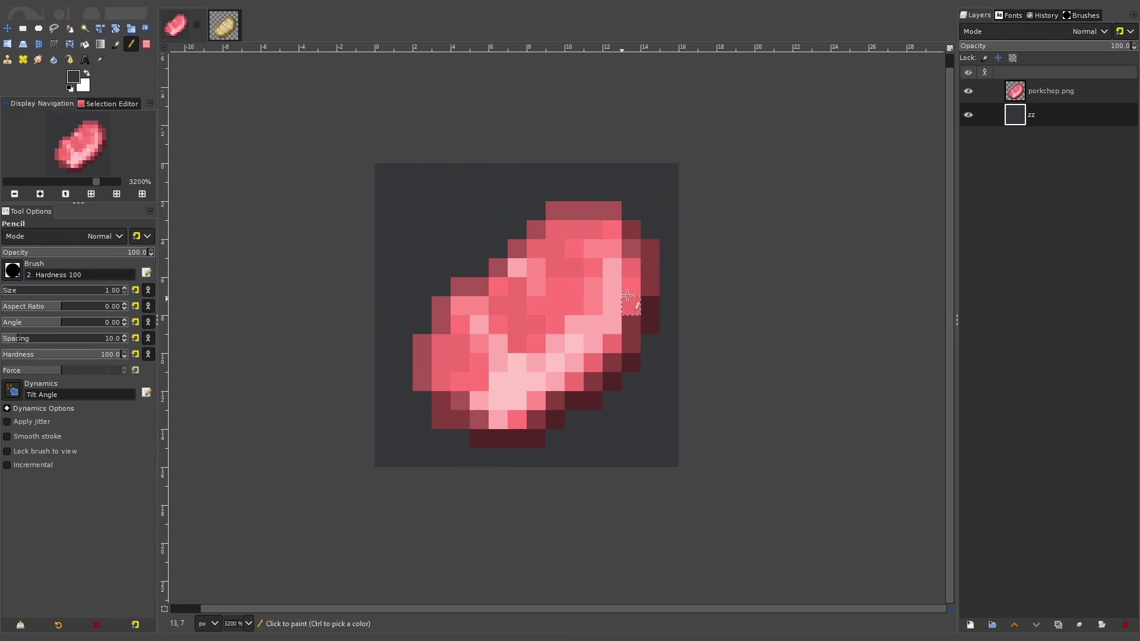
{"action": "left_click", "coordinate": [1051, 91]}
{"action": "left_click", "coordinate": [970, 625]}
{"action": "left_click", "coordinate": [1045, 592]}
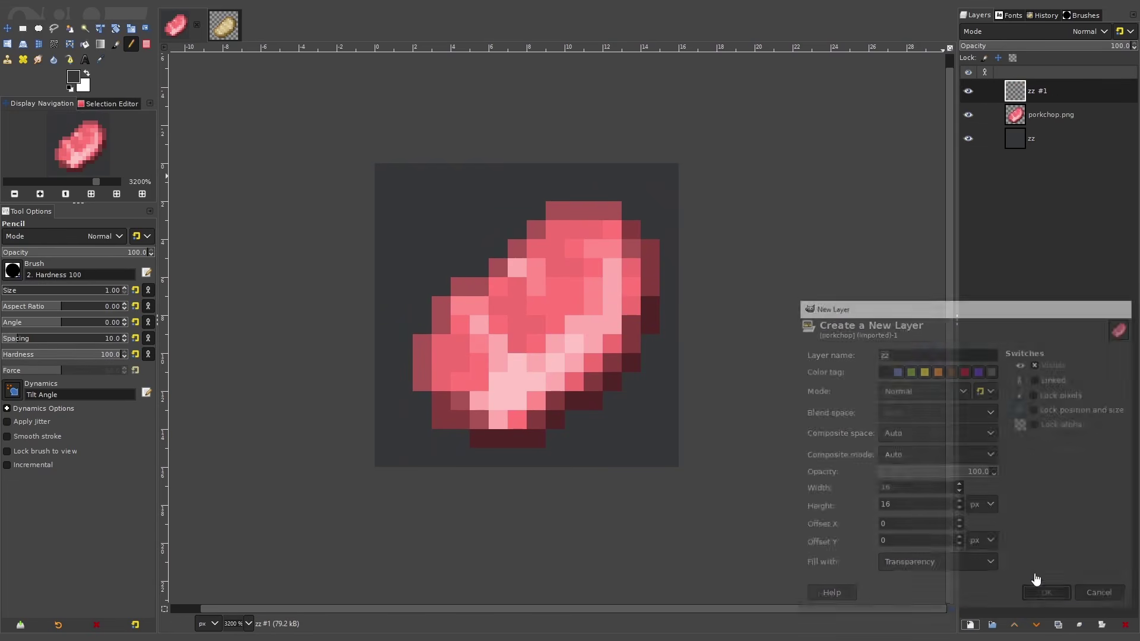
Lower the porkchop.png layer's opacity to about 15% as a tracing guide.
{"action": "left_click", "coordinate": [1036, 116]}
{"action": "left_click", "coordinate": [1010, 47]}
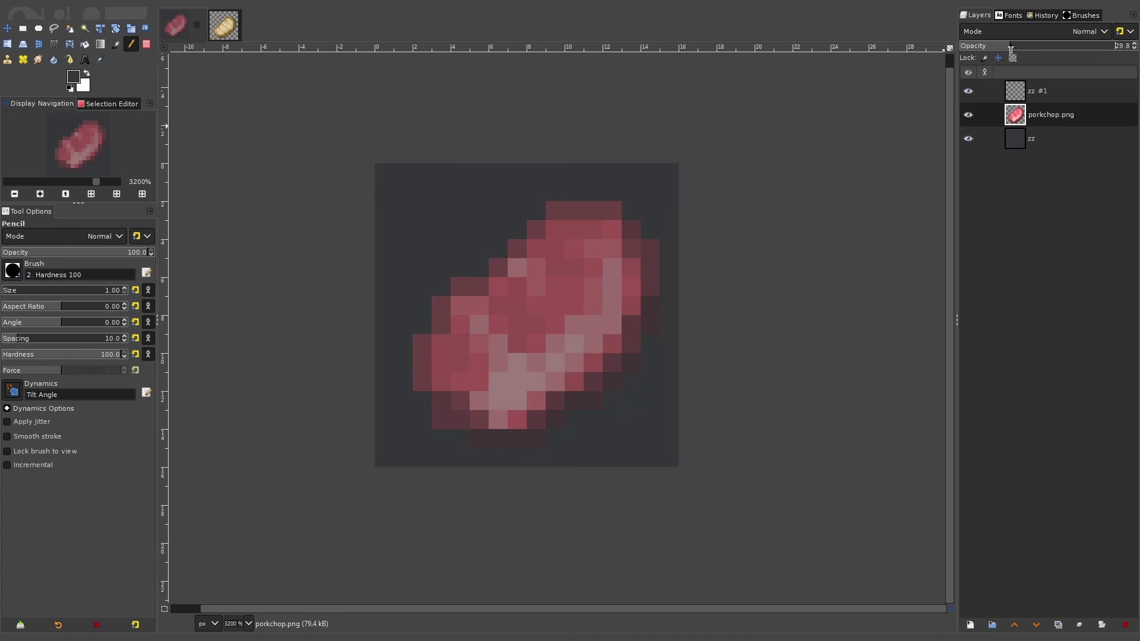
{"action": "left_click_drag", "start_coordinate": [1010, 47], "coordinate": [978, 55]}
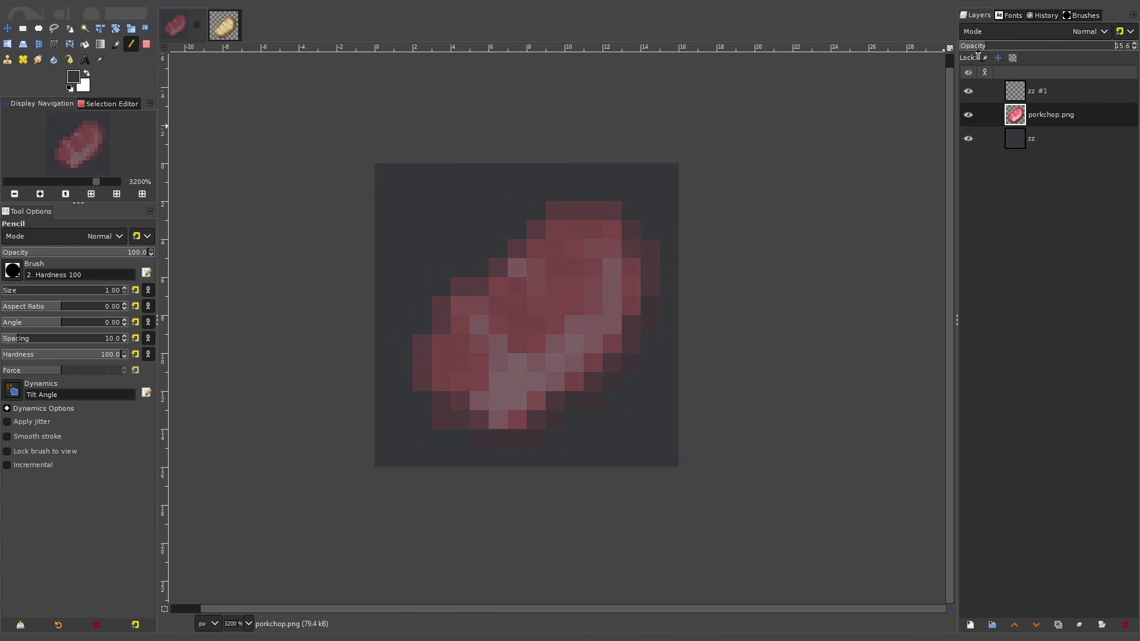
On the zz #1 layer, pencil a one-pixel black outline along the porkchop's left and bottom edges.
{"action": "left_click", "coordinate": [1036, 90]}
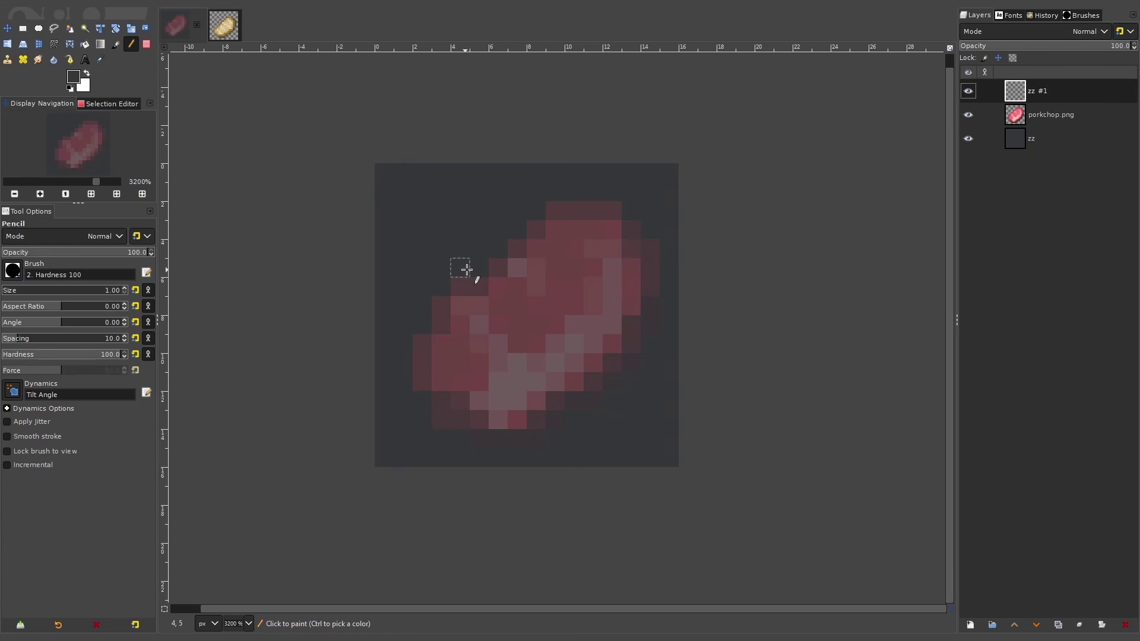
{"action": "left_click", "coordinate": [71, 87]}
{"action": "left_click", "coordinate": [479, 269]}
{"action": "mouse_move", "coordinate": [453, 267]}
{"action": "left_mouse_down"}
{"action": "mouse_move", "coordinate": [403, 327]}
{"action": "mouse_move", "coordinate": [403, 377]}
{"action": "mouse_move", "coordinate": [417, 404]}
{"action": "mouse_move", "coordinate": [407, 405]}
{"action": "mouse_move", "coordinate": [447, 440]}
{"action": "mouse_move", "coordinate": [557, 433]}
{"action": "left_mouse_up"}
{"action": "key", "text": "ctrl+z"}
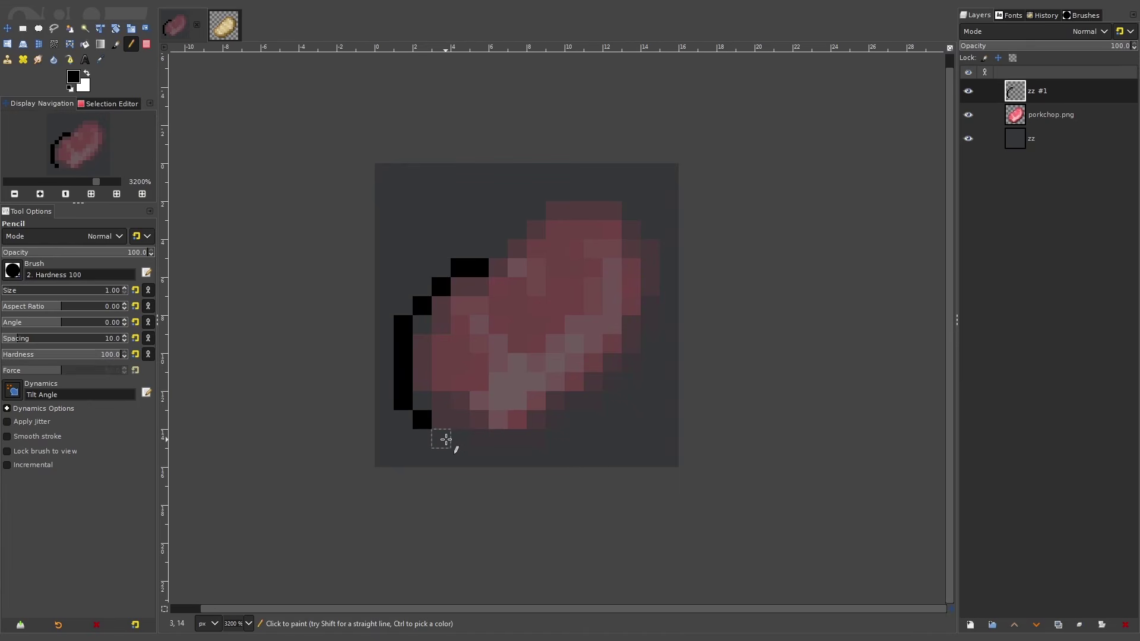
{"action": "left_click_drag", "start_coordinate": [446, 440], "coordinate": [526, 442]}
{"action": "left_click", "coordinate": [538, 442]}
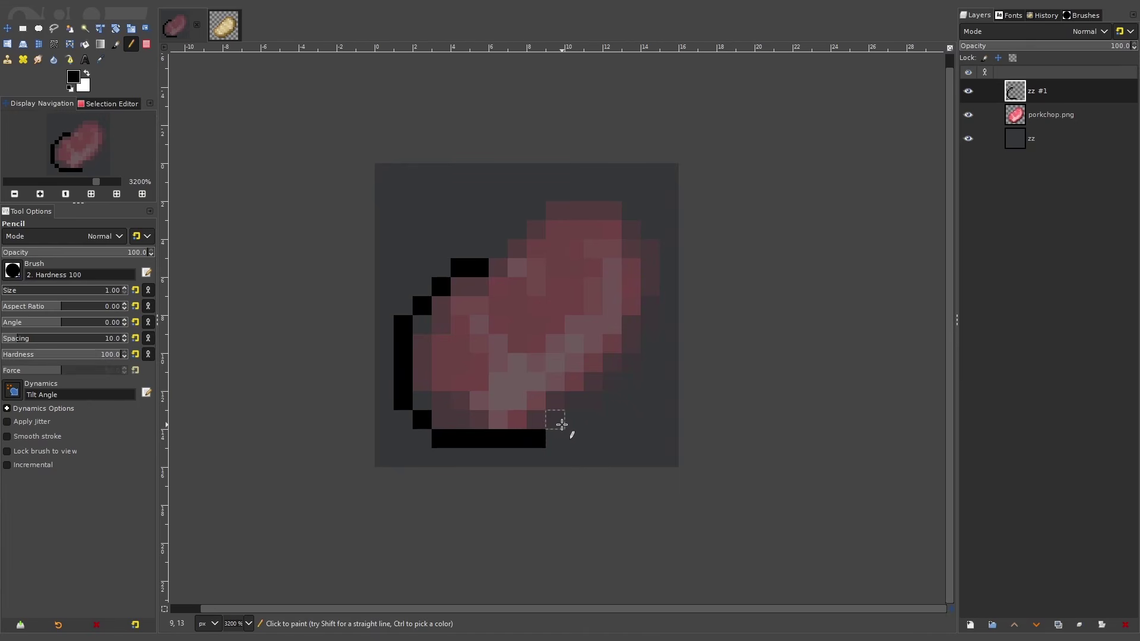
Continue the black outline diagonally up the porkchop's lower-right side and straight up its right edge.
{"action": "left_click", "coordinate": [562, 425]}
{"action": "left_click", "coordinate": [579, 420]}
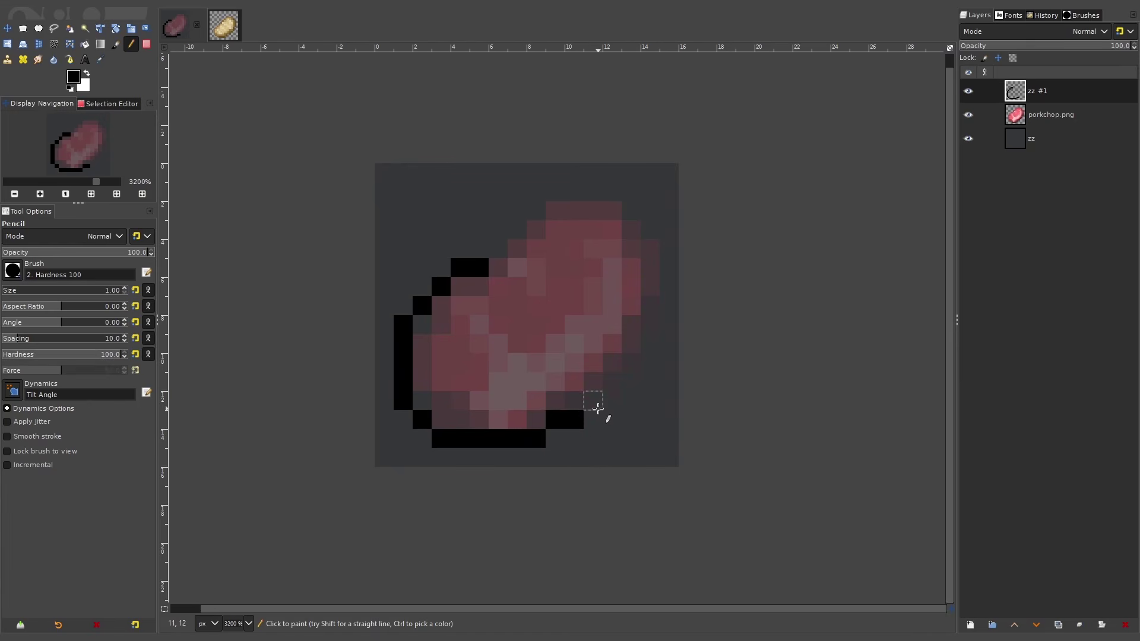
{"action": "left_click", "coordinate": [595, 401]}
{"action": "left_click", "coordinate": [613, 382]}
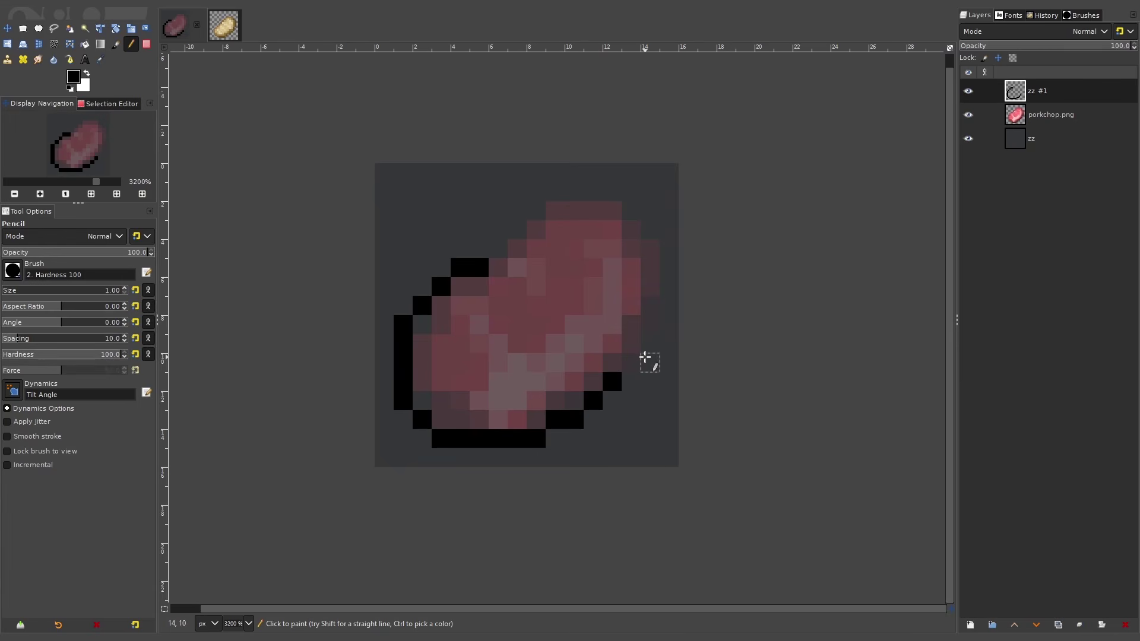
{"action": "left_click", "coordinate": [636, 358]}
{"action": "left_click", "coordinate": [633, 346]}
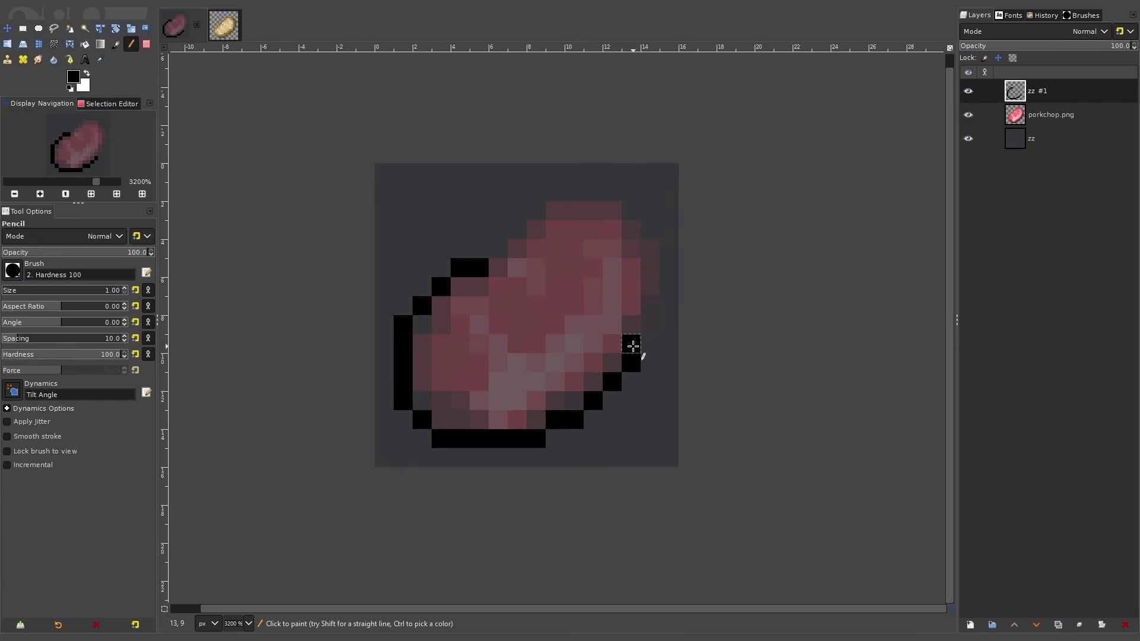
{"action": "left_click_drag", "start_coordinate": [653, 323], "coordinate": [653, 229]}
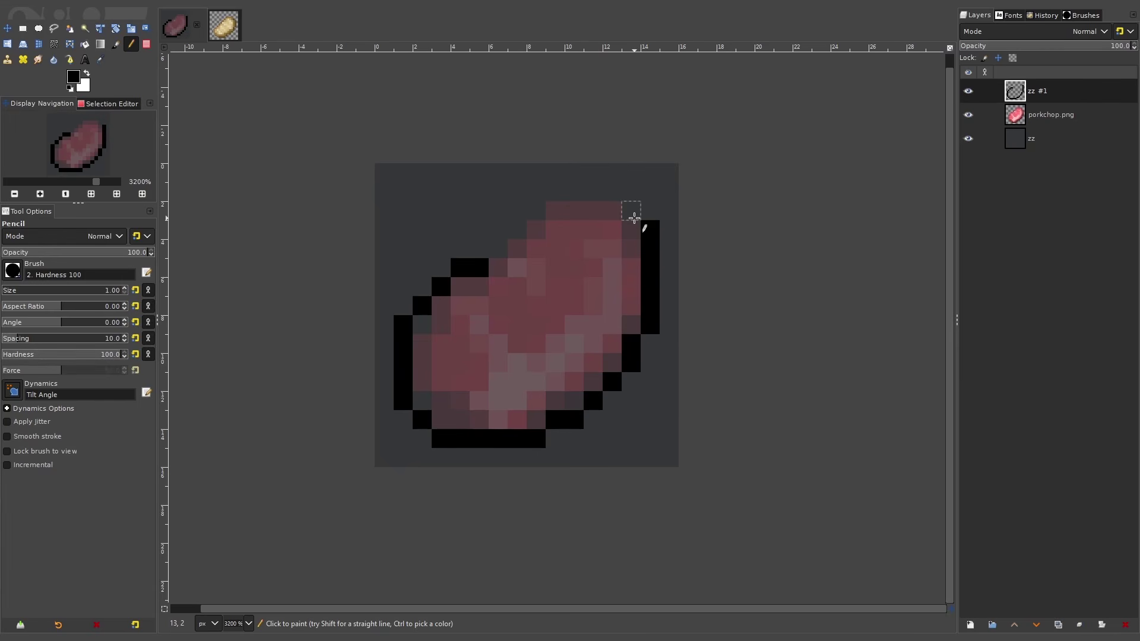
Outline the porkchop's upper-right corner and top edge in black, extending the top row one pixel towards the left.
{"action": "left_click", "coordinate": [632, 211]}
{"action": "left_click", "coordinate": [607, 196]}
{"action": "left_click_drag", "start_coordinate": [606, 196], "coordinate": [560, 195]}
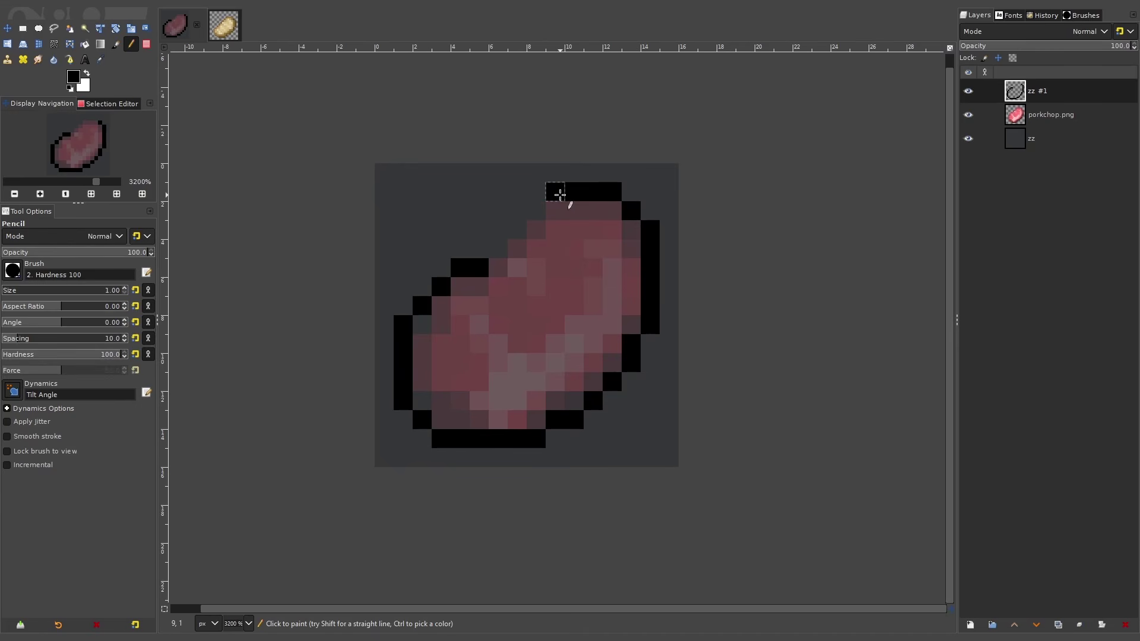
{"action": "left_click", "coordinate": [535, 211]}
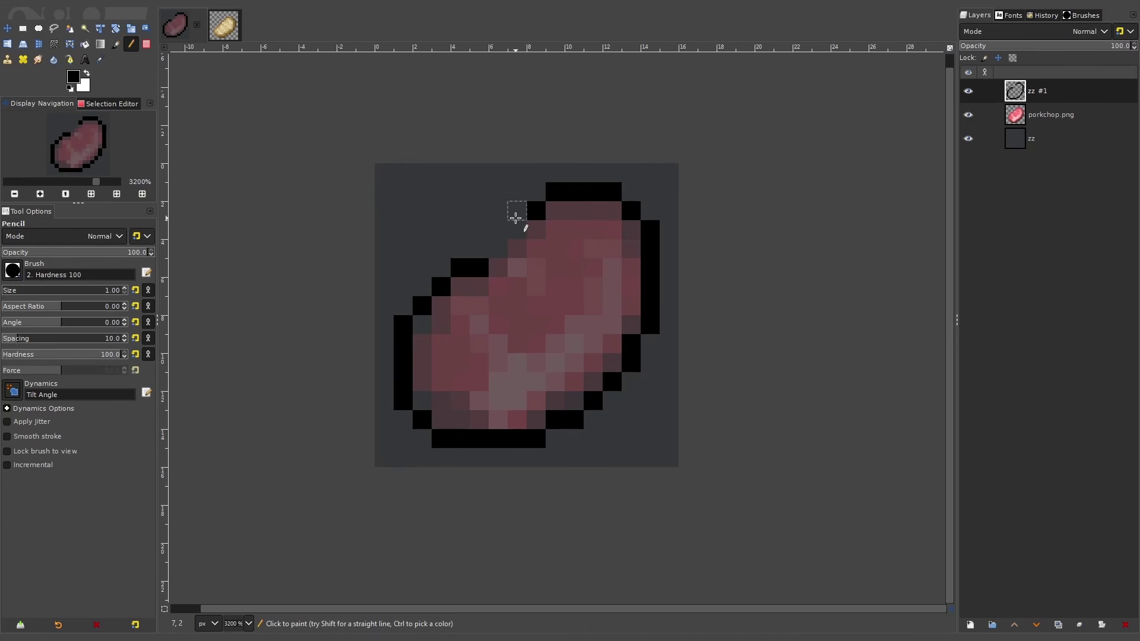
{"action": "key", "text": "ctrl+z"}
{"action": "left_click", "coordinate": [535, 193]}
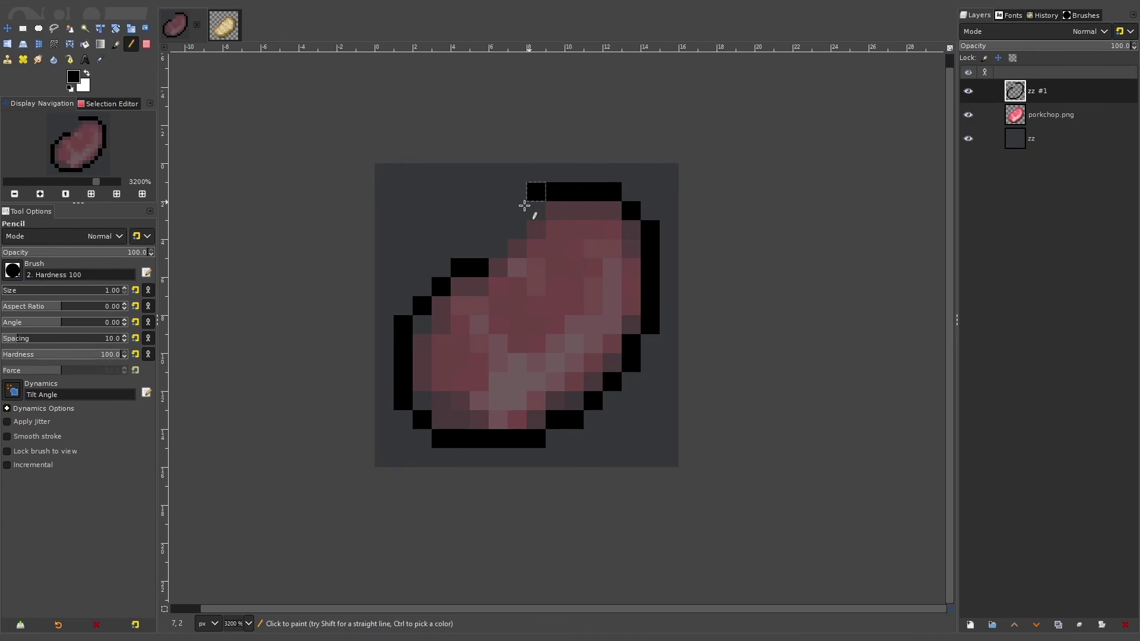
{"action": "left_click", "coordinate": [517, 211]}
Close the black outline along the porkchop's upper-left side and undo the crease line drawn inside the shape.
{"action": "scroll", "coordinate": [510, 244], "scroll_direction": "down", "scroll_amount": 5, "text": "ctrl"}
{"action": "mouse_move", "coordinate": [500, 233]}
{"action": "left_mouse_down"}
{"action": "mouse_move", "coordinate": [502, 248]}
{"action": "mouse_move", "coordinate": [631, 303]}
{"action": "left_mouse_up"}
{"action": "scroll", "coordinate": [520, 250], "scroll_direction": "up", "scroll_amount": 4, "text": "ctrl"}
{"action": "scroll", "coordinate": [520, 251], "scroll_direction": "up", "scroll_amount": 1, "text": "ctrl"}
{"action": "scroll", "coordinate": [681, 266], "scroll_direction": "down", "scroll_amount": 4, "text": "ctrl"}
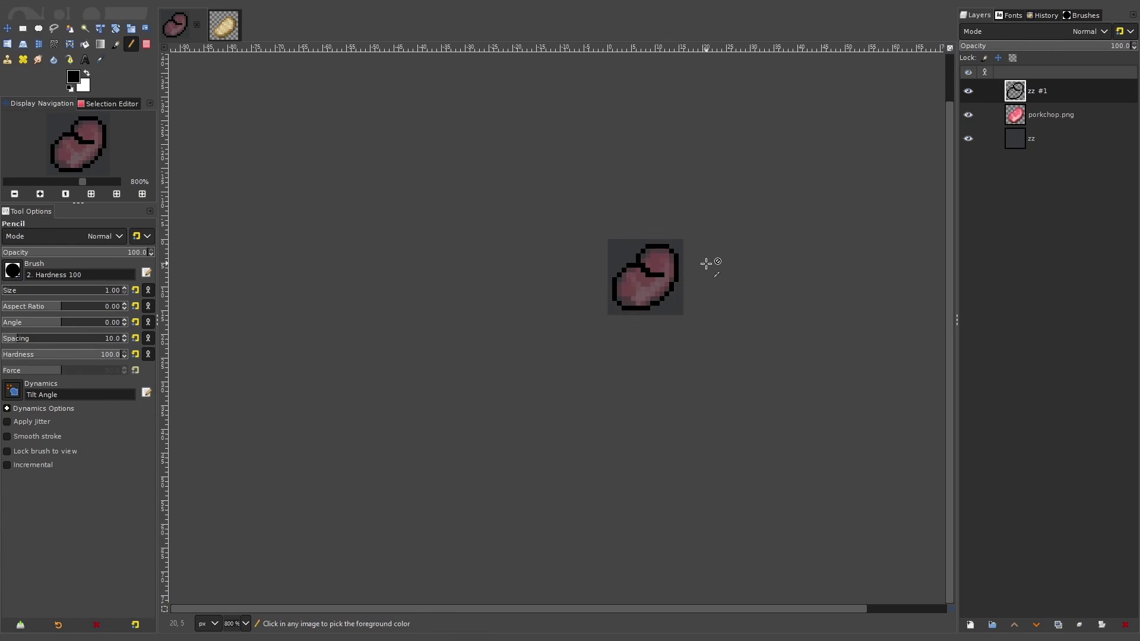
{"action": "scroll", "coordinate": [706, 265], "scroll_direction": "up", "scroll_amount": 6, "text": "ctrl"}
{"action": "key", "text": "ctrl+z"}
{"action": "scroll", "coordinate": [459, 283], "scroll_direction": "down", "scroll_amount": 2, "text": "ctrl"}
Hide the porkchop.png layer to check the outline on the dark background.
{"action": "left_click", "coordinate": [969, 114]}
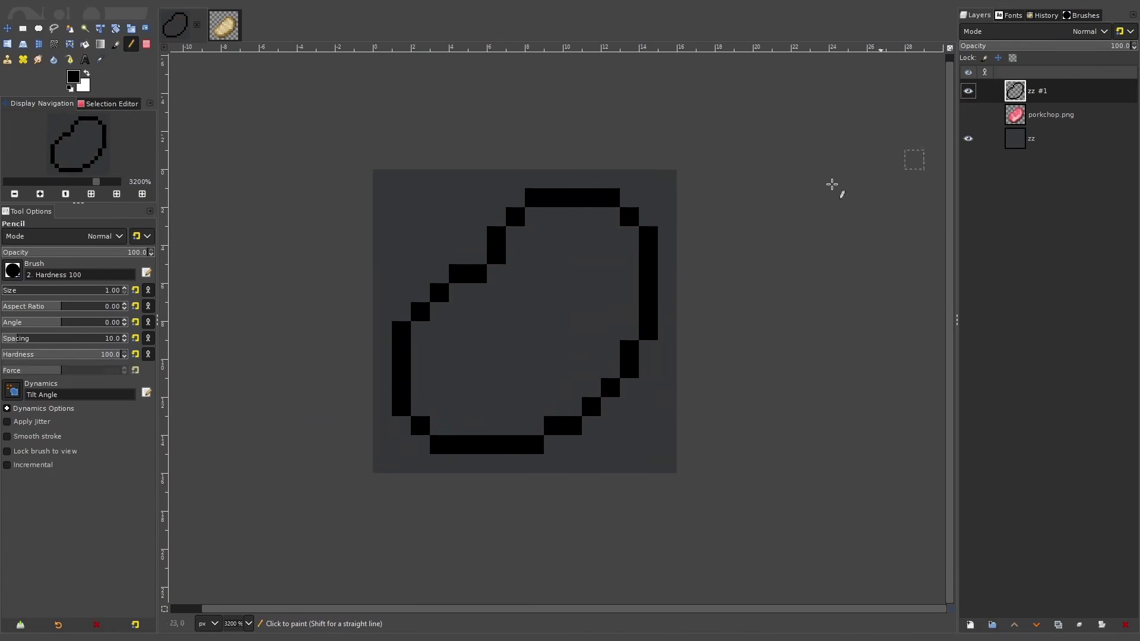
{"action": "scroll", "coordinate": [552, 327], "scroll_direction": "down", "scroll_amount": 4, "text": "ctrl"}
{"action": "scroll", "coordinate": [553, 327], "scroll_direction": "up", "scroll_amount": 4, "text": "ctrl"}
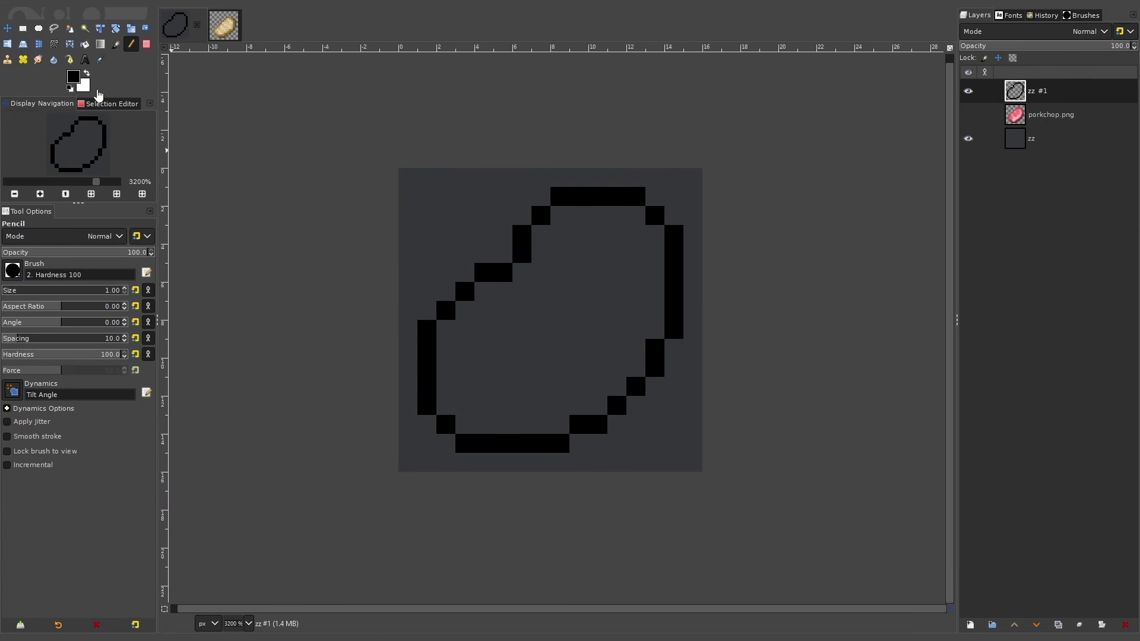
Set the foreground colour to a saturated pinkish red, f84853, for the meat.
{"action": "left_click", "coordinate": [78, 84]}
{"action": "left_click_drag", "start_coordinate": [324, 212], "coordinate": [323, 197]}
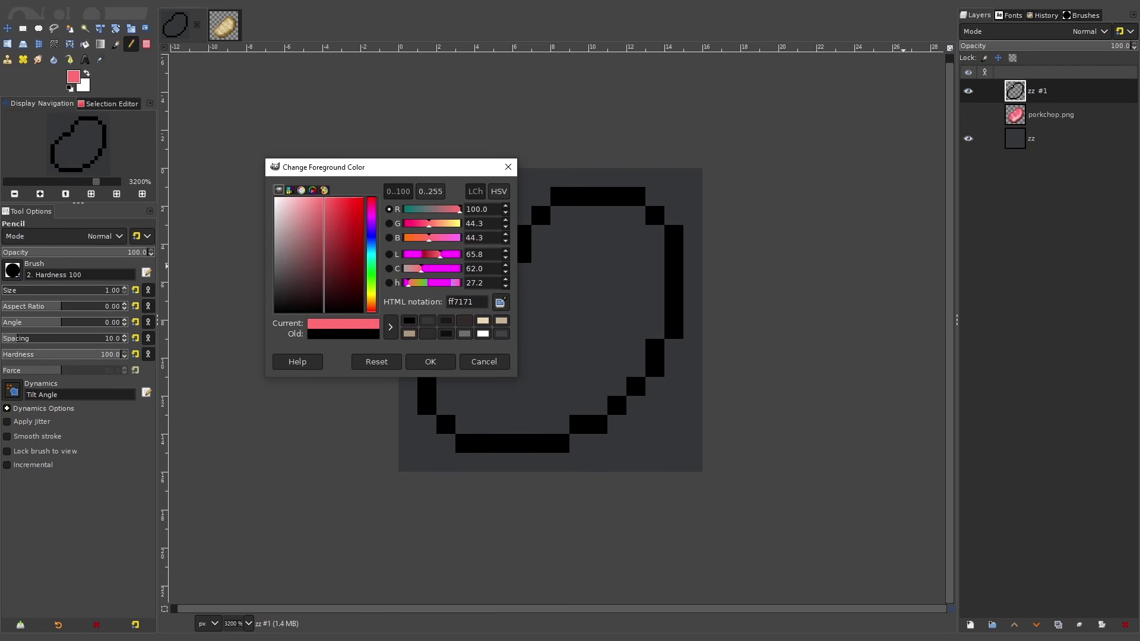
{"action": "left_click", "coordinate": [76, 81]}
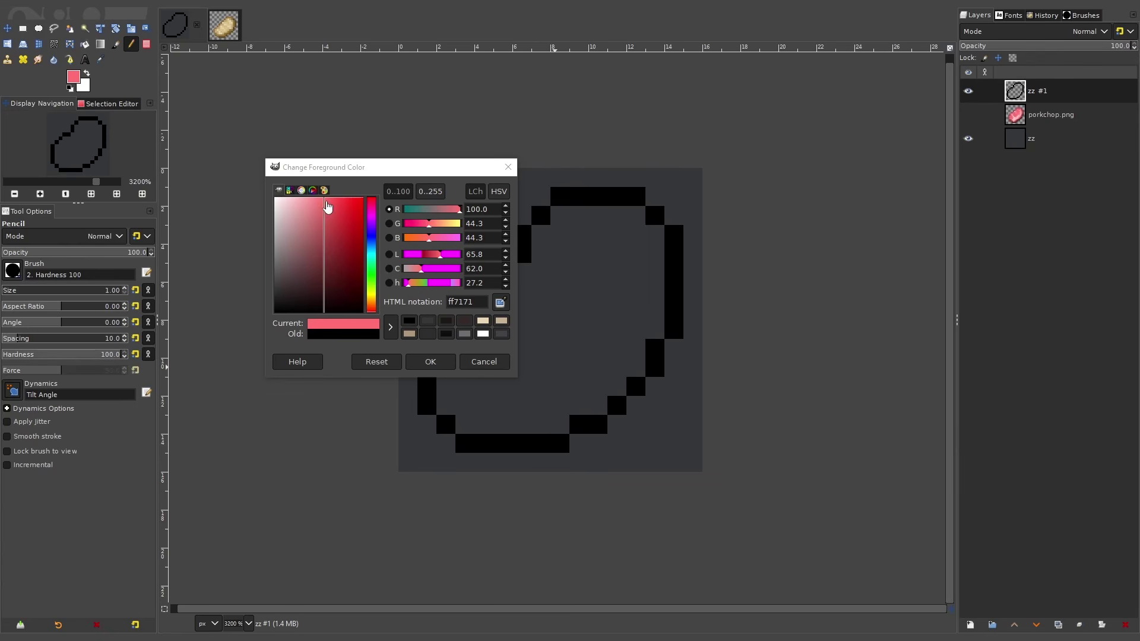
{"action": "left_click_drag", "start_coordinate": [325, 202], "coordinate": [337, 201]}
{"action": "left_click", "coordinate": [372, 202]}
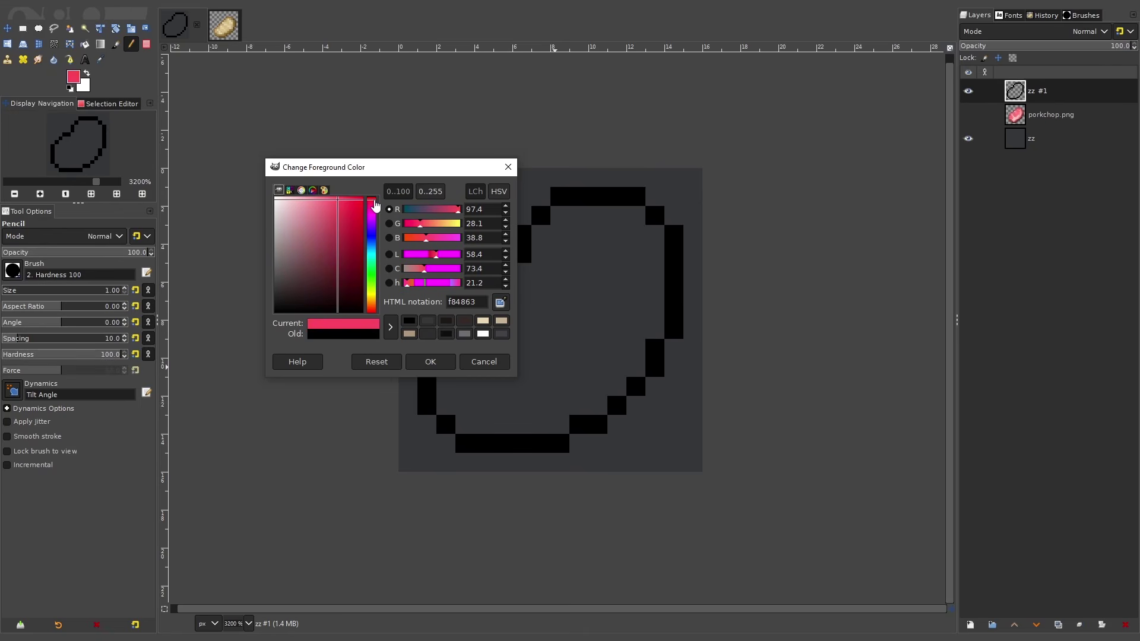
{"action": "left_click", "coordinate": [428, 361]}
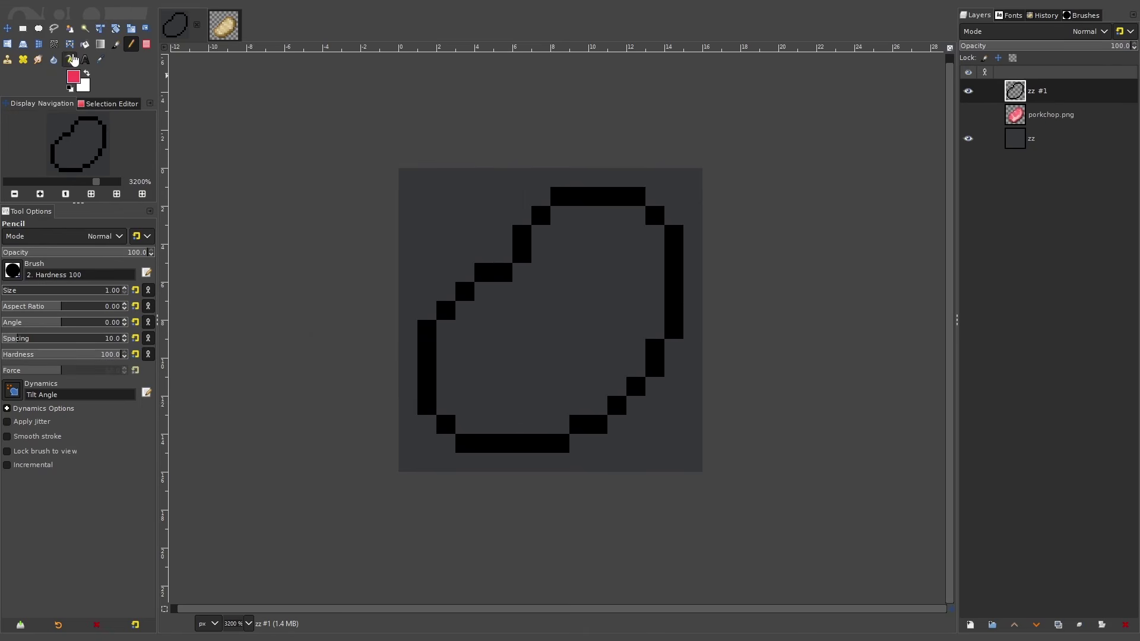
Bucket-fill the inside of the black porkchop outline with the pinkish red.
{"action": "left_click", "coordinate": [84, 44]}
{"action": "left_click", "coordinate": [513, 286]}
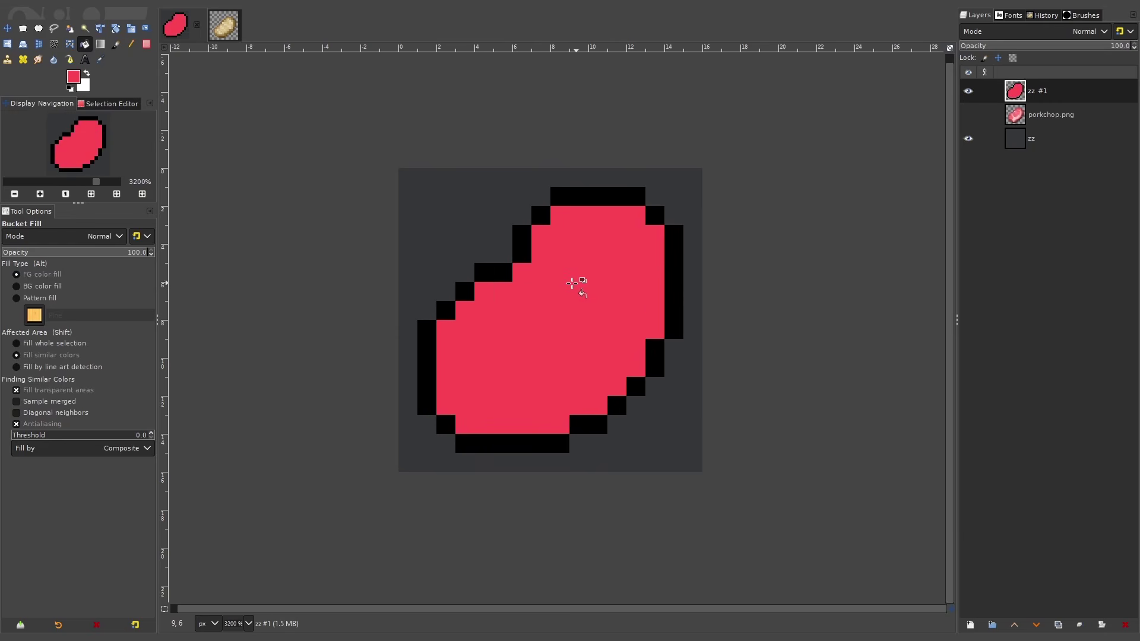
{"action": "scroll", "coordinate": [575, 283], "scroll_direction": "down", "scroll_amount": 4}
{"action": "scroll", "coordinate": [602, 300], "scroll_direction": "up", "scroll_amount": 5}
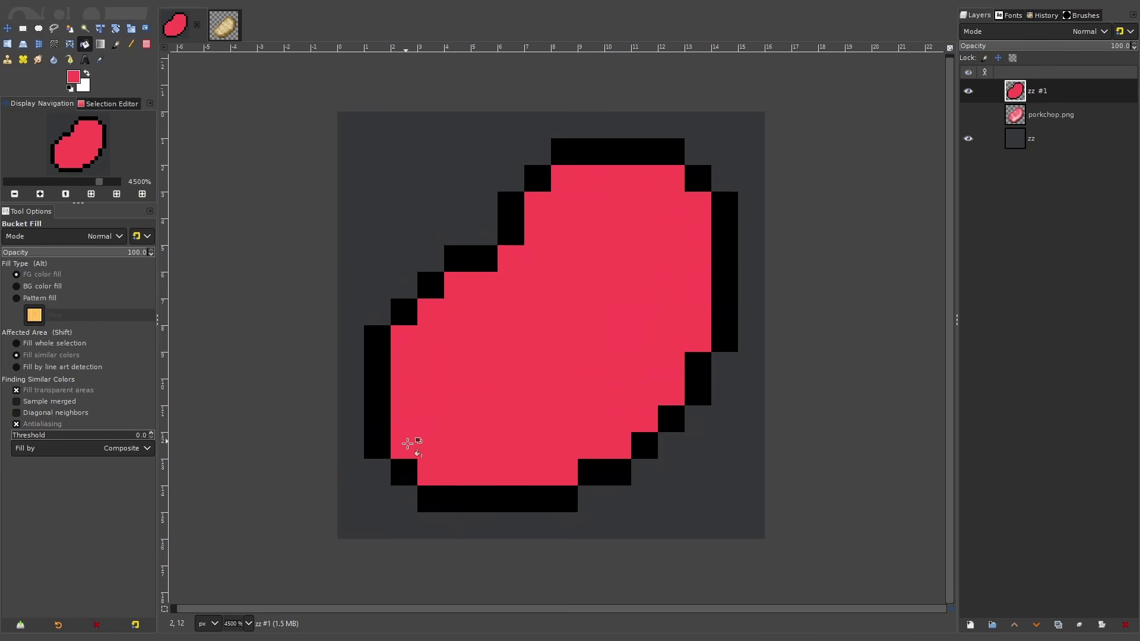
Hide the zz #1 layer, show and select porkchop.png, and examine the original texture's shading at different zoom levels.
{"action": "left_click", "coordinate": [969, 90]}
{"action": "left_click", "coordinate": [968, 115]}
{"action": "left_click", "coordinate": [1033, 114]}
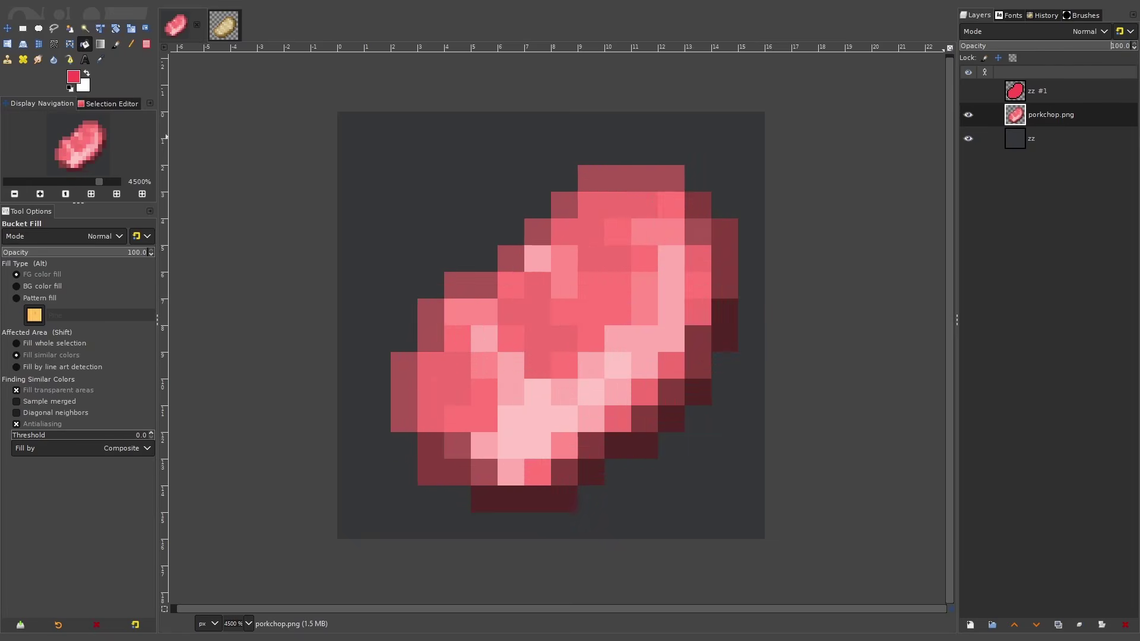
{"action": "scroll", "coordinate": [687, 323], "scroll_direction": "down", "scroll_amount": 5}
{"action": "scroll", "coordinate": [692, 331], "scroll_direction": "up", "scroll_amount": 4}
{"action": "scroll", "coordinate": [638, 276], "scroll_direction": "up", "scroll_amount": 1}
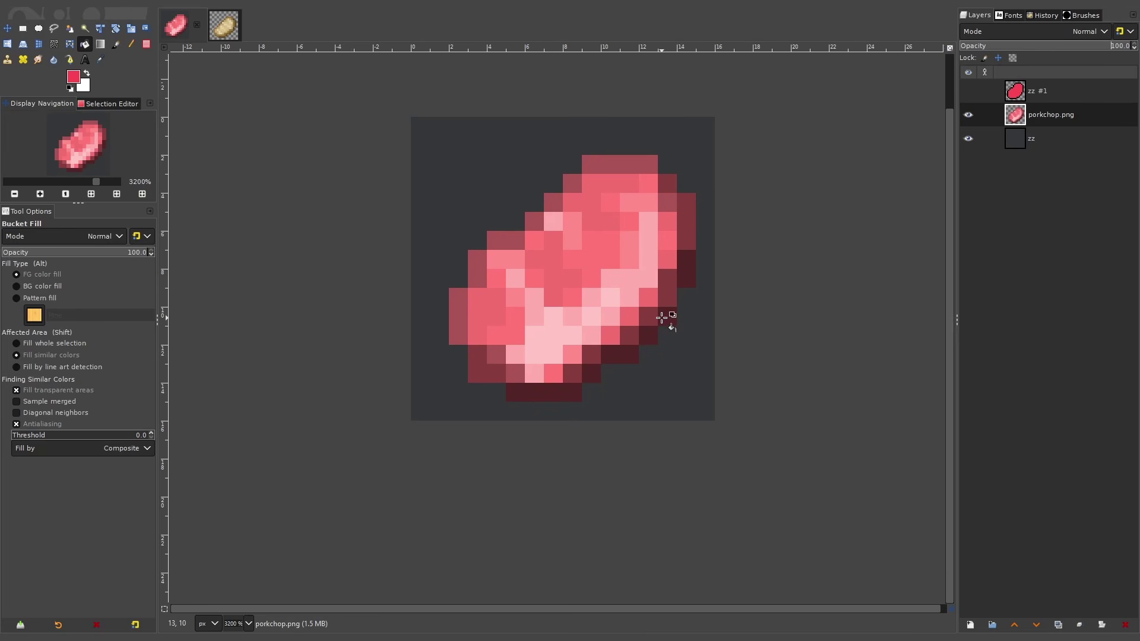
{"action": "scroll", "coordinate": [667, 319], "scroll_direction": "down", "scroll_amount": 7}
{"action": "scroll", "coordinate": [681, 315], "scroll_direction": "up", "scroll_amount": 7}
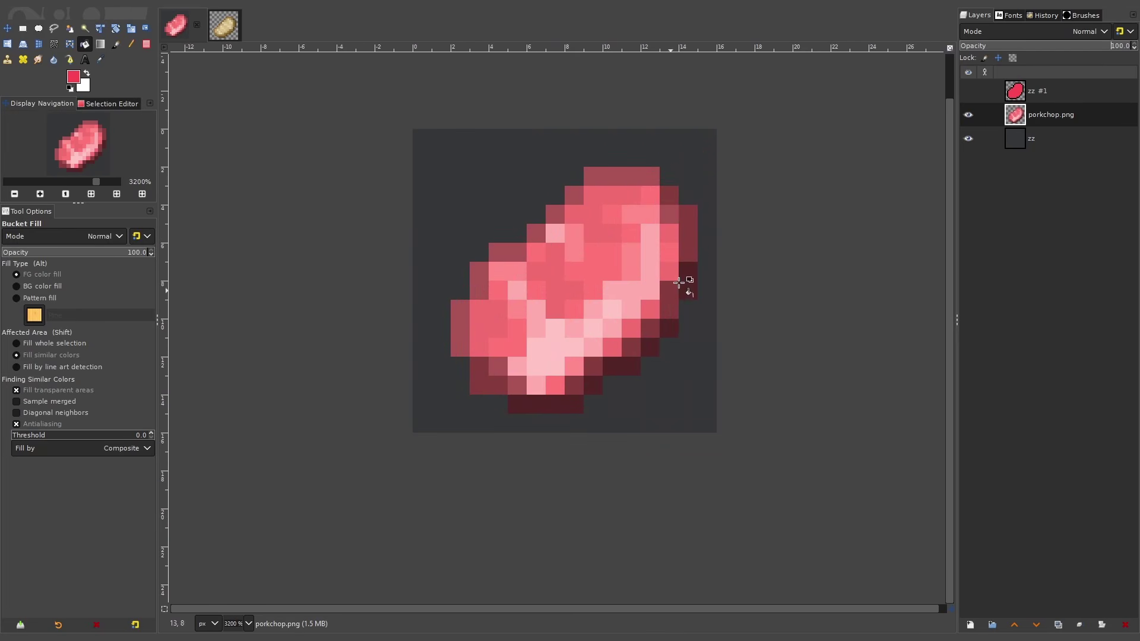
Try out white Pencil strokes along the lower-right edge of the original porkchop texture and undo them.
{"action": "left_click", "coordinate": [131, 44]}
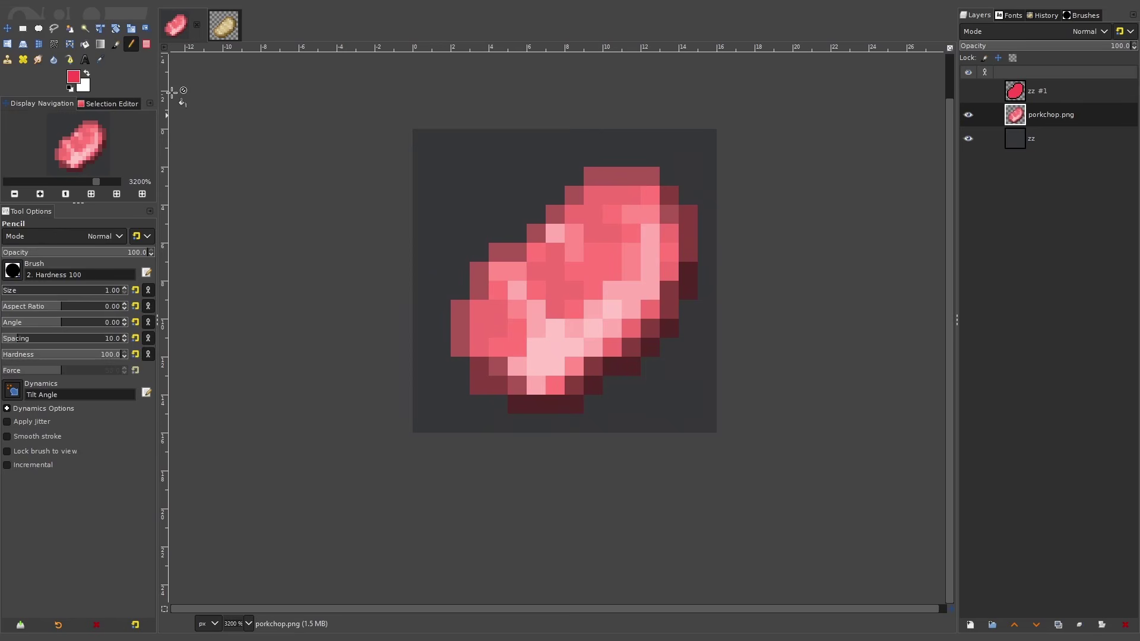
{"action": "left_click", "coordinate": [87, 74]}
{"action": "mouse_move", "coordinate": [715, 270]}
{"action": "left_mouse_down"}
{"action": "mouse_move", "coordinate": [654, 337]}
{"action": "mouse_move", "coordinate": [563, 403]}
{"action": "left_mouse_up"}
{"action": "scroll", "coordinate": [683, 300], "scroll_direction": "down", "scroll_amount": 2}
{"action": "key", "text": "ctrl+z"}
{"action": "scroll", "coordinate": [685, 306], "scroll_direction": "up", "scroll_amount": 1}
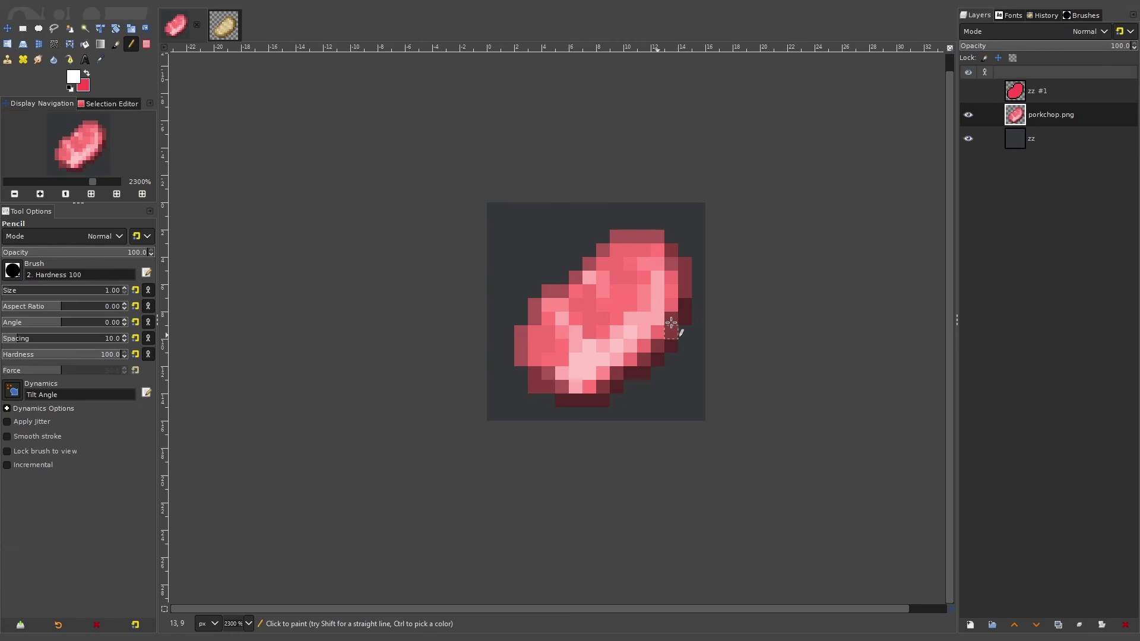
{"action": "left_click", "coordinate": [685, 305]}
{"action": "left_click", "coordinate": [616, 373], "text": "shift"}
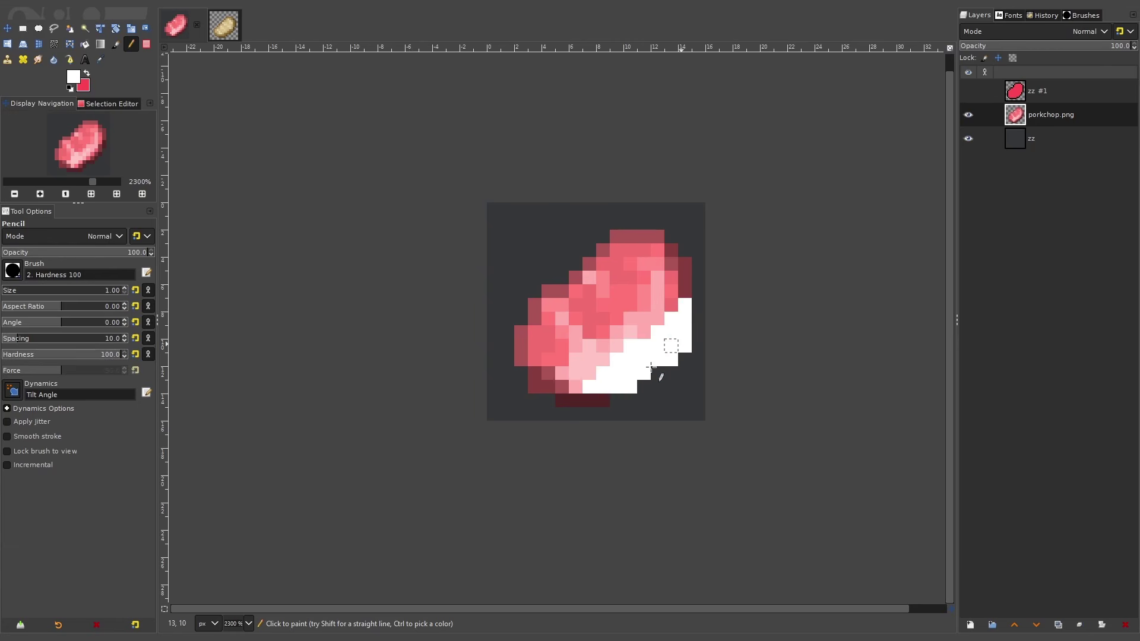
{"action": "key", "text": "ctrl+z"}
{"action": "scroll", "coordinate": [653, 357], "scroll_direction": "down", "scroll_amount": 1}
{"action": "scroll", "coordinate": [651, 351], "scroll_direction": "up", "scroll_amount": 3}
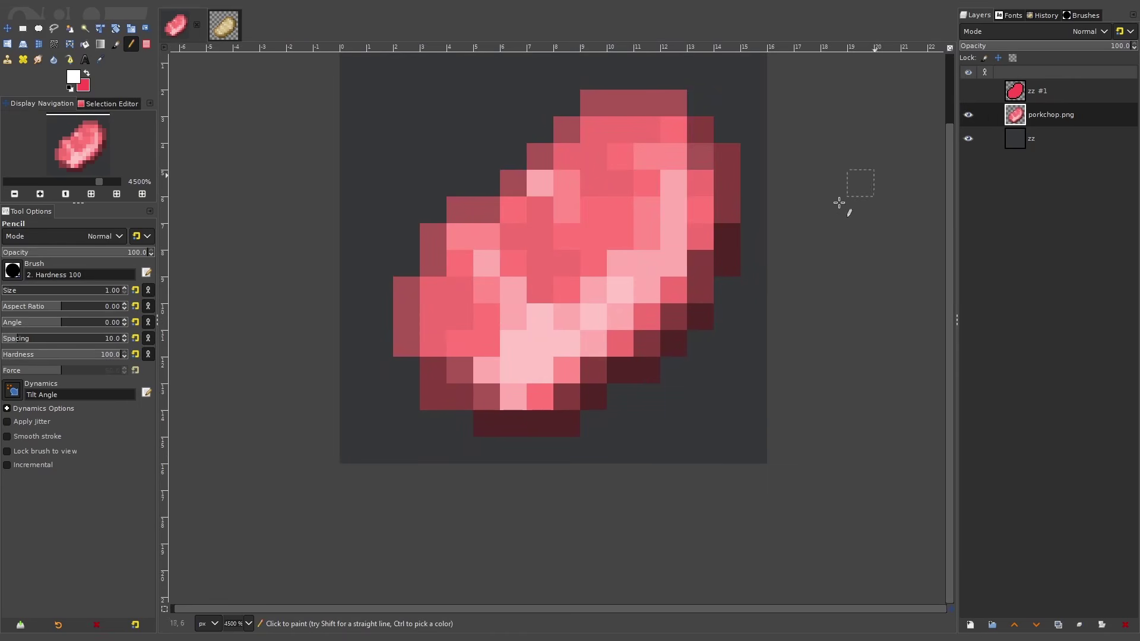
Hide the porkchop.png layer and show the zz #1 layer again.
{"action": "left_click", "coordinate": [969, 115]}
{"action": "left_click", "coordinate": [969, 90]}
{"action": "scroll", "coordinate": [746, 231], "scroll_direction": "down", "scroll_amount": 2}
{"action": "scroll", "coordinate": [642, 308], "scroll_direction": "up", "scroll_amount": 1}
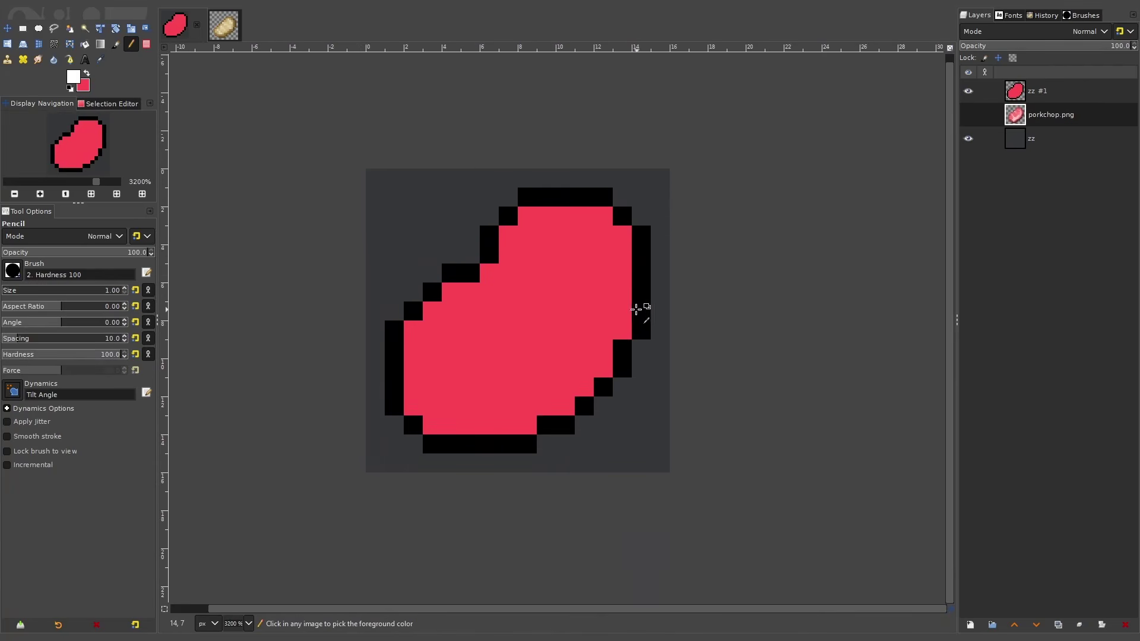
Make the red the foreground colour again and change it to a pale peach pink, ffd6c8, for the fat.
{"action": "left_click", "coordinate": [87, 73]}
{"action": "left_click", "coordinate": [73, 81]}
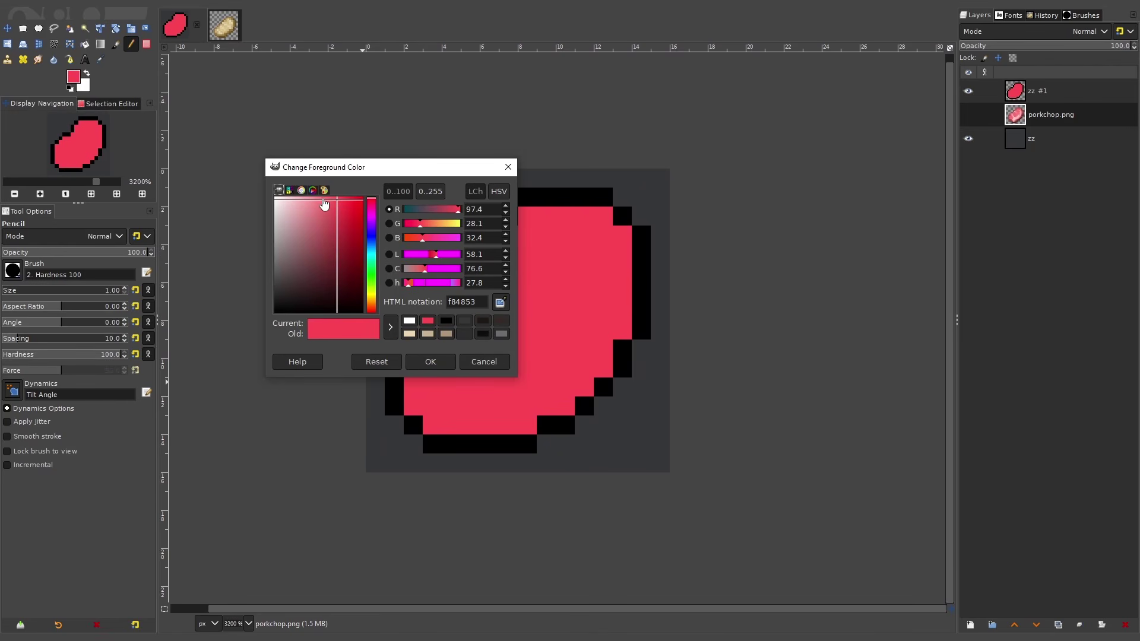
{"action": "left_click_drag", "start_coordinate": [320, 203], "coordinate": [294, 200]}
{"action": "mouse_move", "coordinate": [373, 208]}
{"action": "left_mouse_down"}
{"action": "mouse_move", "coordinate": [371, 310]}
{"action": "mouse_move", "coordinate": [388, 314]}
{"action": "left_mouse_up"}
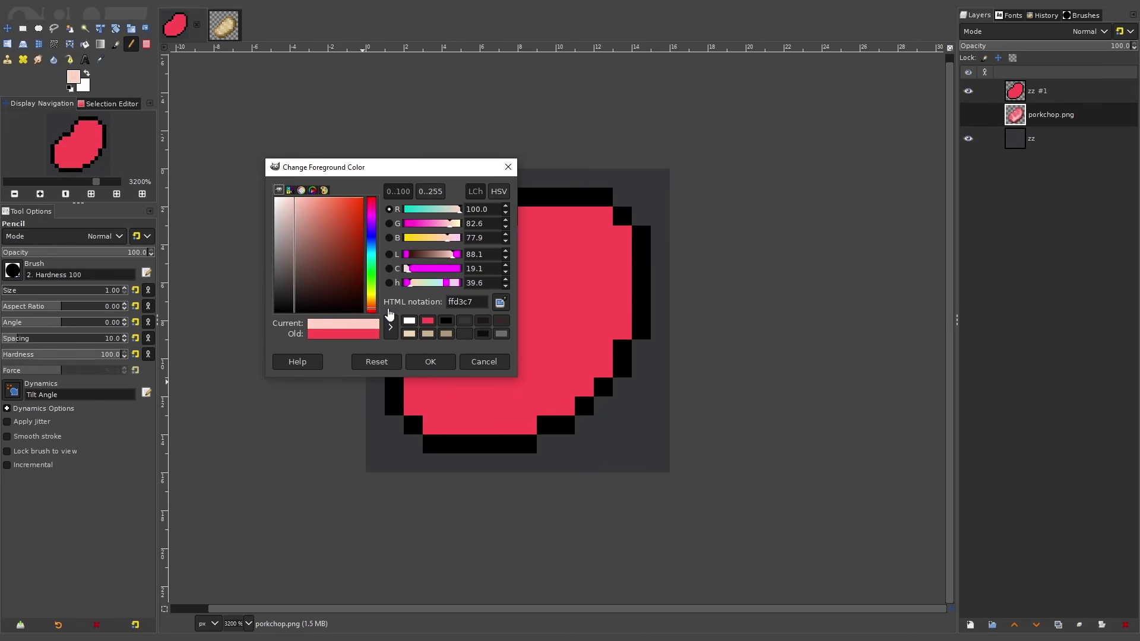
{"action": "left_click_drag", "start_coordinate": [297, 229], "coordinate": [296, 196]}
{"action": "left_click", "coordinate": [430, 362]}
Select the zz #1 layer and add a new layer above it for the fat details.
{"action": "left_click", "coordinate": [468, 424]}
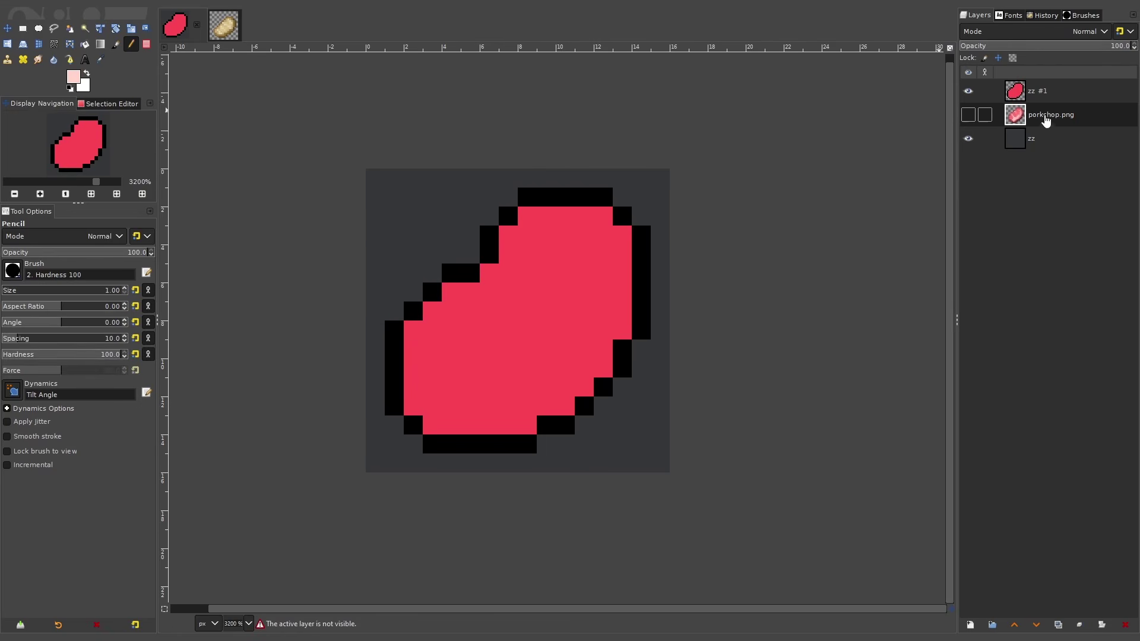
{"action": "left_click", "coordinate": [1038, 91]}
{"action": "left_click", "coordinate": [970, 625]}
{"action": "key", "text": "Return"}
Paint a pale pink fat band inside the outline along the porkchop's bottom, lower-right curve and right edge, two pixels thick towards the bottom.
{"action": "mouse_move", "coordinate": [431, 424]}
{"action": "left_mouse_down"}
{"action": "mouse_move", "coordinate": [520, 428]}
{"action": "mouse_move", "coordinate": [547, 409]}
{"action": "mouse_move", "coordinate": [535, 408]}
{"action": "mouse_move", "coordinate": [562, 406]}
{"action": "mouse_move", "coordinate": [561, 388]}
{"action": "mouse_move", "coordinate": [579, 387]}
{"action": "mouse_move", "coordinate": [625, 327]}
{"action": "mouse_move", "coordinate": [621, 234]}
{"action": "left_mouse_up"}
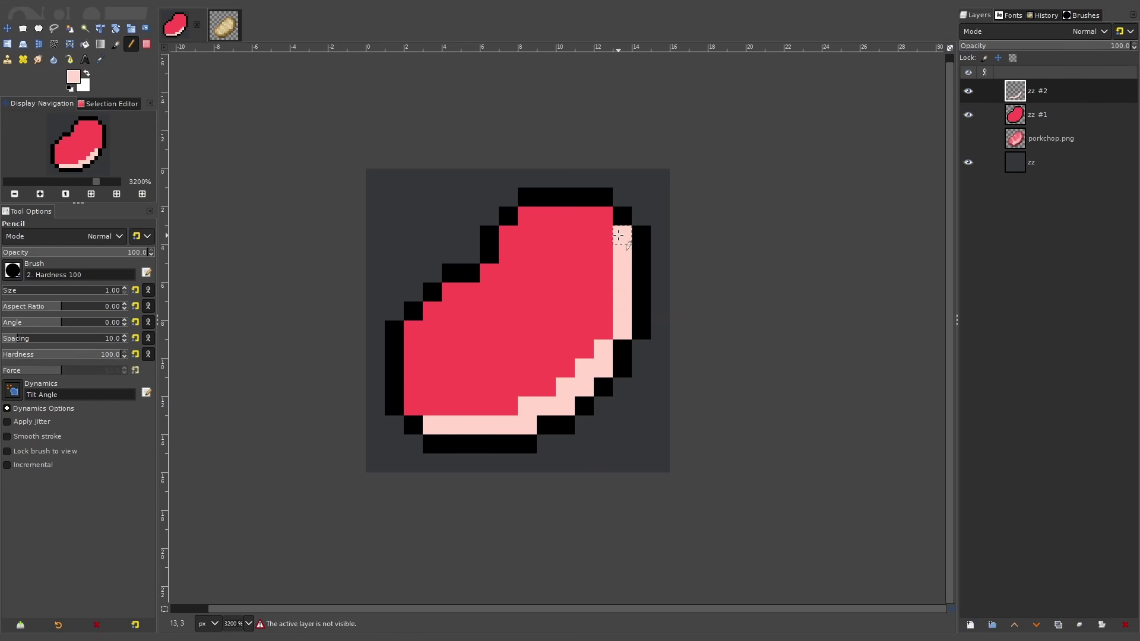
{"action": "left_click", "coordinate": [603, 216]}
{"action": "left_click", "coordinate": [603, 330]}
{"action": "mouse_move", "coordinate": [601, 352]}
{"action": "left_mouse_down"}
{"action": "mouse_move", "coordinate": [516, 406]}
{"action": "mouse_move", "coordinate": [418, 405]}
{"action": "left_mouse_up"}
{"action": "left_click", "coordinate": [413, 387]}
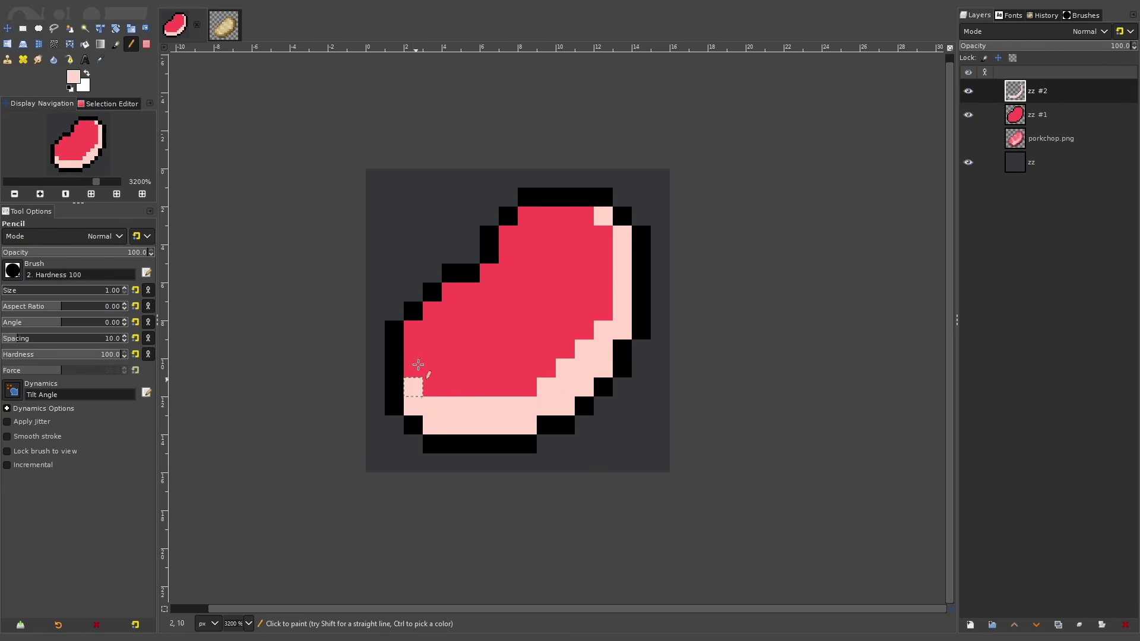
Add single pale pink highlight pixels inside the outline along the porkchop's upper-left edge.
{"action": "left_click", "coordinate": [432, 311]}
{"action": "left_click", "coordinate": [512, 240]}
{"action": "scroll", "coordinate": [555, 363], "scroll_direction": "down", "scroll_amount": 5, "text": "ctrl"}
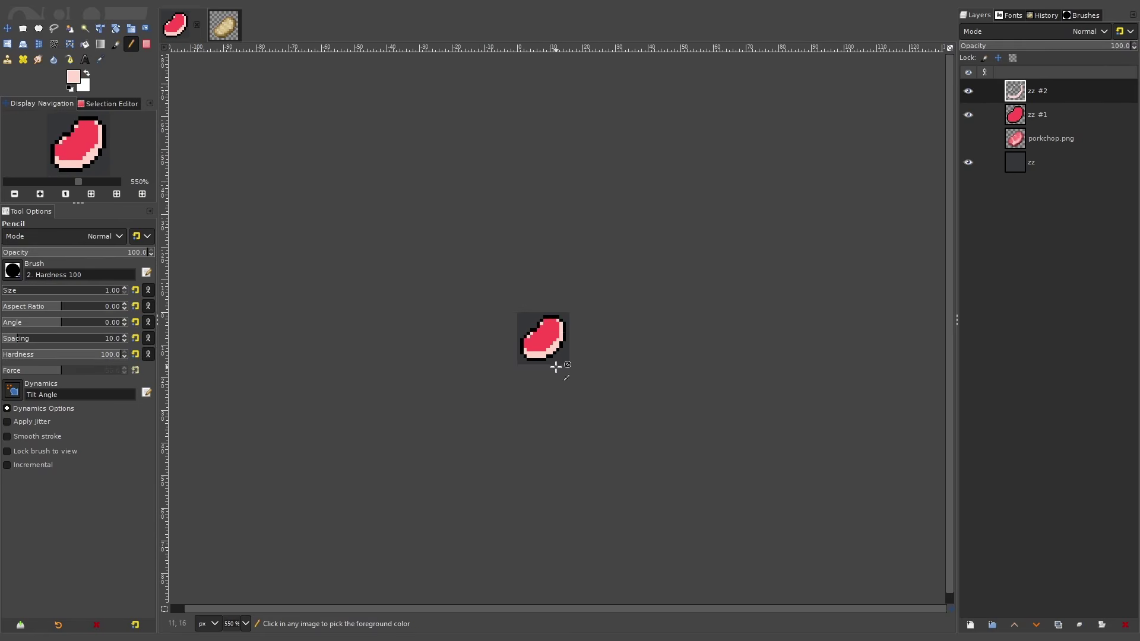
{"action": "scroll", "coordinate": [553, 350], "scroll_direction": "up", "scroll_amount": 4, "text": "ctrl"}
{"action": "scroll", "coordinate": [528, 388], "scroll_direction": "up", "scroll_amount": 1, "text": "ctrl"}
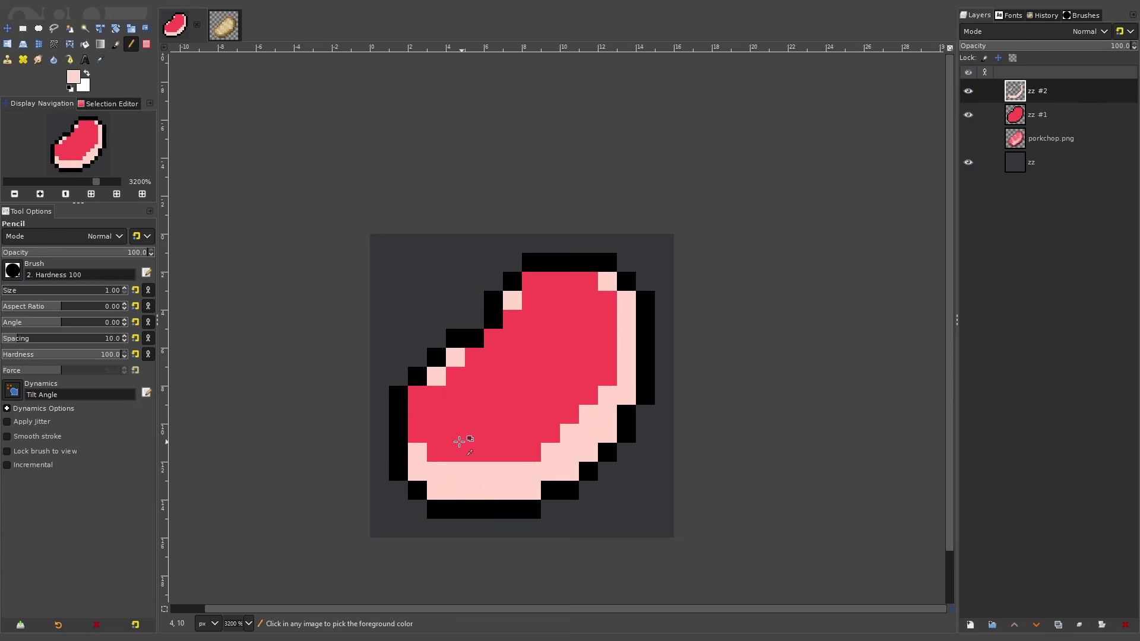
Repaint the fat band's raised leftmost pixel in the meat red, and undo the red strip painted into the bottom band.
{"action": "left_click", "coordinate": [453, 431], "text": "ctrl"}
{"action": "left_click", "coordinate": [459, 467]}
{"action": "left_click_drag", "start_coordinate": [459, 467], "coordinate": [499, 469]}
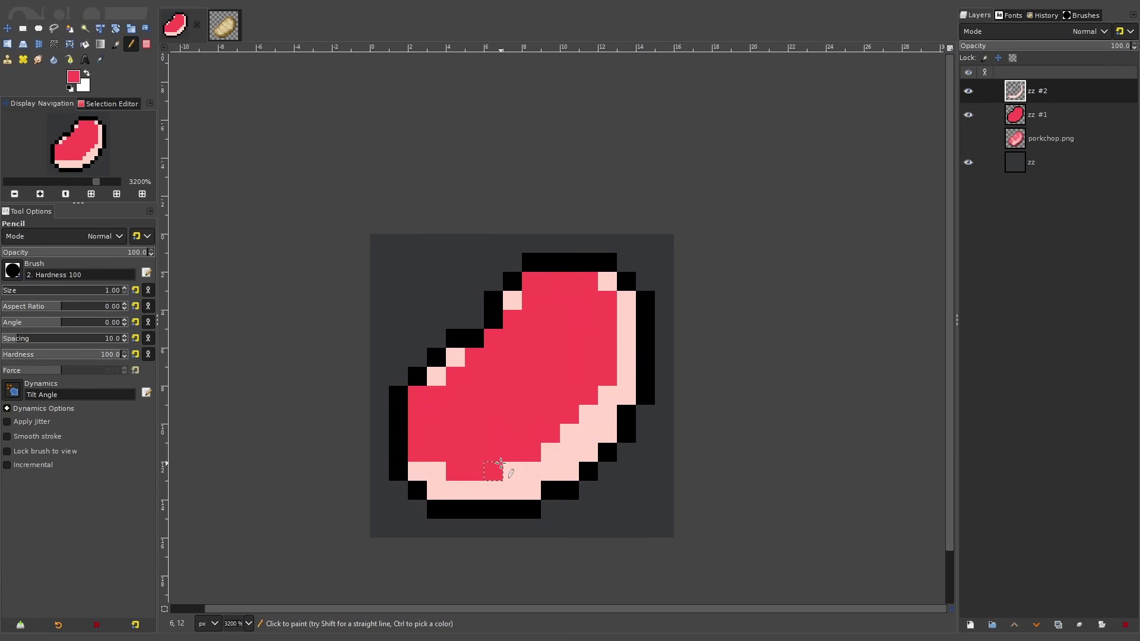
{"action": "scroll", "coordinate": [555, 377], "scroll_direction": "down", "scroll_amount": 7, "text": "ctrl"}
{"action": "scroll", "coordinate": [549, 381], "scroll_direction": "up", "scroll_amount": 7, "text": "ctrl"}
{"action": "key", "text": "ctrl+z"}
{"action": "scroll", "coordinate": [552, 380], "scroll_direction": "down", "scroll_amount": 7}
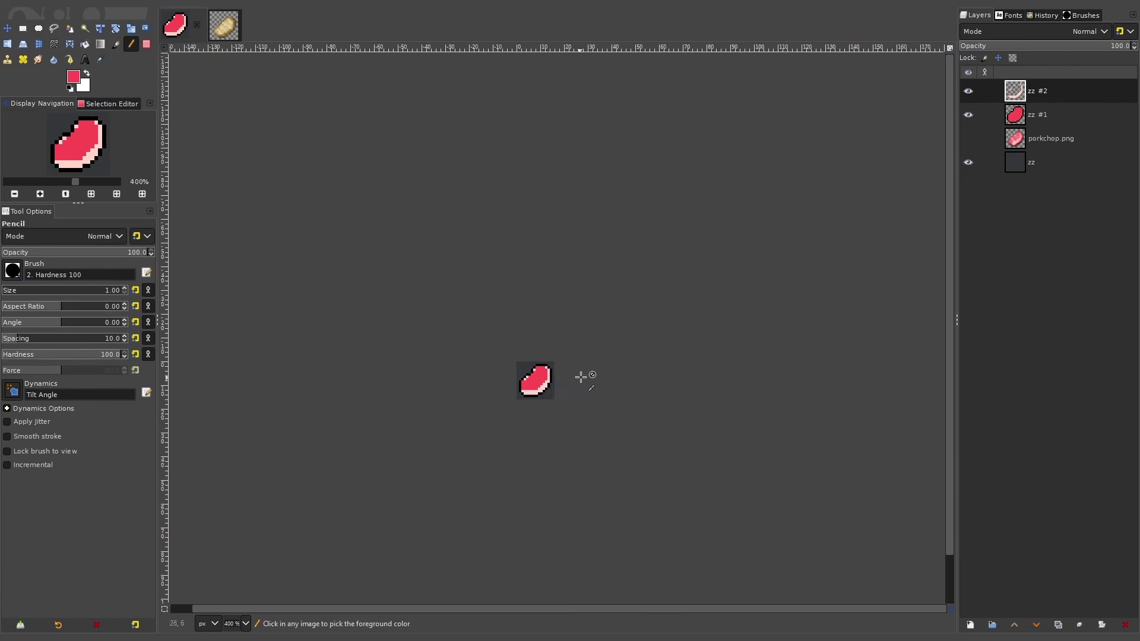
{"action": "scroll", "coordinate": [552, 374], "scroll_direction": "up", "scroll_amount": 7}
{"action": "scroll", "coordinate": [546, 362], "scroll_direction": "down", "scroll_amount": 7, "text": "ctrl"}
{"action": "scroll", "coordinate": [588, 374], "scroll_direction": "up", "scroll_amount": 7, "text": "ctrl"}
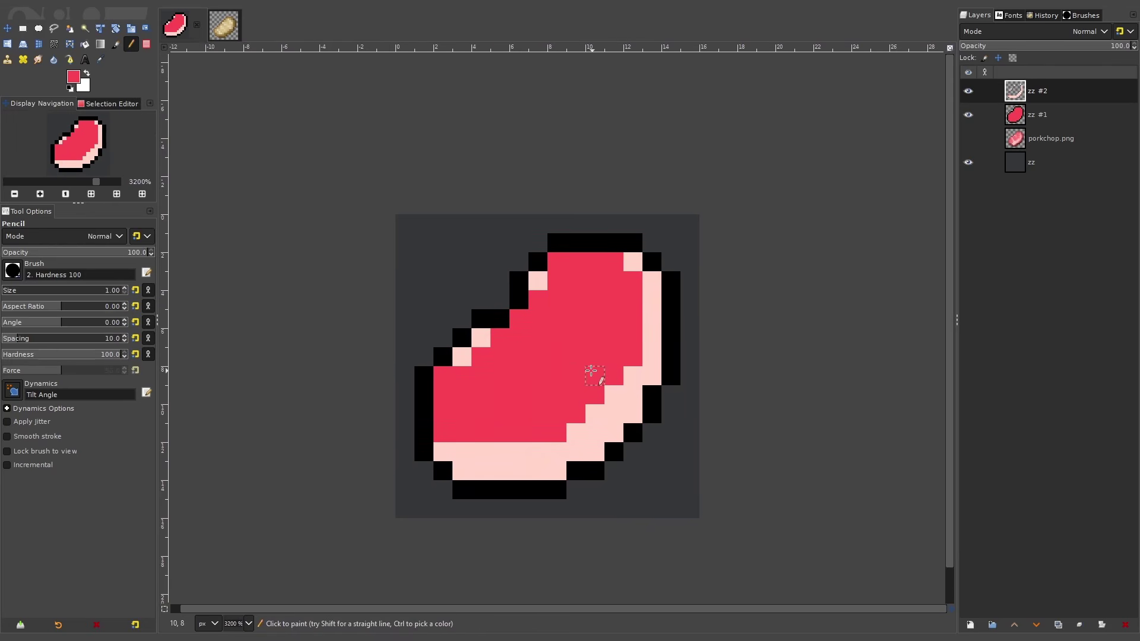
Extend the pale pink fat band inward by single pixels on its lower-right curve, undoing the wider strip tried there.
{"action": "left_click", "coordinate": [582, 445], "text": "ctrl"}
{"action": "mouse_move", "coordinate": [557, 433]}
{"action": "left_mouse_down"}
{"action": "mouse_move", "coordinate": [594, 397]}
{"action": "mouse_move", "coordinate": [538, 437]}
{"action": "mouse_move", "coordinate": [617, 379]}
{"action": "mouse_move", "coordinate": [654, 338]}
{"action": "left_mouse_up"}
{"action": "scroll", "coordinate": [677, 343], "scroll_direction": "down", "scroll_amount": 4, "text": "ctrl"}
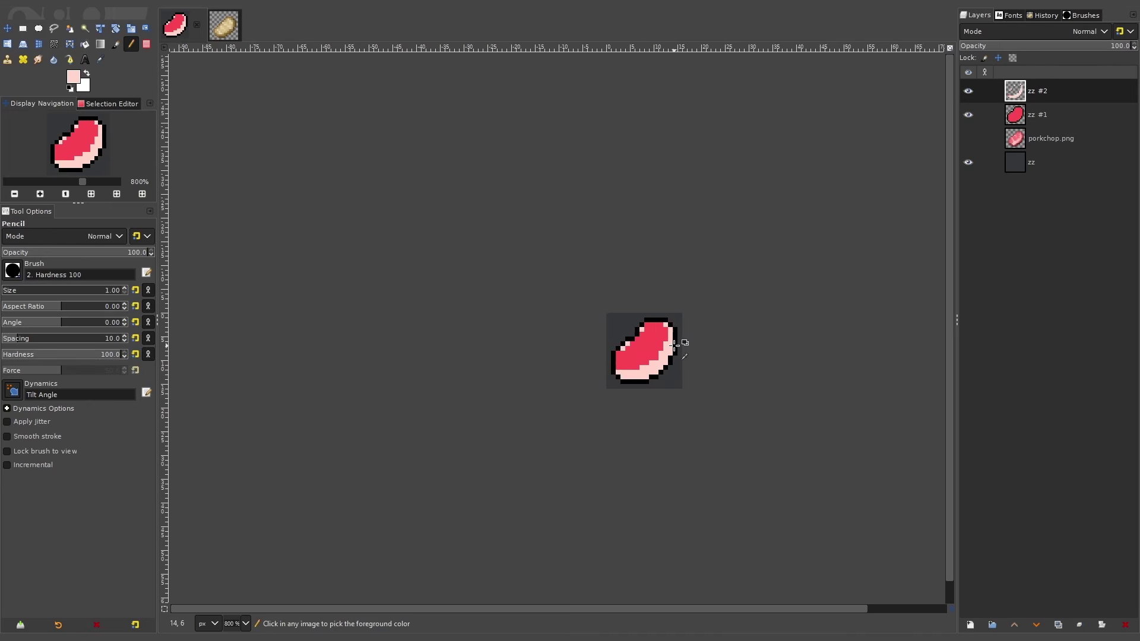
{"action": "scroll", "coordinate": [674, 345], "scroll_direction": "up", "scroll_amount": 4, "text": "ctrl"}
{"action": "key", "text": "ctrl+z"}
{"action": "key", "text": "ctrl+z"}
{"action": "key", "text": "ctrl+z"}
{"action": "key", "text": "ctrl+z"}
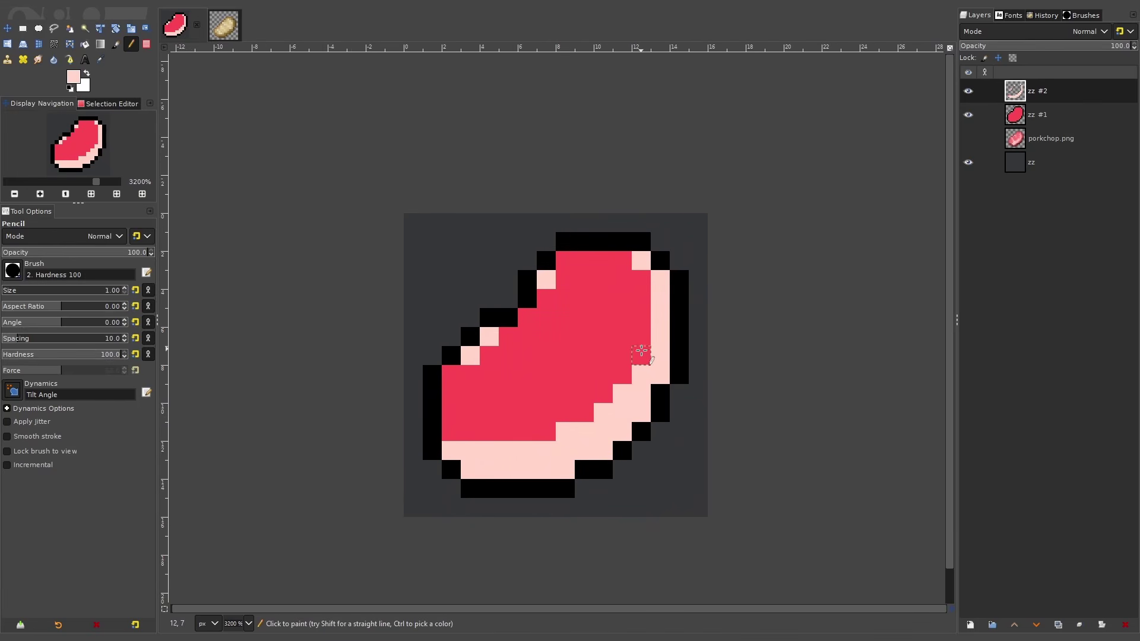
{"action": "left_click", "coordinate": [641, 351]}
Draw a one-pixel pale pink fat streak across the meat from the upper-left notch to the right-hand fat band.
{"action": "left_click", "coordinate": [530, 321]}
{"action": "left_click", "coordinate": [546, 337]}
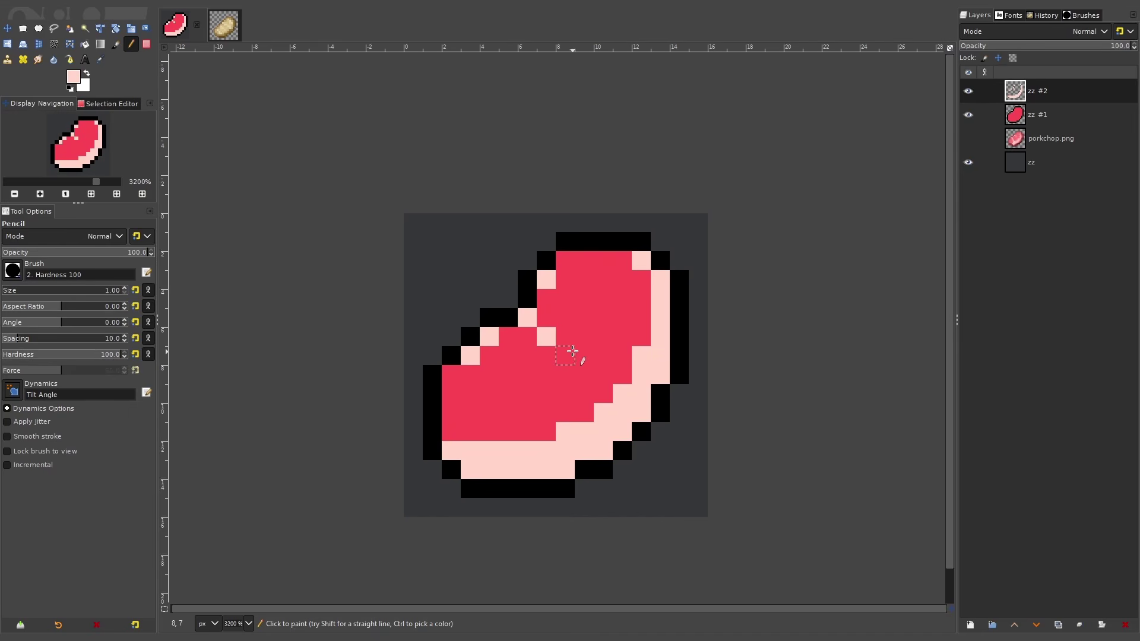
{"action": "left_click", "coordinate": [565, 337]}
{"action": "left_click", "coordinate": [585, 337]}
{"action": "left_click", "coordinate": [603, 337]}
{"action": "left_click", "coordinate": [622, 336]}
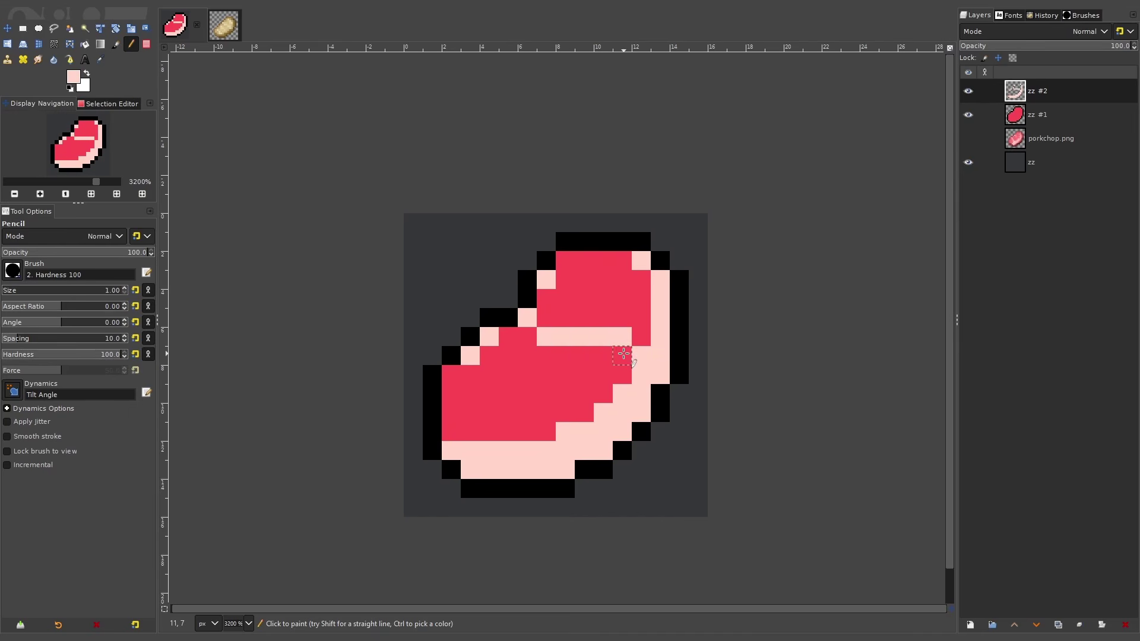
{"action": "left_click", "coordinate": [623, 355]}
{"action": "scroll", "coordinate": [677, 373], "scroll_direction": "down", "scroll_amount": 6}
{"action": "scroll", "coordinate": [689, 373], "scroll_direction": "up", "scroll_amount": 2}
{"action": "scroll", "coordinate": [653, 374], "scroll_direction": "up", "scroll_amount": 5}
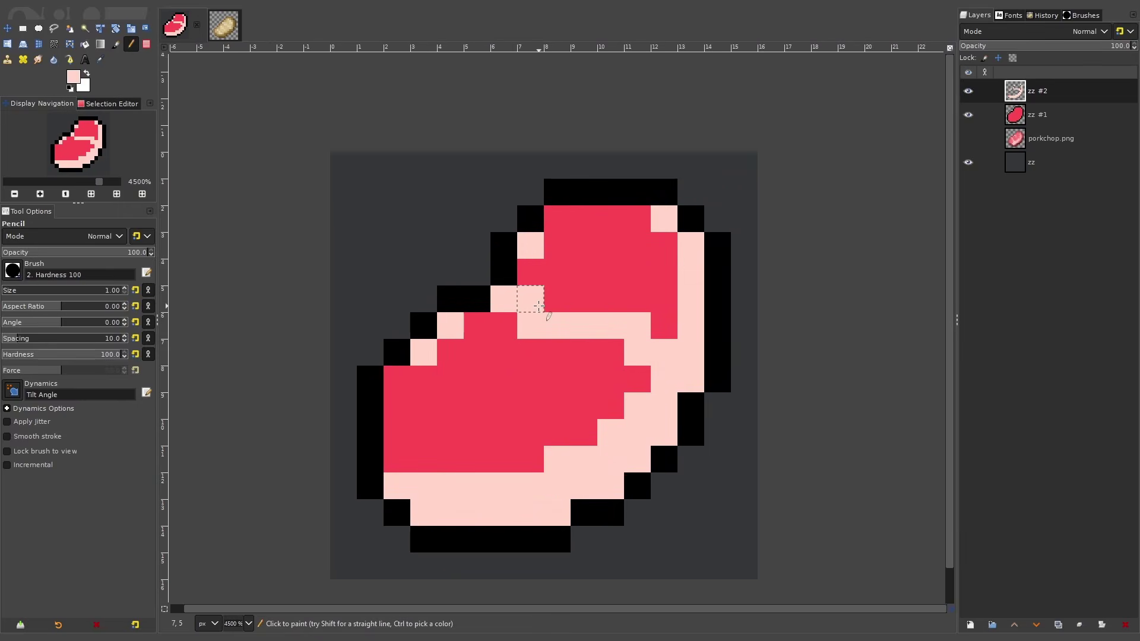
{"action": "scroll", "coordinate": [649, 356], "scroll_direction": "down", "scroll_amount": 6}
{"action": "scroll", "coordinate": [566, 330], "scroll_direction": "up", "scroll_amount": 5}
{"action": "scroll", "coordinate": [566, 329], "scroll_direction": "up", "scroll_amount": 1}
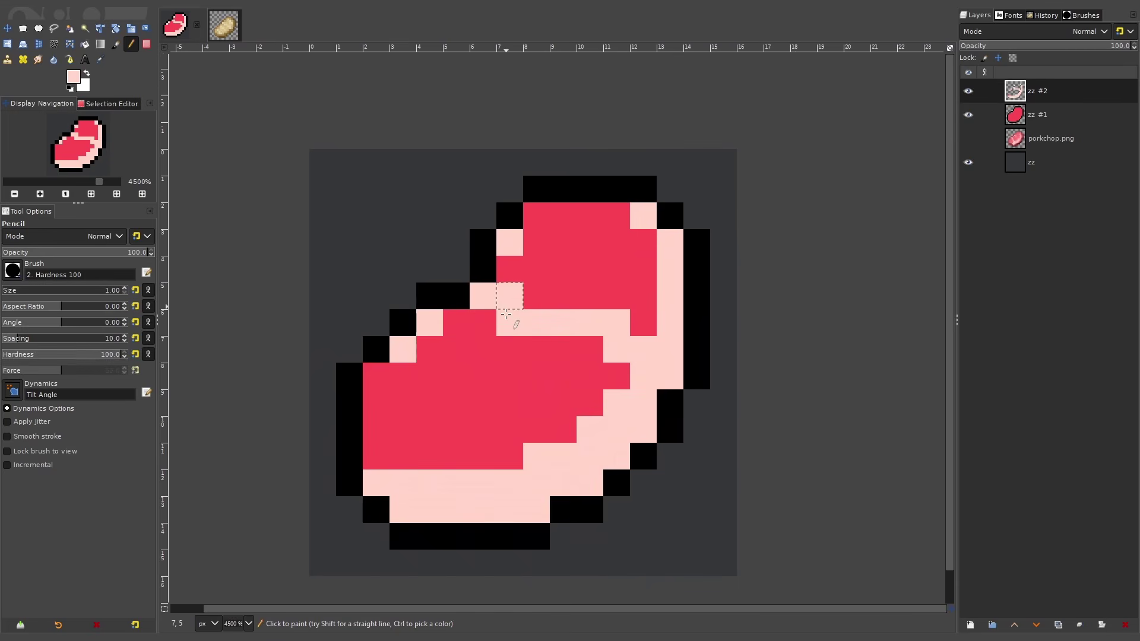
Sample the meat red and repaint the pixel above the fat streak's left end with it.
{"action": "left_click", "coordinate": [486, 331], "text": "ctrl"}
{"action": "left_click", "coordinate": [510, 322]}
{"action": "left_click", "coordinate": [515, 317]}
{"action": "left_click", "coordinate": [526, 297], "text": "ctrl"}
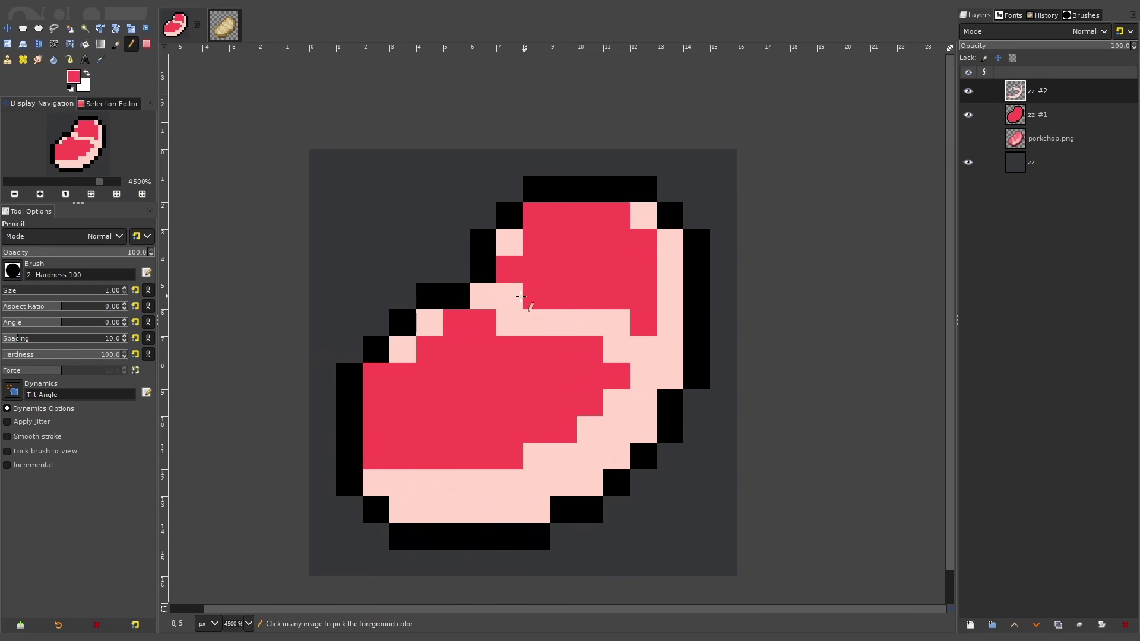
{"action": "left_click", "coordinate": [516, 297]}
Sample the pale pink and paint a 2 × 2 px square as a bone in the meat's lower-left part.
{"action": "left_click", "coordinate": [532, 321], "text": "ctrl"}
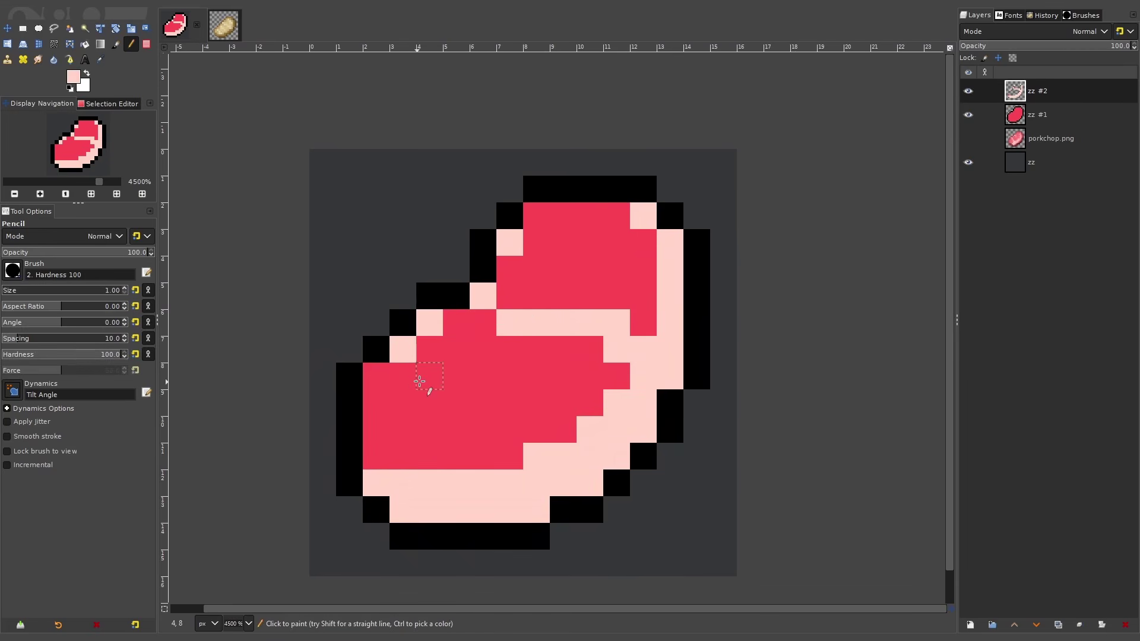
{"action": "left_click", "coordinate": [419, 381]}
{"action": "key", "text": "ctrl+z"}
{"action": "left_click_drag", "start_coordinate": [430, 403], "coordinate": [456, 429]}
{"action": "scroll", "coordinate": [587, 380], "scroll_direction": "down", "scroll_amount": 9}
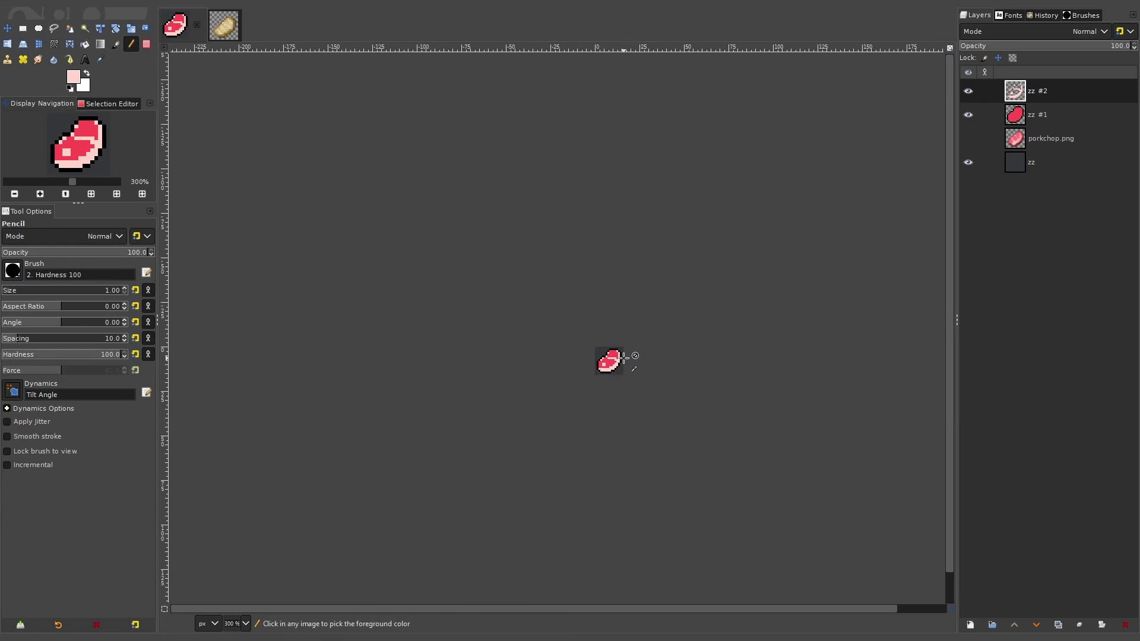
{"action": "scroll", "coordinate": [617, 362], "scroll_direction": "up", "scroll_amount": 8}
Change the foreground colour to a near-white grey and repaint the 2 × 2 px bone square with it.
{"action": "left_click", "coordinate": [74, 82]}
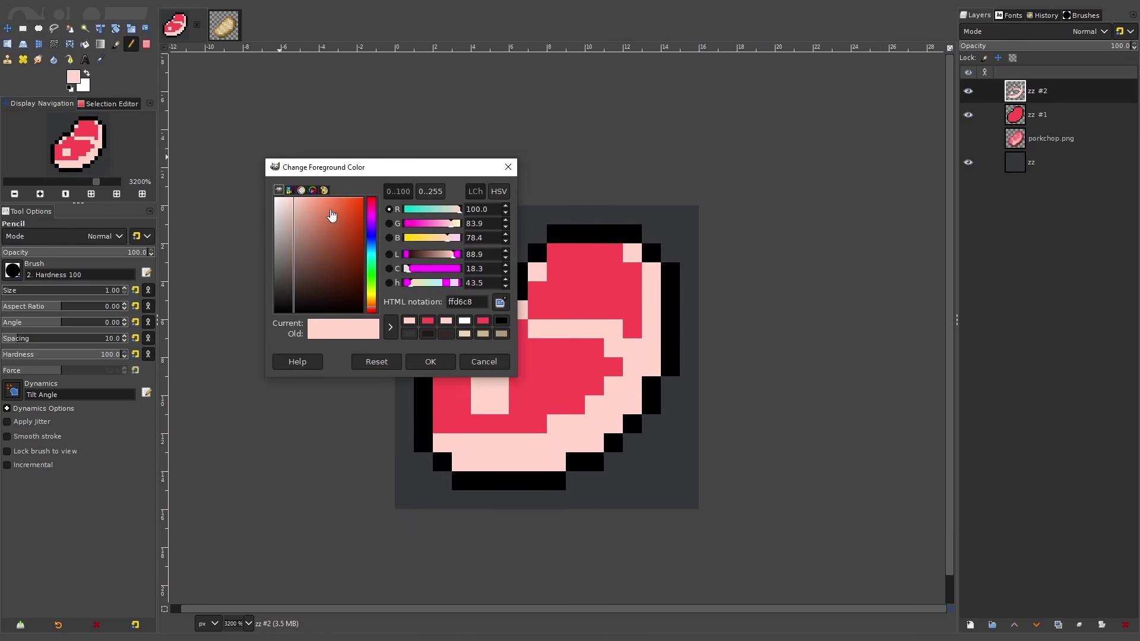
{"action": "left_click", "coordinate": [286, 201]}
{"action": "left_click_drag", "start_coordinate": [371, 263], "coordinate": [382, 243]}
{"action": "left_click", "coordinate": [282, 201]}
{"action": "left_click_drag", "start_coordinate": [282, 201], "coordinate": [274, 206]}
{"action": "left_click", "coordinate": [440, 362]}
{"action": "left_click_drag", "start_coordinate": [479, 386], "coordinate": [498, 404]}
{"action": "scroll", "coordinate": [567, 370], "scroll_direction": "down", "scroll_amount": 2}
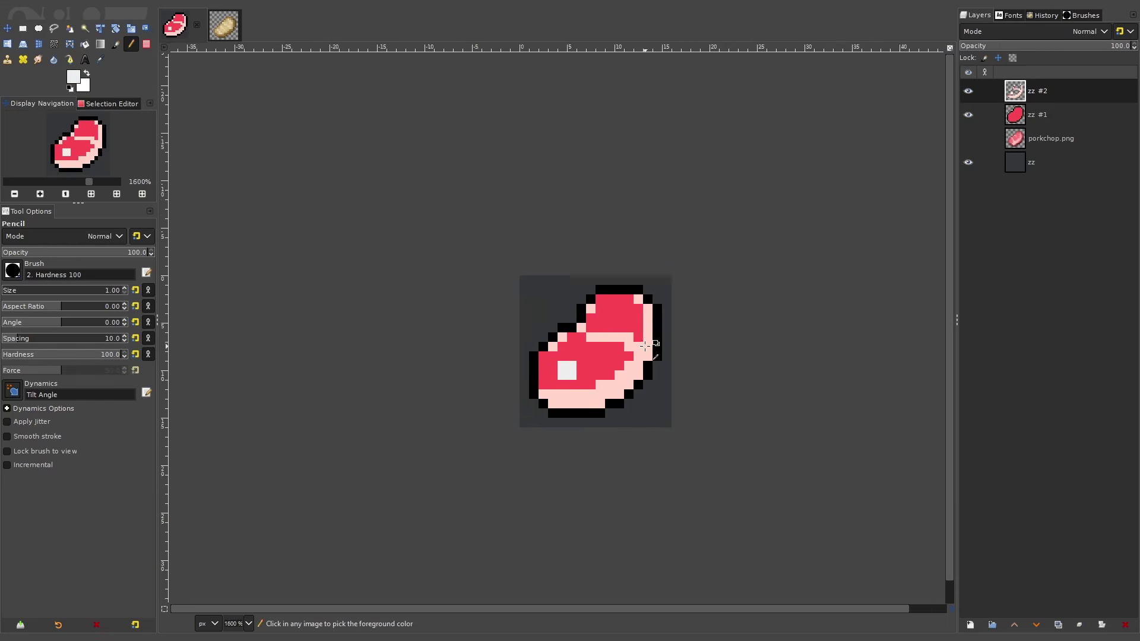
Reshape the fat streak: repaint its rightmost pixel meat red and shift its leftmost pixel one row up using the sampled pale pink and red.
{"action": "scroll", "coordinate": [611, 359], "scroll_direction": "up", "scroll_amount": 3}
{"action": "left_click", "coordinate": [630, 371], "text": "ctrl"}
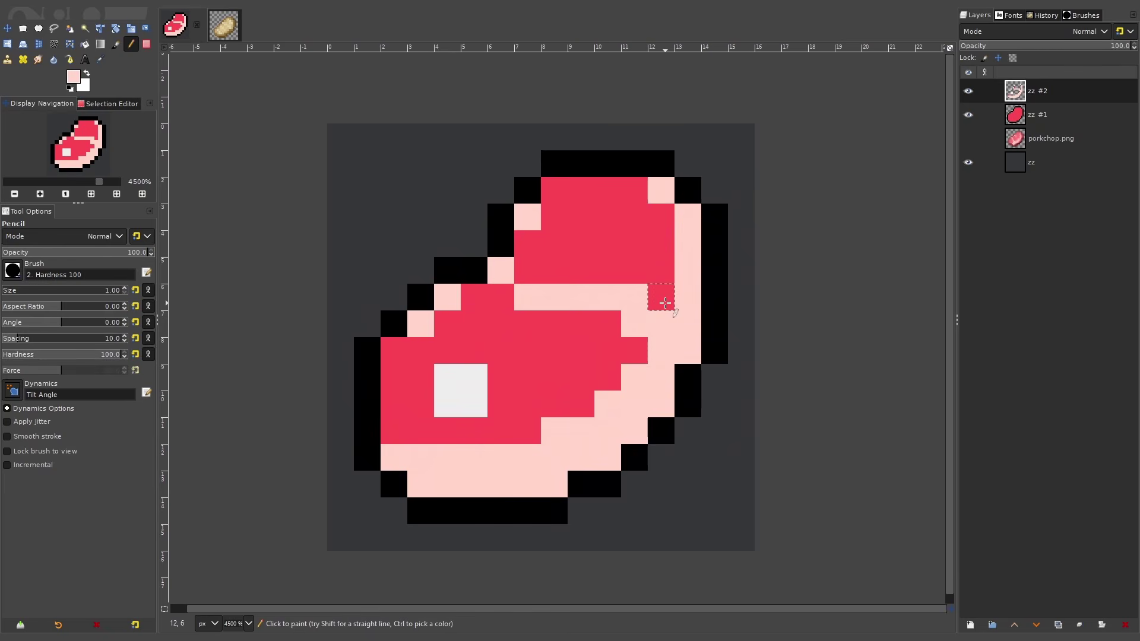
{"action": "scroll", "coordinate": [643, 332], "scroll_direction": "down", "scroll_amount": 1}
{"action": "scroll", "coordinate": [644, 332], "scroll_direction": "up", "scroll_amount": 1}
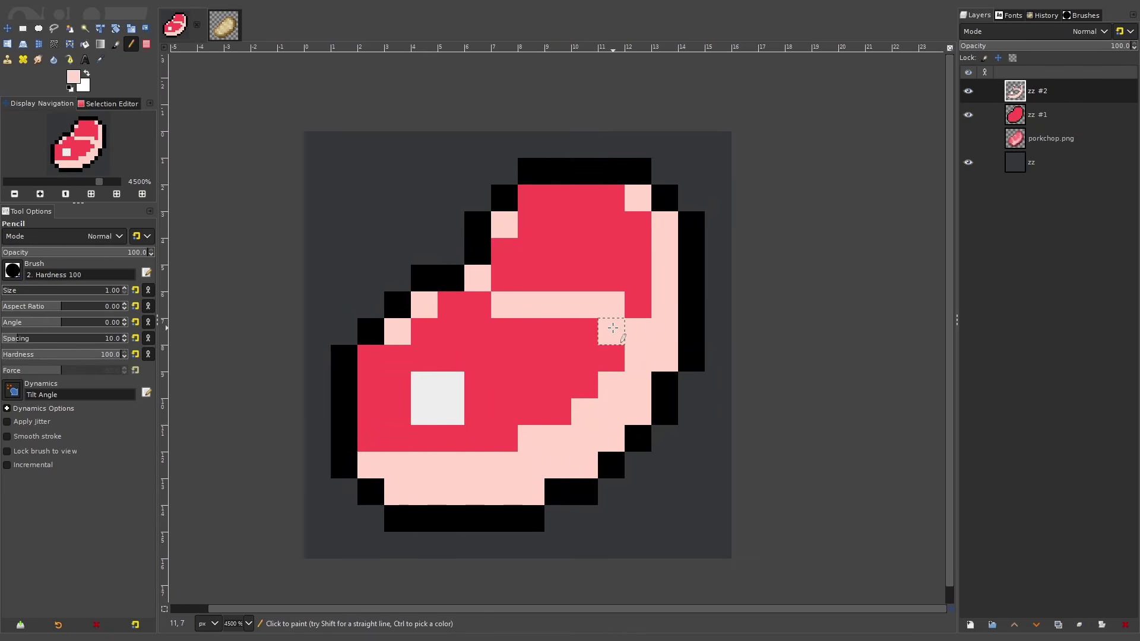
{"action": "scroll", "coordinate": [560, 330], "scroll_direction": "down", "scroll_amount": 4}
{"action": "scroll", "coordinate": [559, 331], "scroll_direction": "up", "scroll_amount": 4}
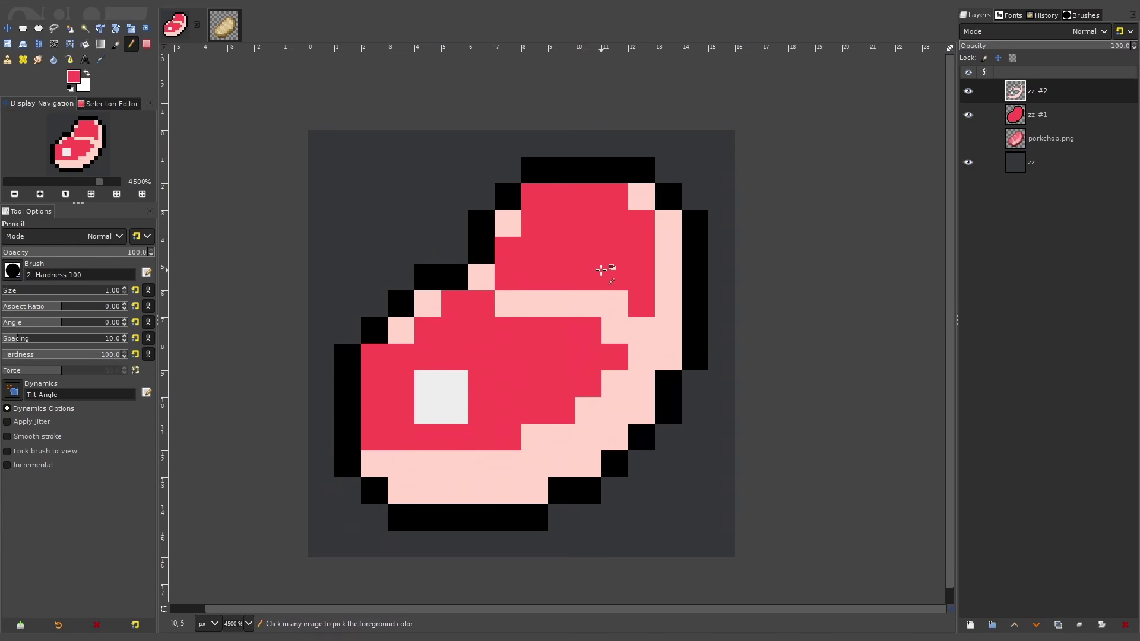
{"action": "left_click", "coordinate": [614, 303]}
{"action": "left_click", "coordinate": [567, 303], "text": "ctrl"}
{"action": "left_click", "coordinate": [508, 277]}
{"action": "left_click", "coordinate": [560, 262], "text": "ctrl"}
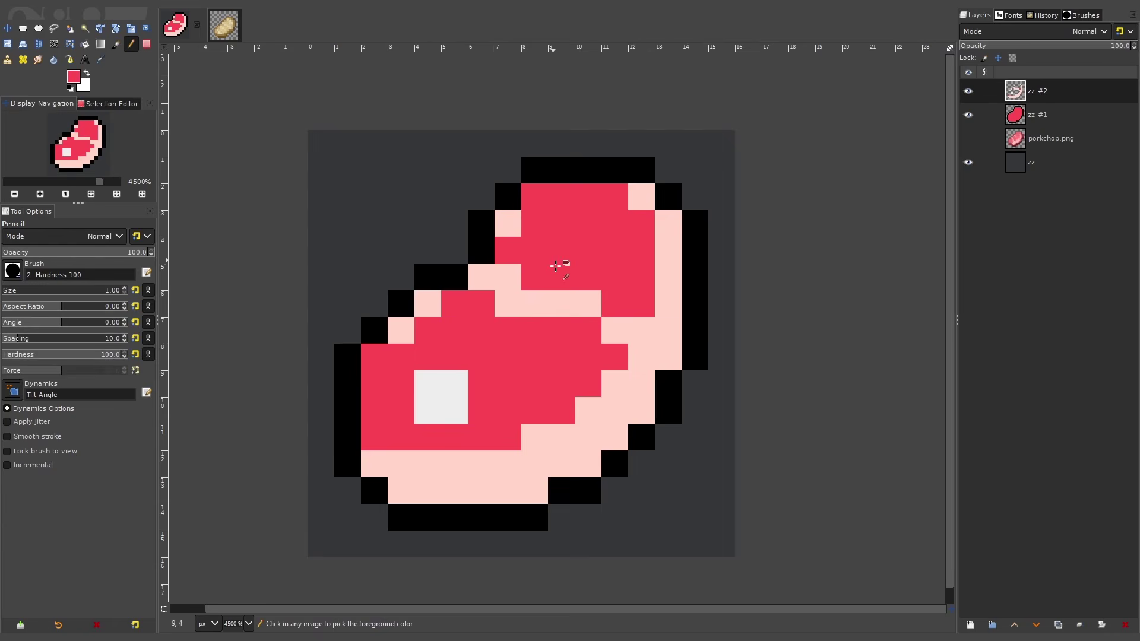
{"action": "left_click", "coordinate": [516, 305]}
{"action": "scroll", "coordinate": [632, 323], "scroll_direction": "down", "scroll_amount": 6}
{"action": "scroll", "coordinate": [639, 313], "scroll_direction": "up", "scroll_amount": 2}
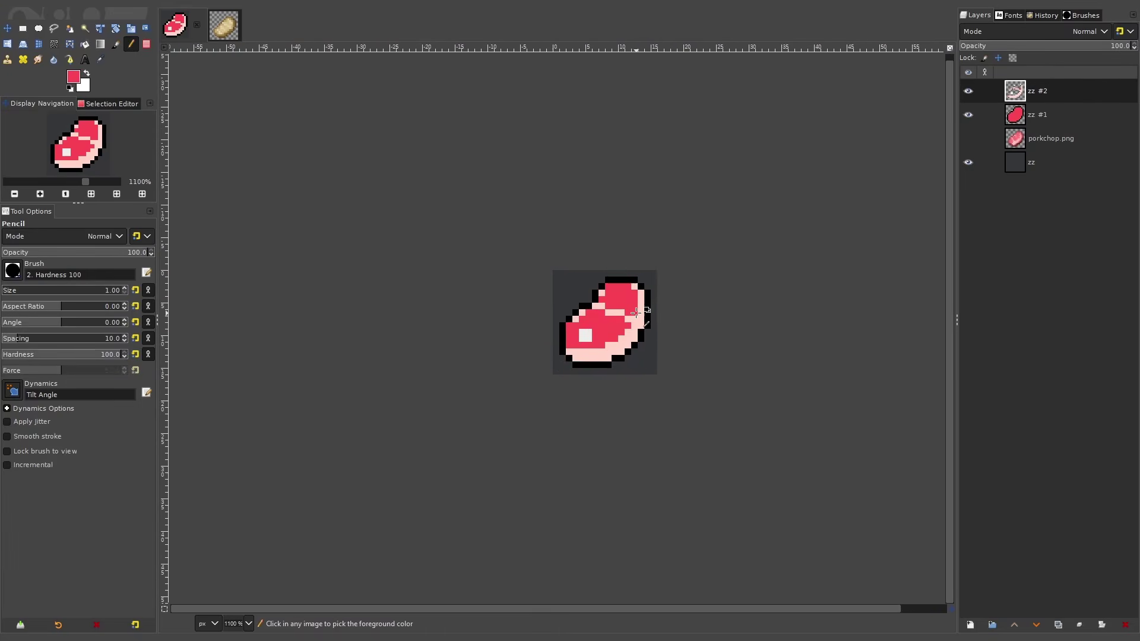
Undo the last red pixel painted over the fat streak's right end.
{"action": "scroll", "coordinate": [638, 309], "scroll_direction": "up", "scroll_amount": 4}
{"action": "scroll", "coordinate": [594, 308], "scroll_direction": "down", "scroll_amount": 1}
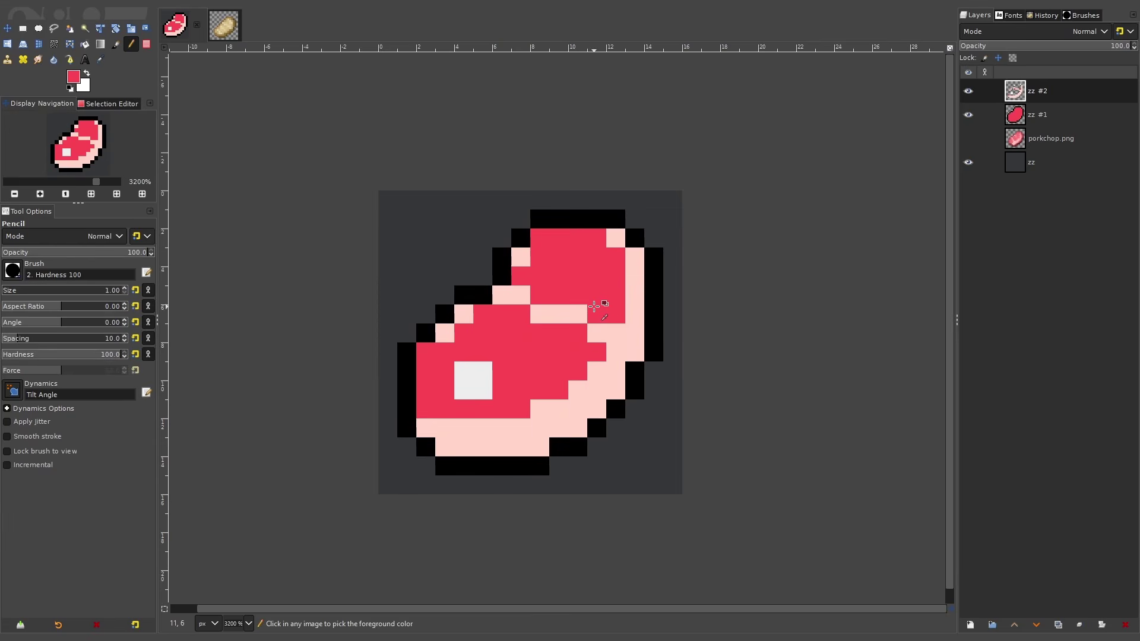
{"action": "scroll", "coordinate": [595, 306], "scroll_direction": "up", "scroll_amount": 3}
{"action": "scroll", "coordinate": [603, 307], "scroll_direction": "down", "scroll_amount": 1}
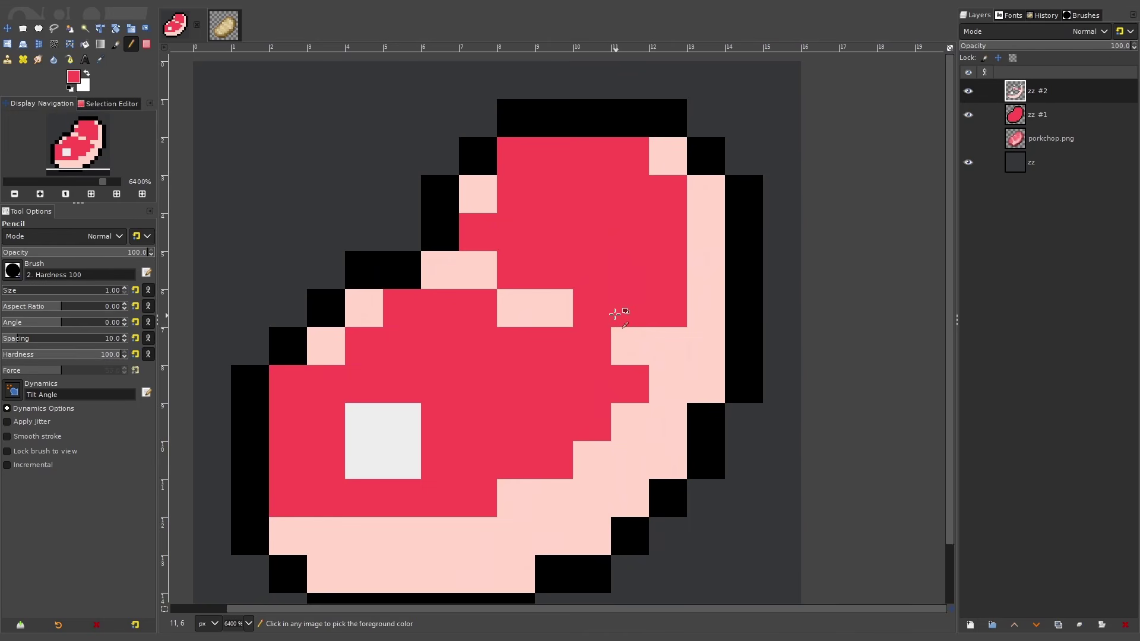
{"action": "key", "text": "ctrl+z"}
{"action": "left_click", "coordinate": [615, 309], "text": "ctrl"}
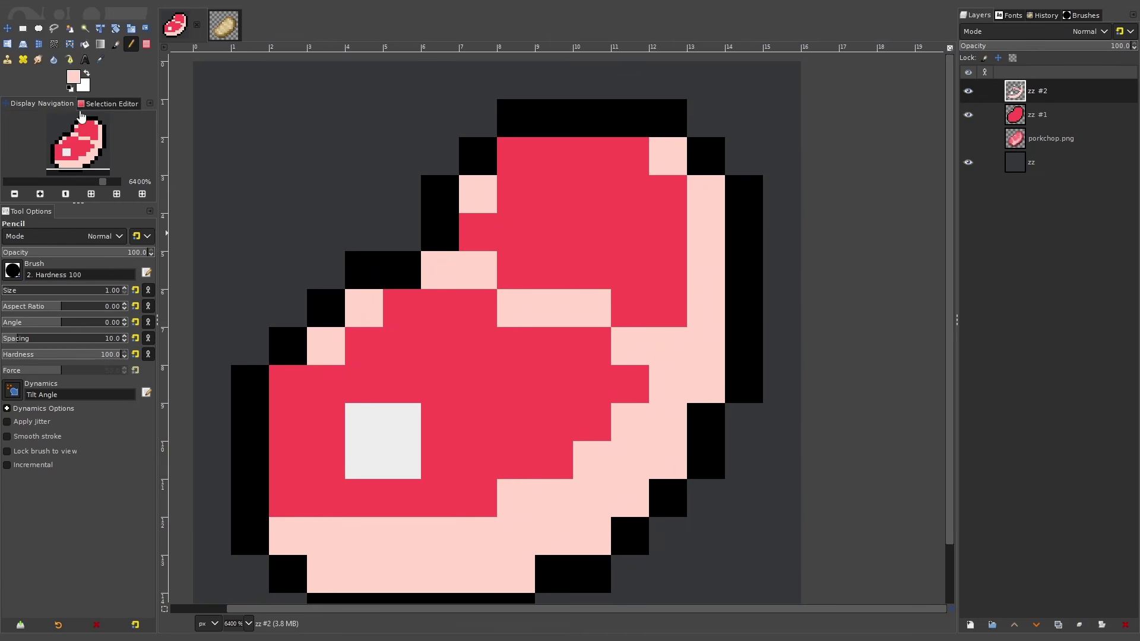
{"action": "left_click", "coordinate": [641, 277], "text": "ctrl"}
{"action": "left_click", "coordinate": [78, 79]}
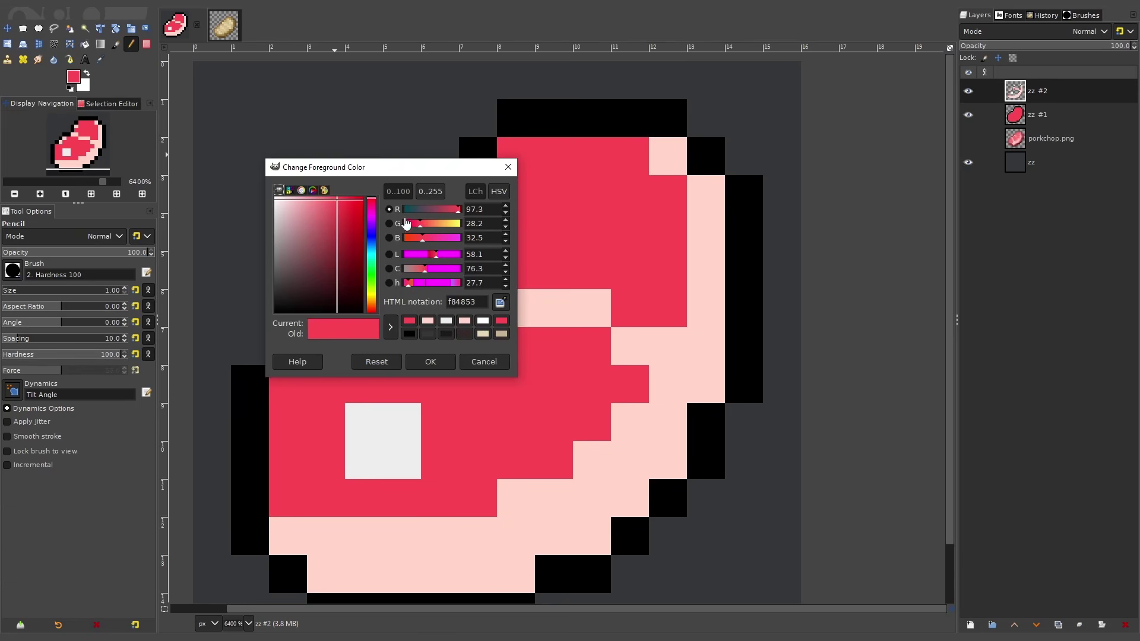
{"action": "left_click", "coordinate": [475, 362]}
Sample the pale pink, set the pencil opacity to about 30 and blend four single pixels around the two ends of the fat streak.
{"action": "left_click", "coordinate": [583, 315], "text": "ctrl"}
{"action": "left_click", "coordinate": [46, 253]}
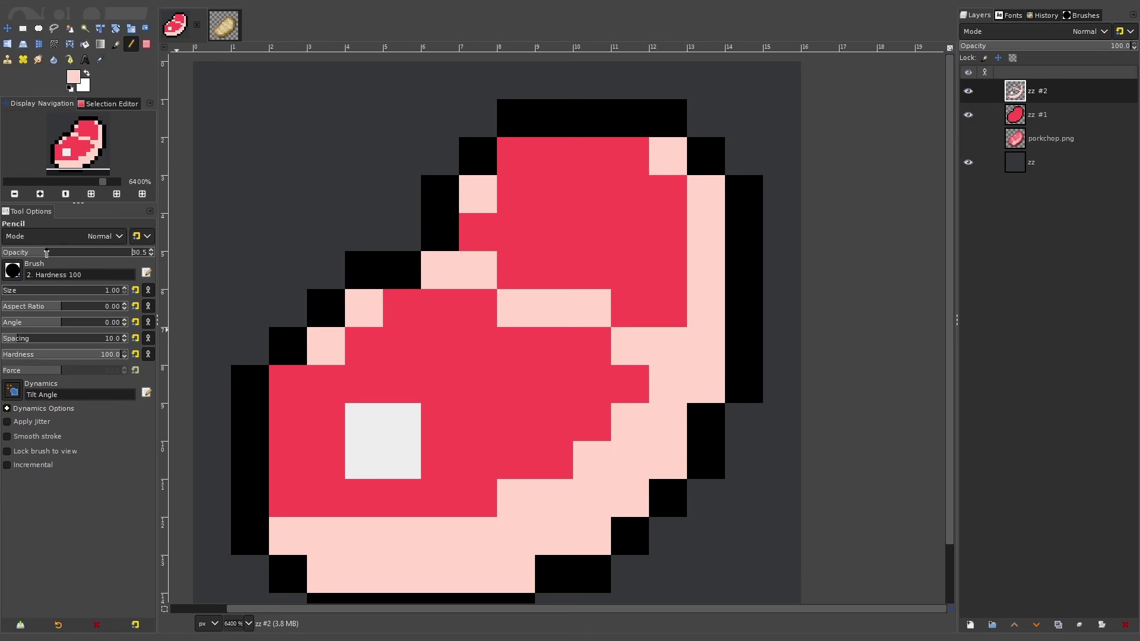
{"action": "left_click", "coordinate": [618, 301]}
{"action": "left_click", "coordinate": [581, 347]}
{"action": "left_click", "coordinate": [517, 270]}
{"action": "left_click", "coordinate": [478, 309]}
{"action": "scroll", "coordinate": [633, 297], "scroll_direction": "down", "scroll_amount": 6}
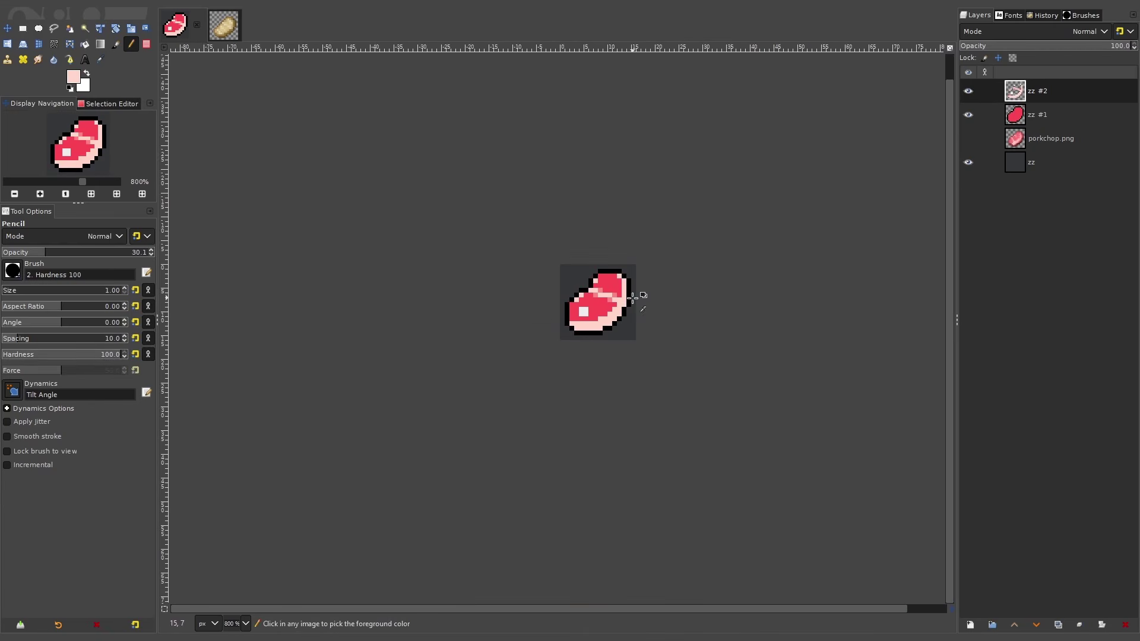
Sample the blended pink as foreground colour, undo the two faint pixels in the meat's upper-right corner and restore the pencil opacity to 100.
{"action": "scroll", "coordinate": [633, 297], "scroll_direction": "up", "scroll_amount": 5}
{"action": "left_click", "coordinate": [626, 287], "text": "ctrl"}
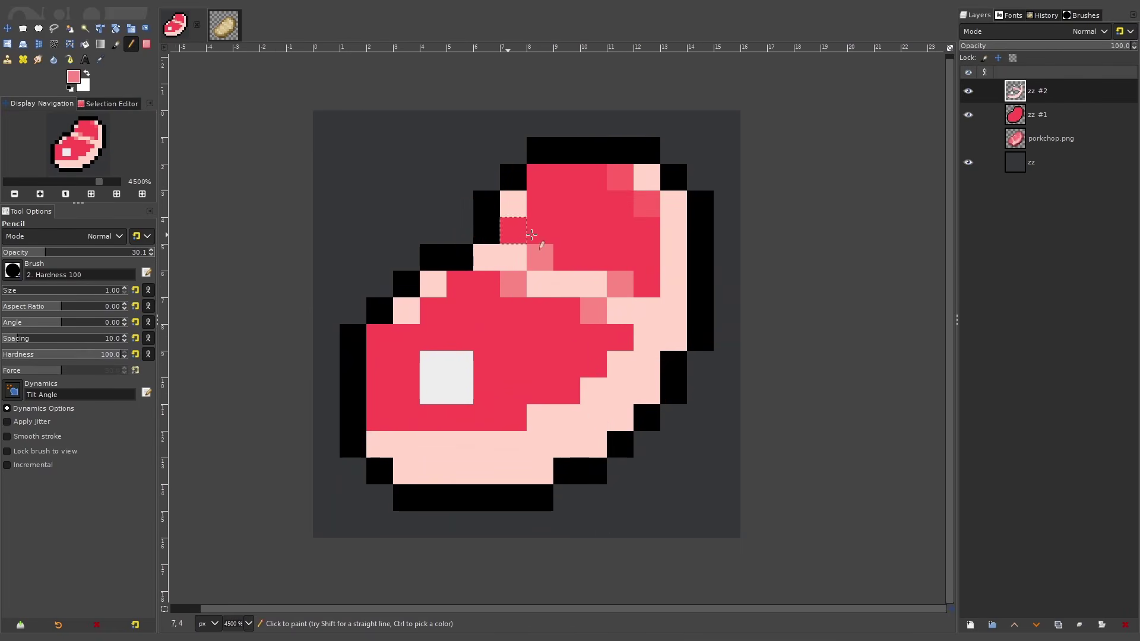
{"action": "key", "text": "ctrl+z"}
{"action": "key", "text": "ctrl+z"}
{"action": "left_click_drag", "start_coordinate": [47, 251], "coordinate": [148, 252]}
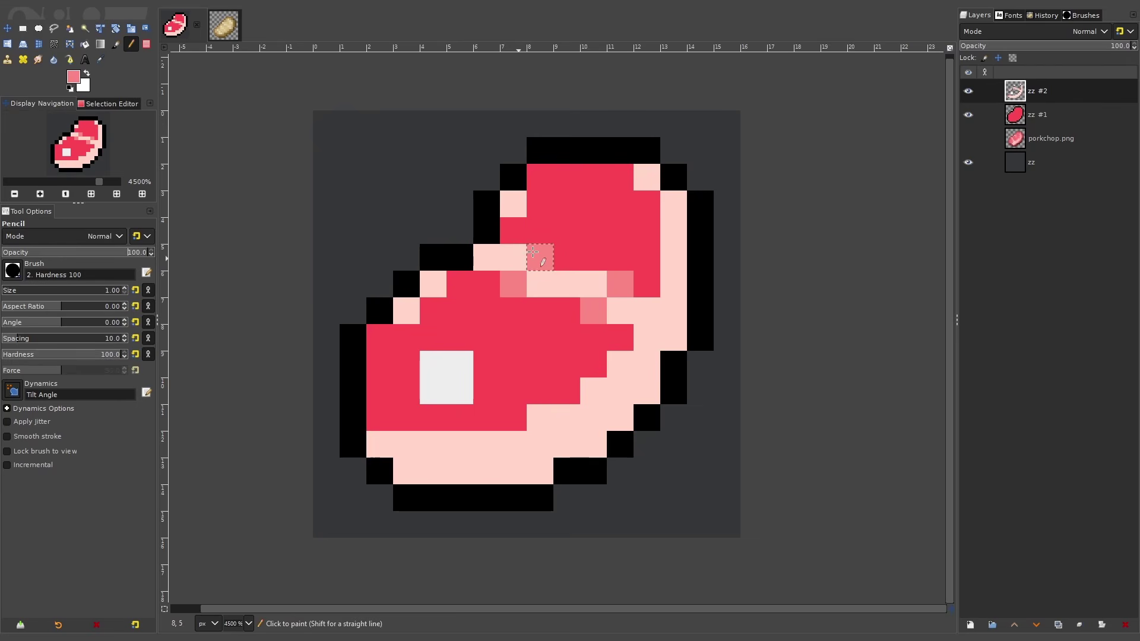
Toggle the zz #1 and porkchop.png layers to check the artwork, leaving both layers visible.
{"action": "scroll", "coordinate": [574, 297], "scroll_direction": "up", "scroll_amount": 1}
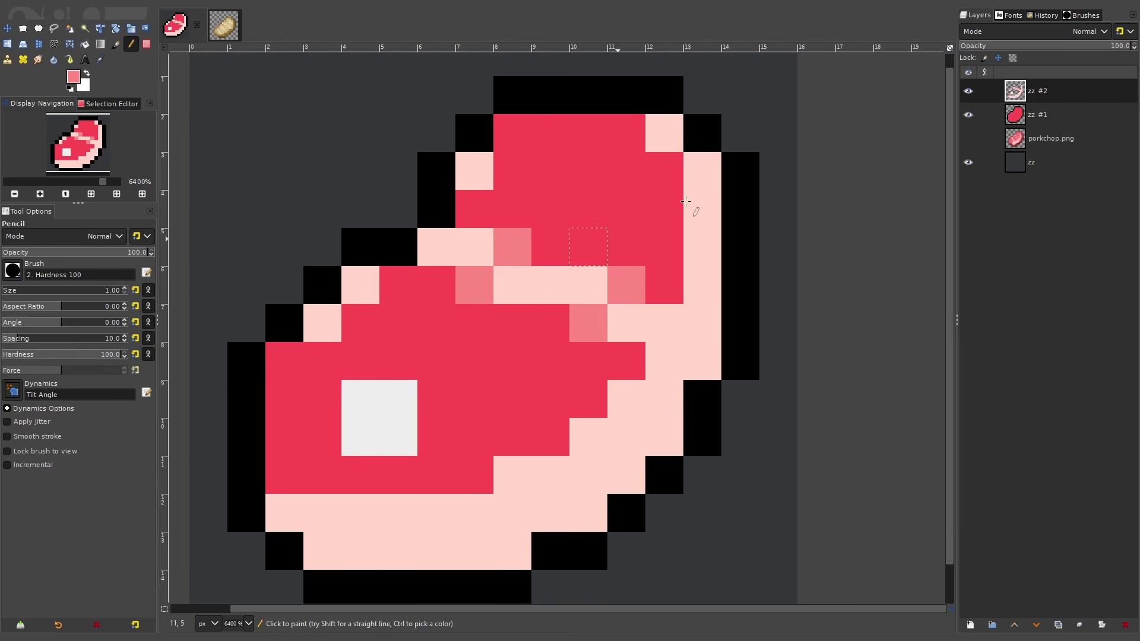
{"action": "left_click", "coordinate": [969, 114]}
{"action": "left_click", "coordinate": [969, 138]}
{"action": "left_click", "coordinate": [968, 139]}
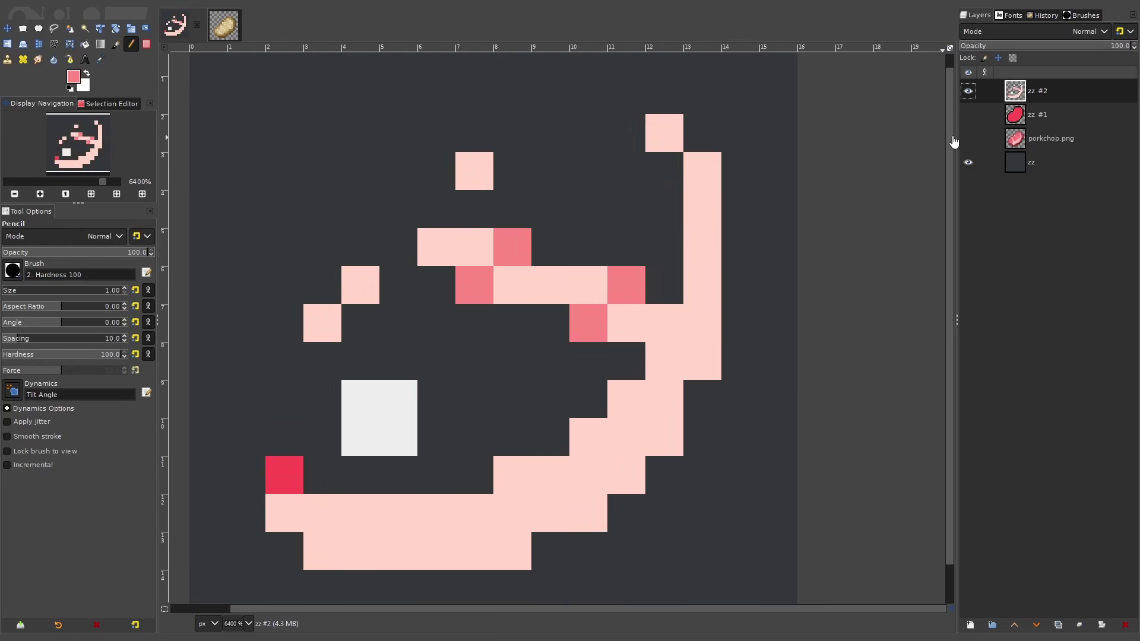
{"action": "left_click", "coordinate": [968, 139]}
{"action": "left_click", "coordinate": [969, 114]}
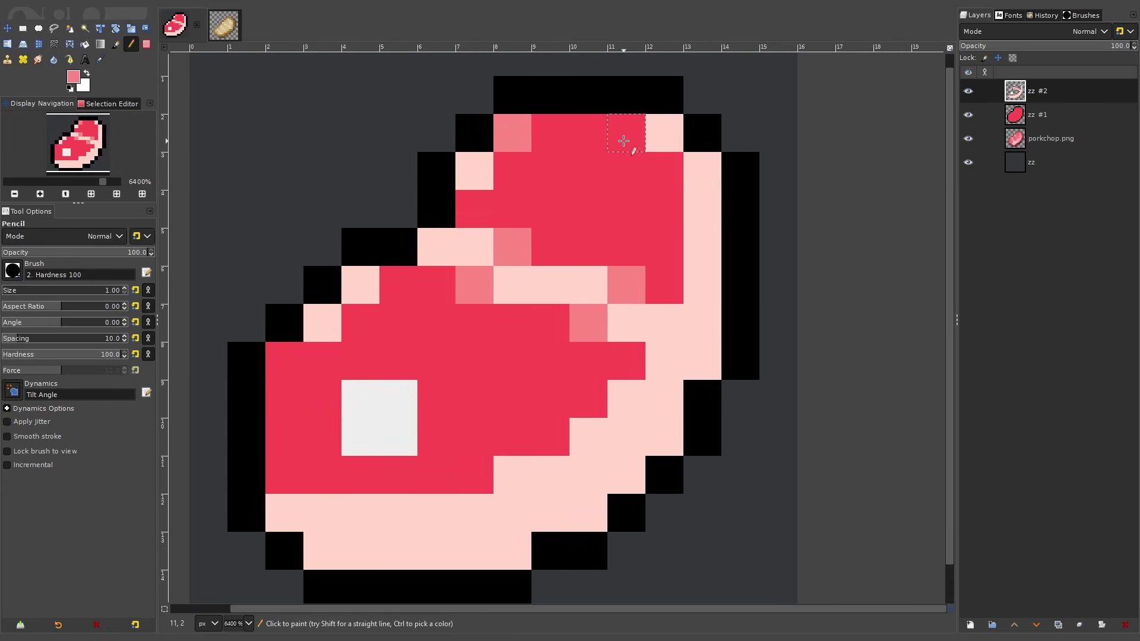
Paint single blended-pink pixels at the upper-right corner of the meat's upper lobe and at the stepped edge corners of the lower lobe.
{"action": "left_click_drag", "start_coordinate": [624, 140], "coordinate": [665, 171]}
{"action": "scroll", "coordinate": [713, 184], "scroll_direction": "down", "scroll_amount": 5}
{"action": "scroll", "coordinate": [730, 191], "scroll_direction": "up", "scroll_amount": 4}
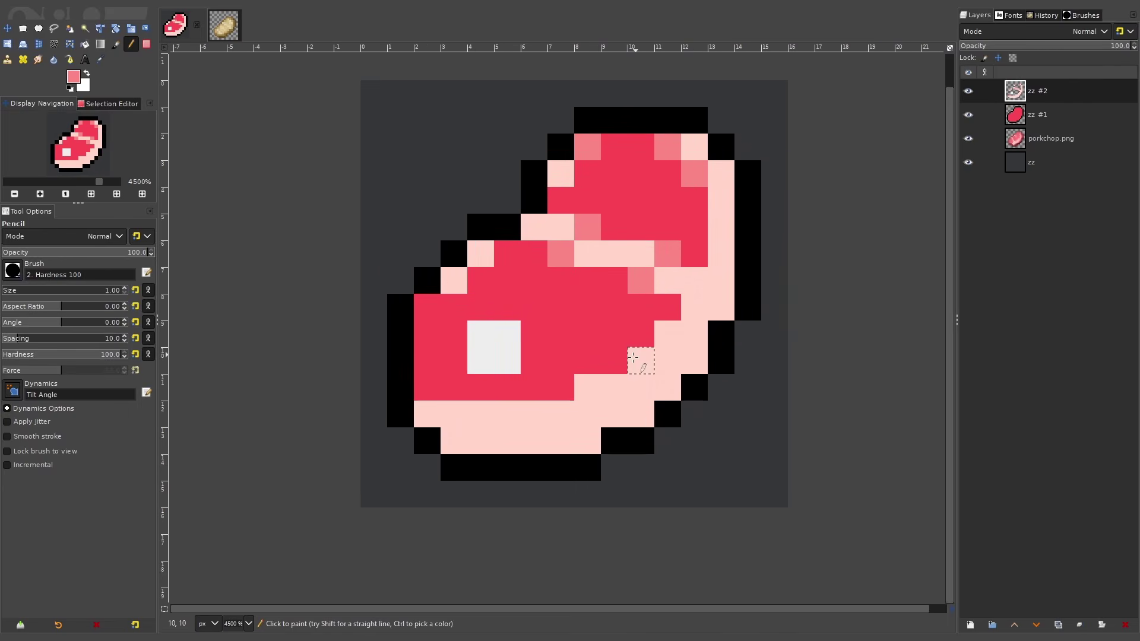
{"action": "left_click", "coordinate": [615, 360]}
{"action": "left_click", "coordinate": [561, 387]}
{"action": "left_click", "coordinate": [427, 387]}
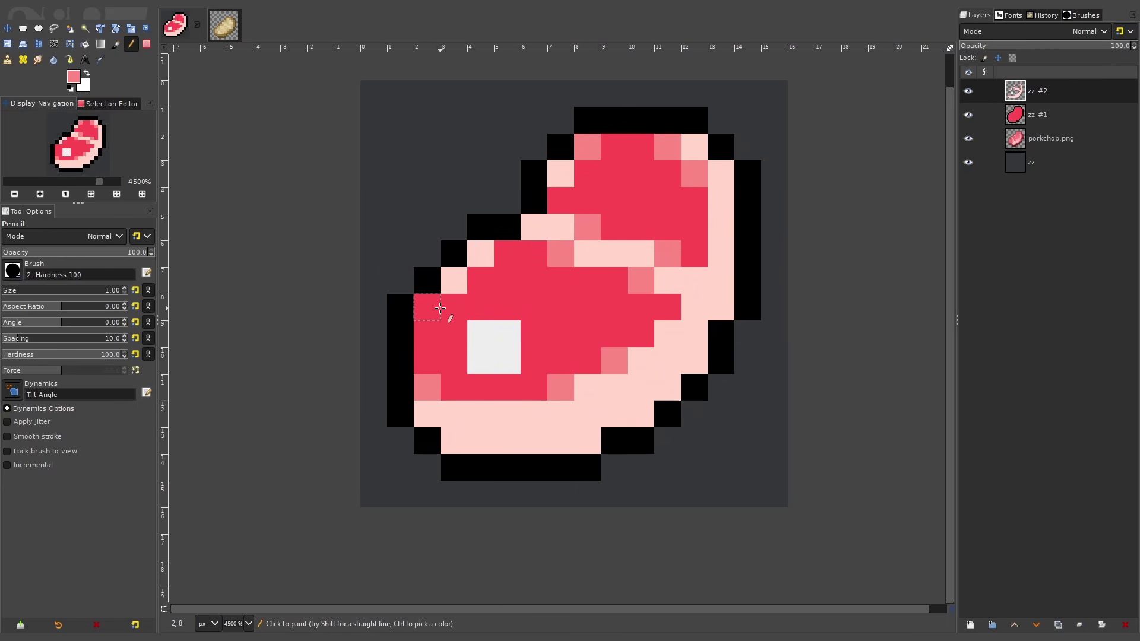
{"action": "left_click", "coordinate": [480, 280]}
{"action": "left_click", "coordinate": [427, 307]}
{"action": "scroll", "coordinate": [590, 262], "scroll_direction": "down", "scroll_amount": 6}
{"action": "scroll", "coordinate": [593, 261], "scroll_direction": "up", "scroll_amount": 5}
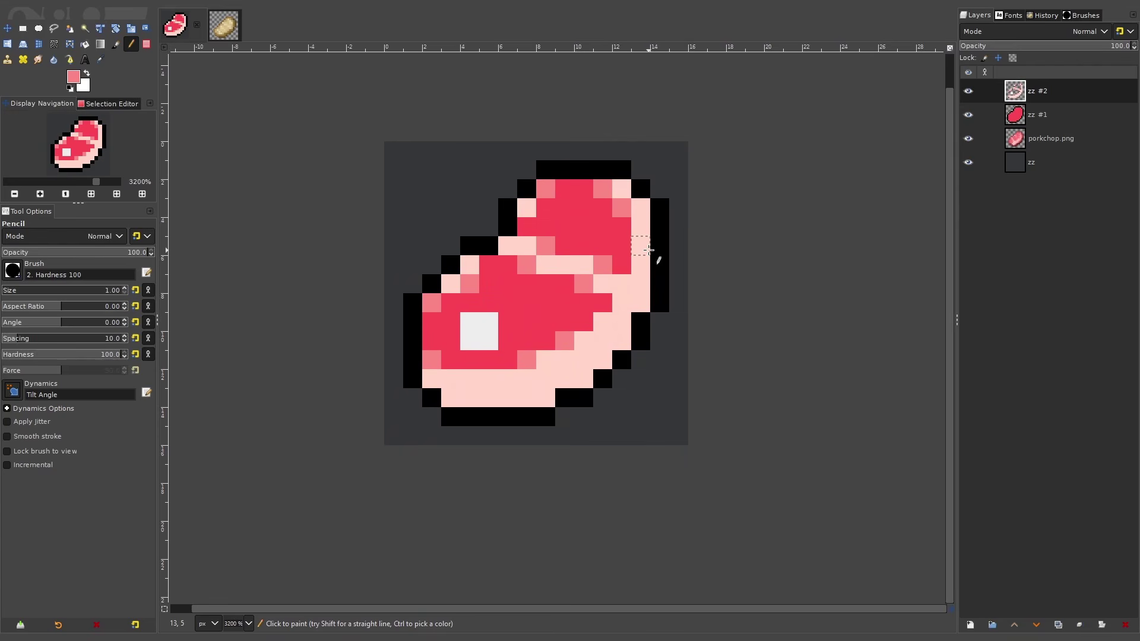
Sample the pale fat pink, darken it to a light salmon and paint one shading pixel on the lower-right fat edge.
{"action": "scroll", "coordinate": [653, 249], "scroll_direction": "up", "scroll_amount": 1}
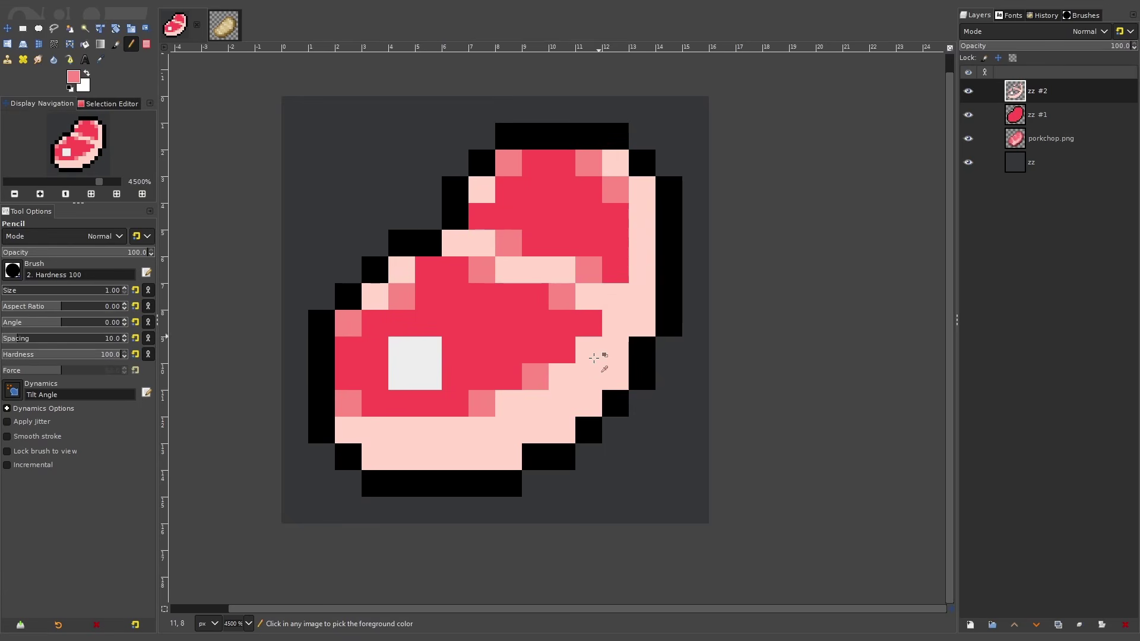
{"action": "left_click", "coordinate": [604, 362], "text": "ctrl"}
{"action": "left_click", "coordinate": [74, 76]}
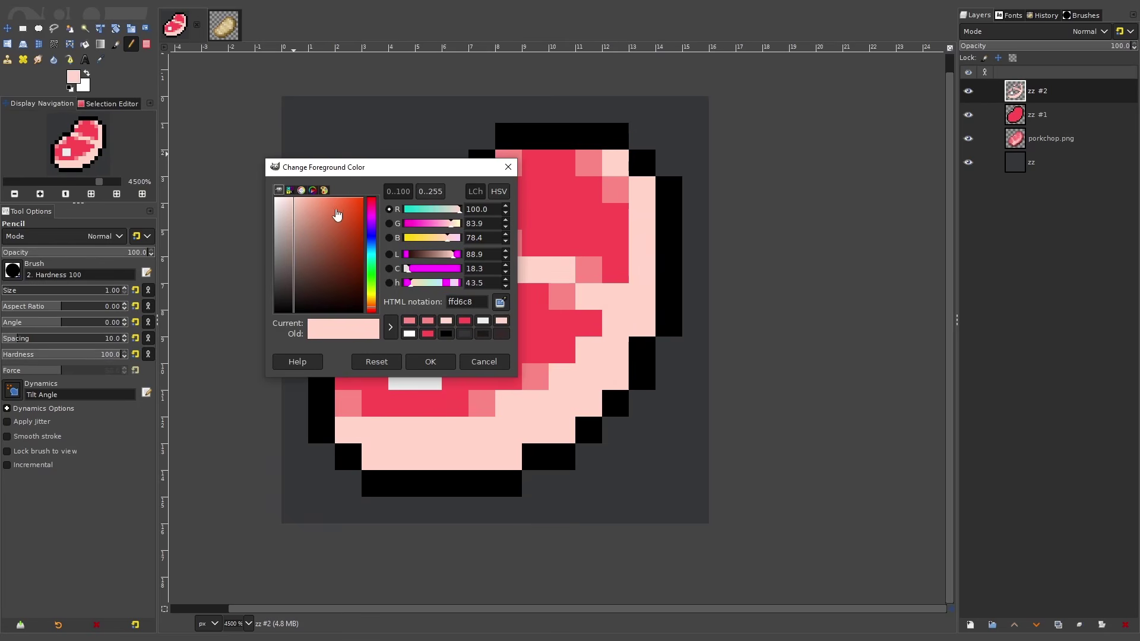
{"action": "left_click_drag", "start_coordinate": [298, 206], "coordinate": [303, 203]}
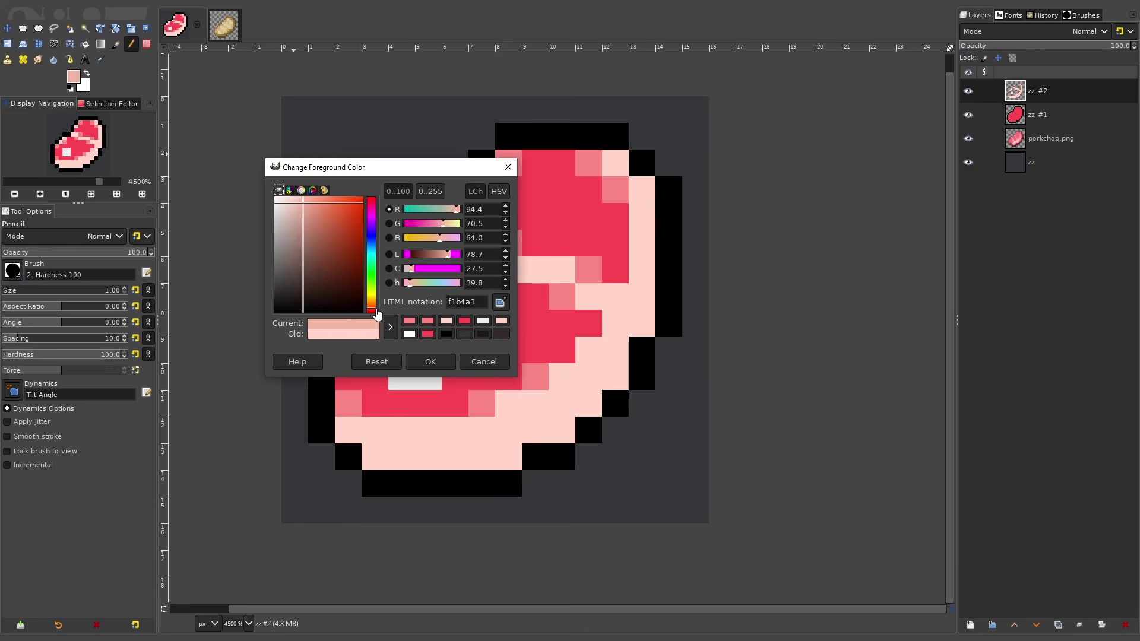
{"action": "left_click", "coordinate": [430, 361]}
{"action": "left_click", "coordinate": [562, 430]}
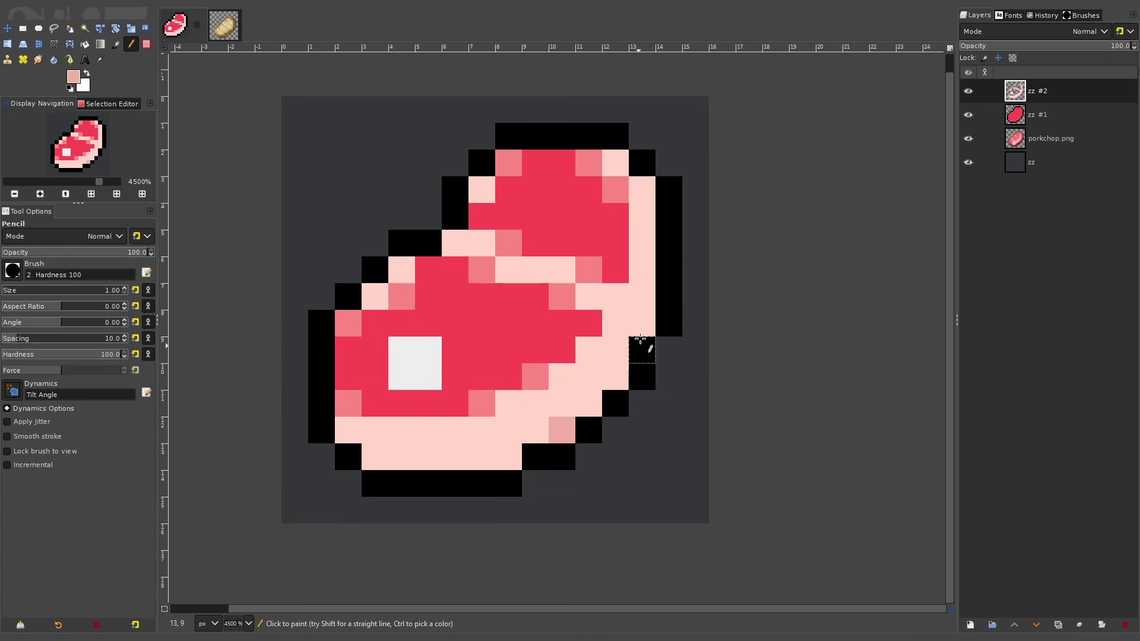
Darken the foreground colour to a dusty pink and paint five single shading pixels in the outer corners of the fat band.
{"action": "left_click", "coordinate": [74, 77]}
{"action": "left_click", "coordinate": [310, 235]}
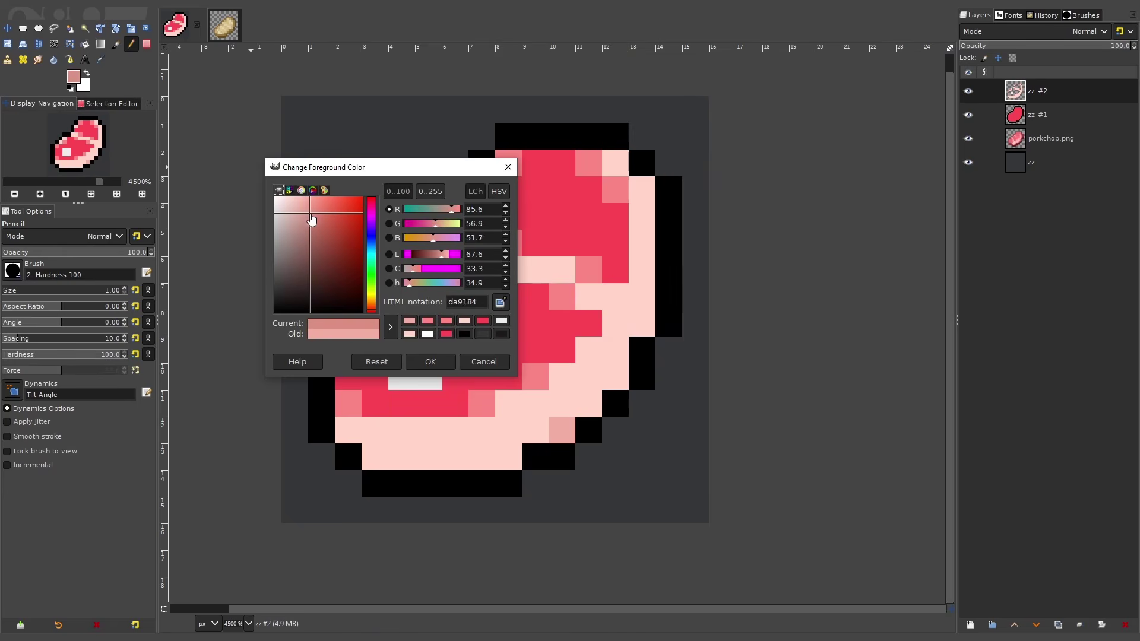
{"action": "left_click", "coordinate": [425, 358]}
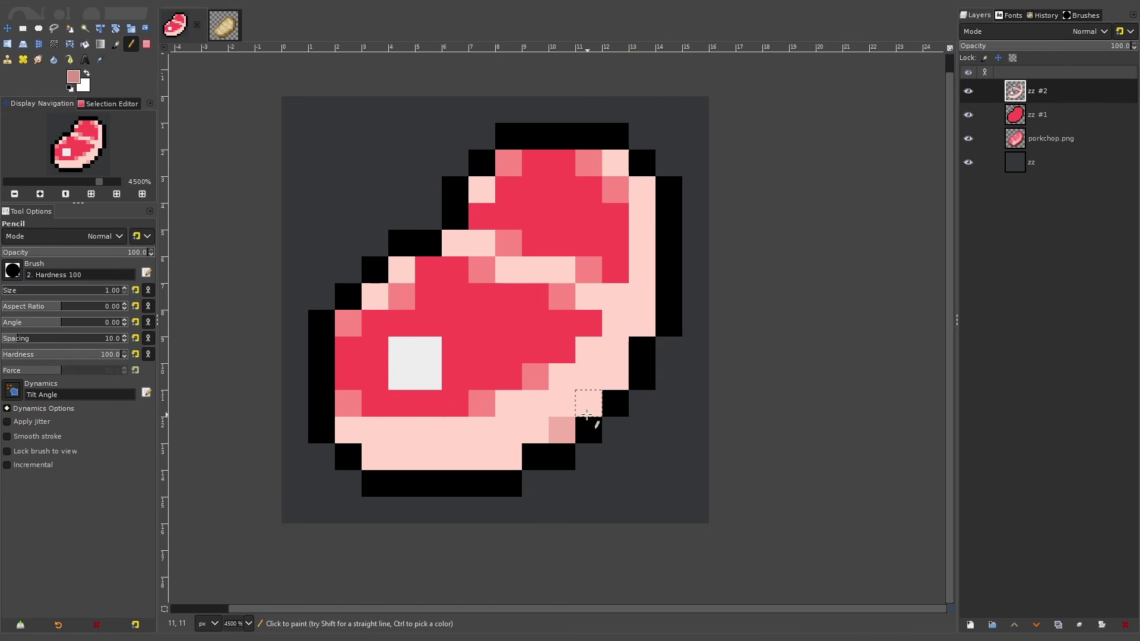
{"action": "scroll", "coordinate": [659, 332], "scroll_direction": "down", "scroll_amount": 4, "text": "ctrl"}
{"action": "scroll", "coordinate": [668, 347], "scroll_direction": "up", "scroll_amount": 3, "text": "ctrl"}
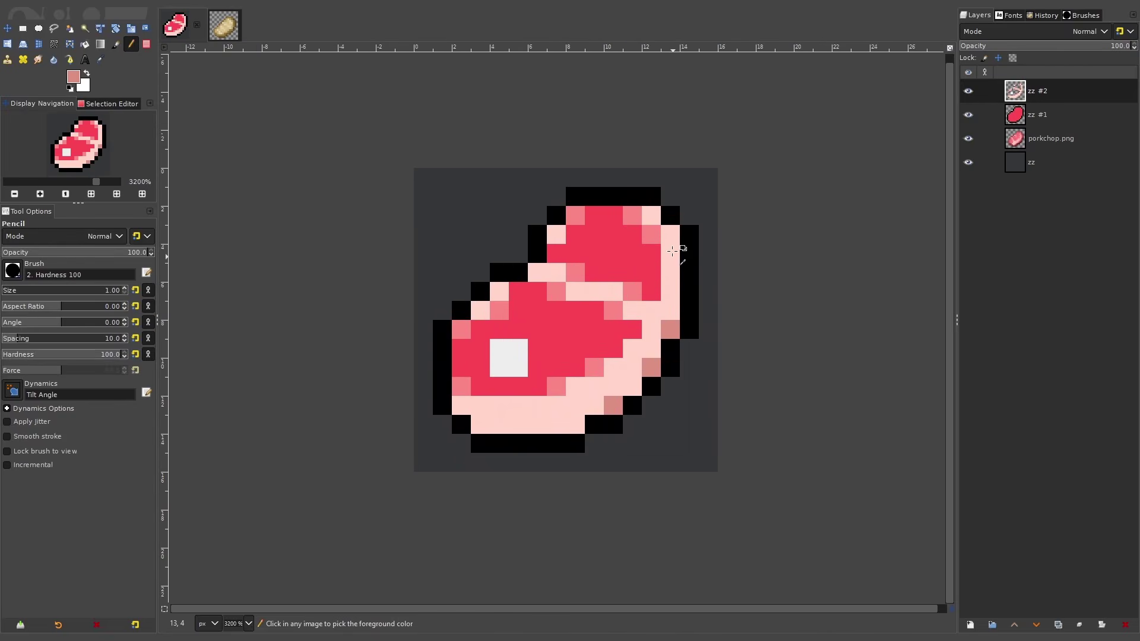
{"action": "scroll", "coordinate": [481, 421], "scroll_direction": "down", "scroll_amount": 3, "text": "ctrl"}
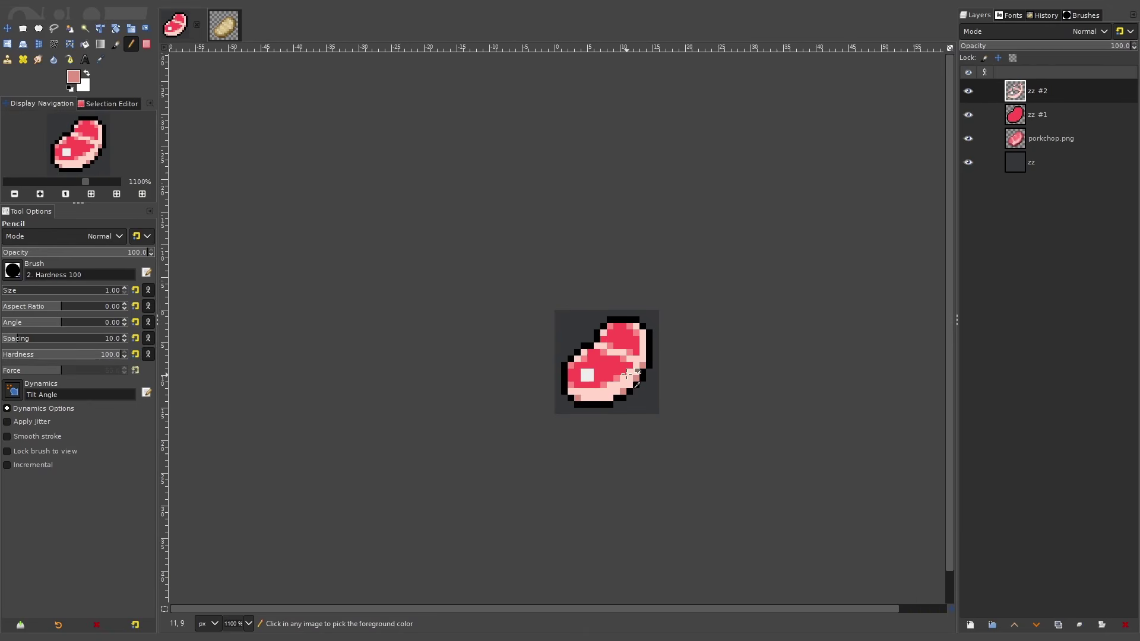
{"action": "scroll", "coordinate": [618, 398], "scroll_direction": "up", "scroll_amount": 3, "text": "ctrl"}
{"action": "scroll", "coordinate": [680, 340], "scroll_direction": "down", "scroll_amount": 3, "text": "ctrl"}
{"action": "scroll", "coordinate": [678, 333], "scroll_direction": "up", "scroll_amount": 4, "text": "ctrl"}
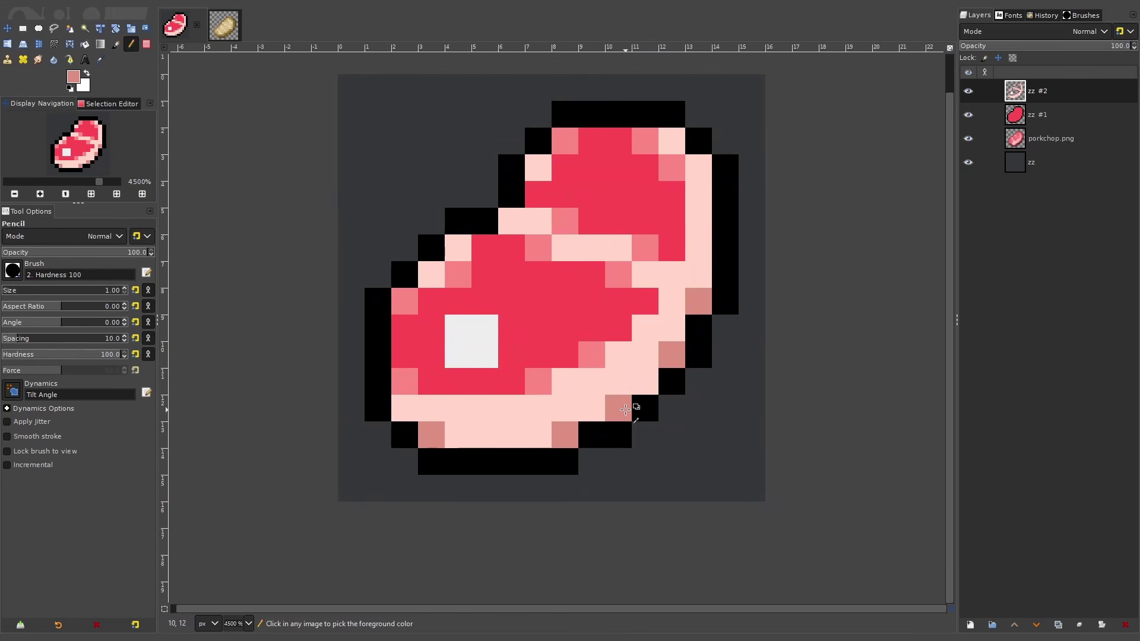
Lighten the foreground colour to a brighter salmon and repaint the five shading pixels along the fat band's outer edge with it.
{"action": "left_click", "coordinate": [73, 76]}
{"action": "left_click_drag", "start_coordinate": [311, 214], "coordinate": [314, 205]}
{"action": "left_click", "coordinate": [440, 366]}
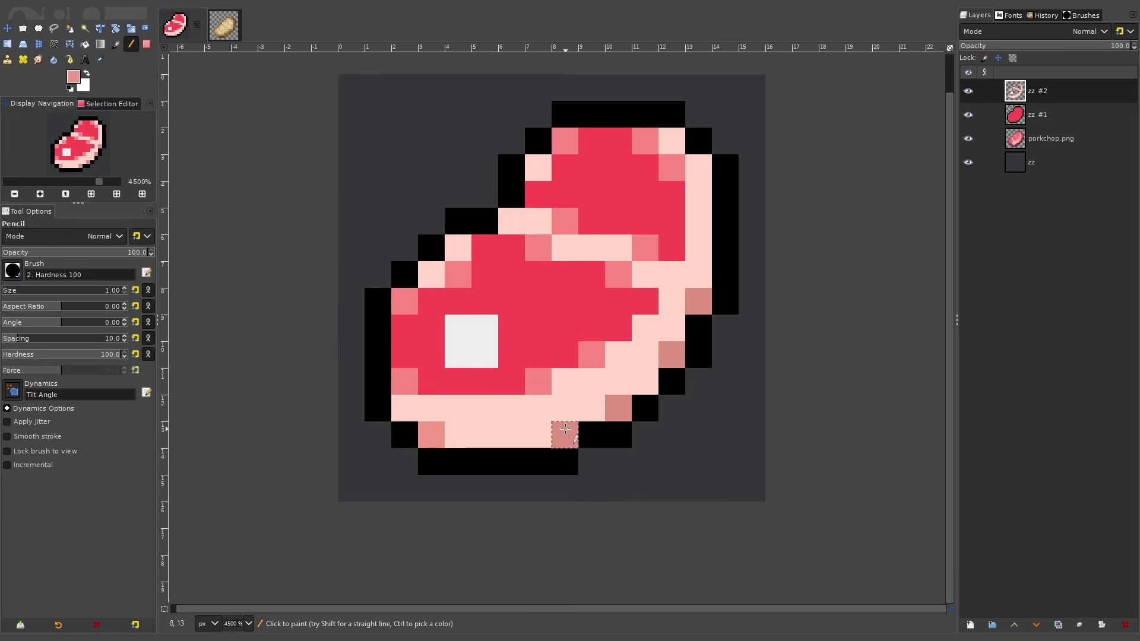
{"action": "scroll", "coordinate": [698, 313], "scroll_direction": "down", "scroll_amount": 4, "text": "ctrl"}
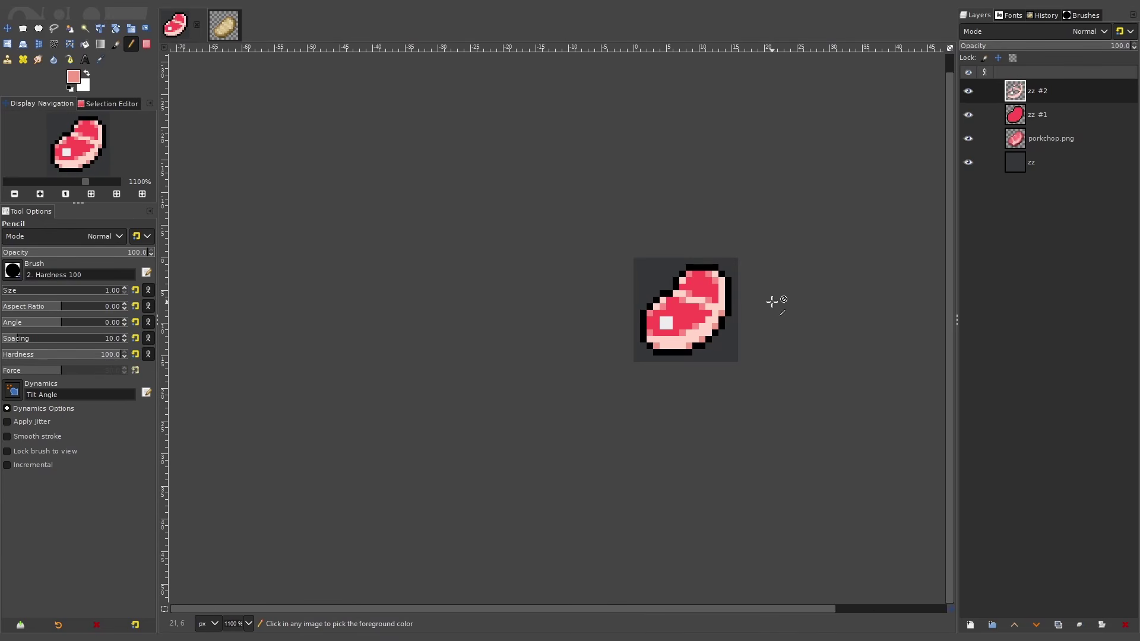
{"action": "scroll", "coordinate": [772, 302], "scroll_direction": "up", "scroll_amount": 3, "text": "ctrl"}
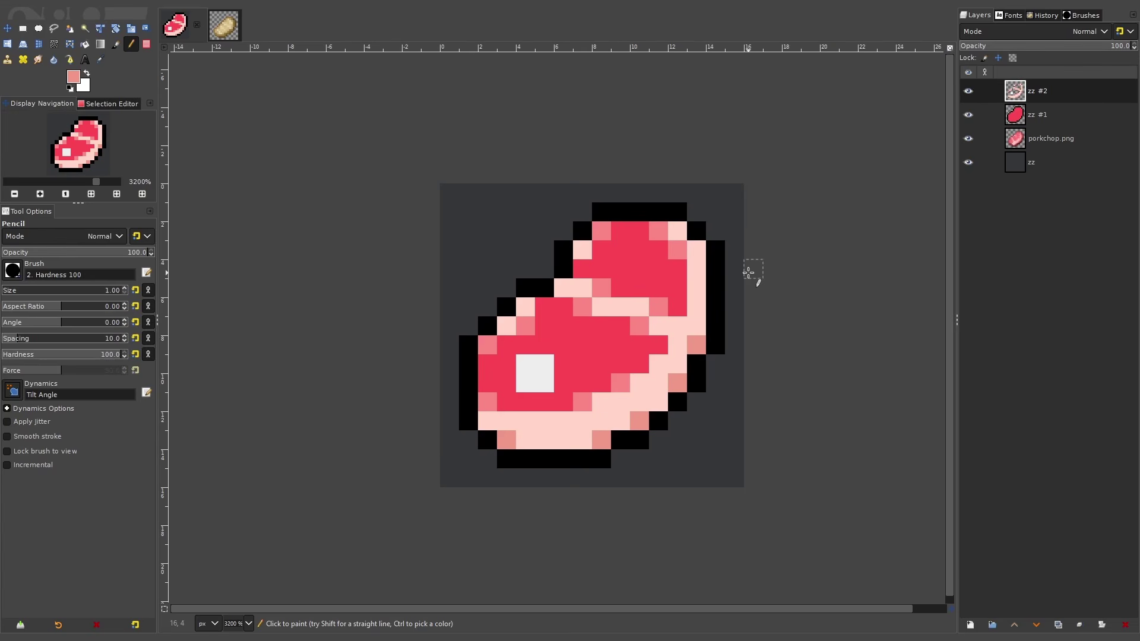
Try a vertical two-pixel salmon shade on the right-hand fat band beside the upper lobe, and undo it.
{"action": "left_click_drag", "start_coordinate": [696, 288], "coordinate": [697, 270]}
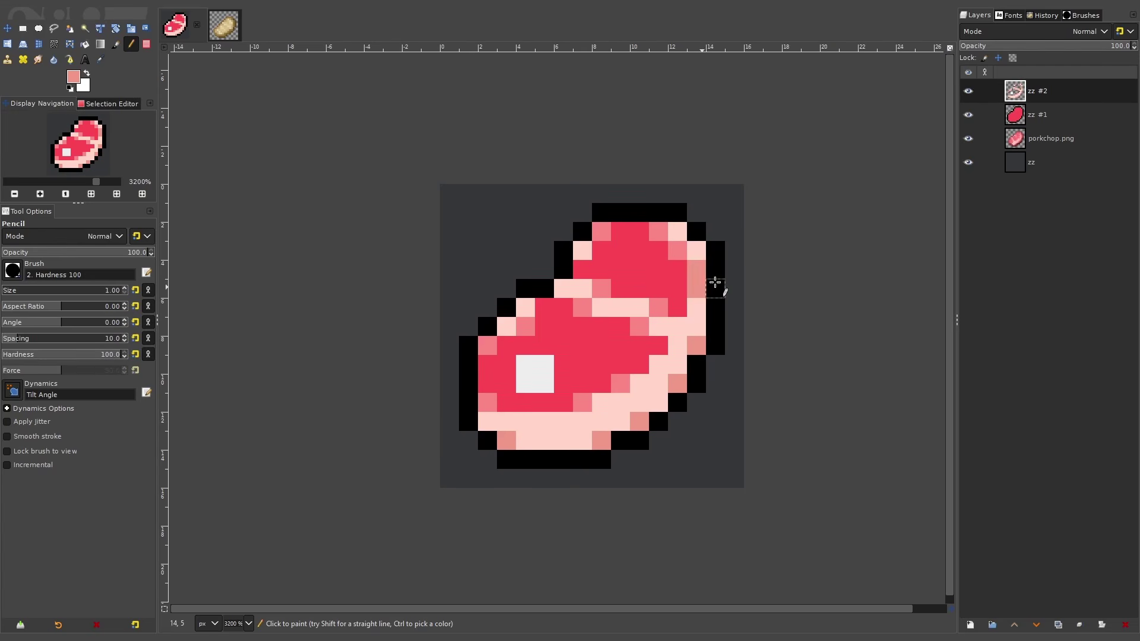
{"action": "scroll", "coordinate": [718, 280], "scroll_direction": "down", "scroll_amount": 3, "text": "ctrl"}
{"action": "scroll", "coordinate": [772, 253], "scroll_direction": "up", "scroll_amount": 3, "text": "ctrl"}
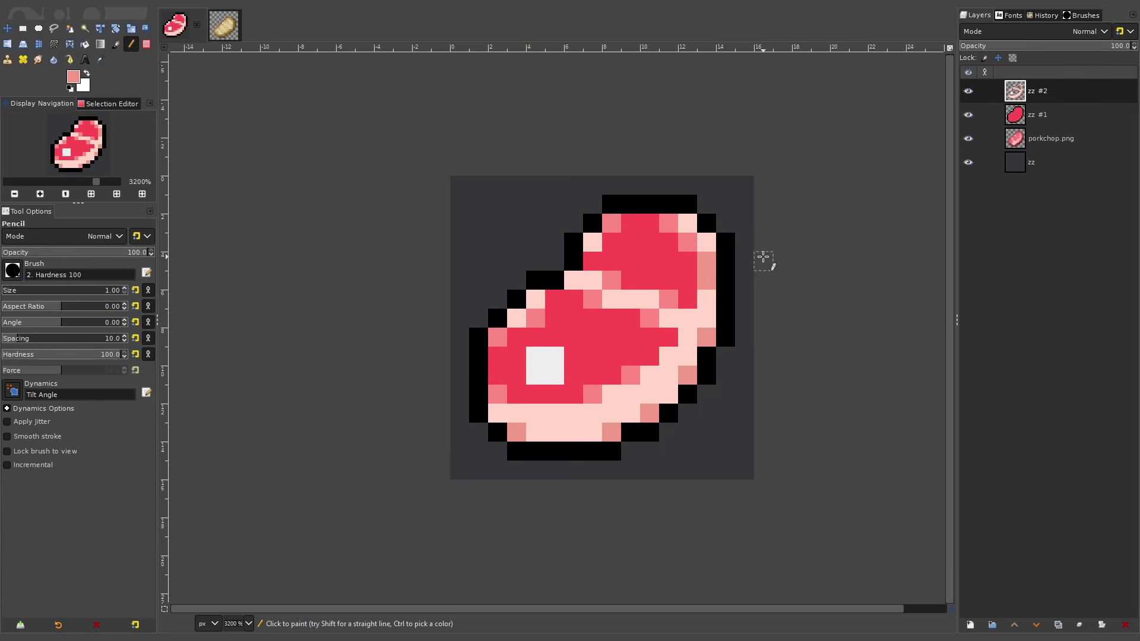
{"action": "key", "text": "ctrl+z"}
{"action": "scroll", "coordinate": [764, 257], "scroll_direction": "down", "scroll_amount": 3, "text": "ctrl"}
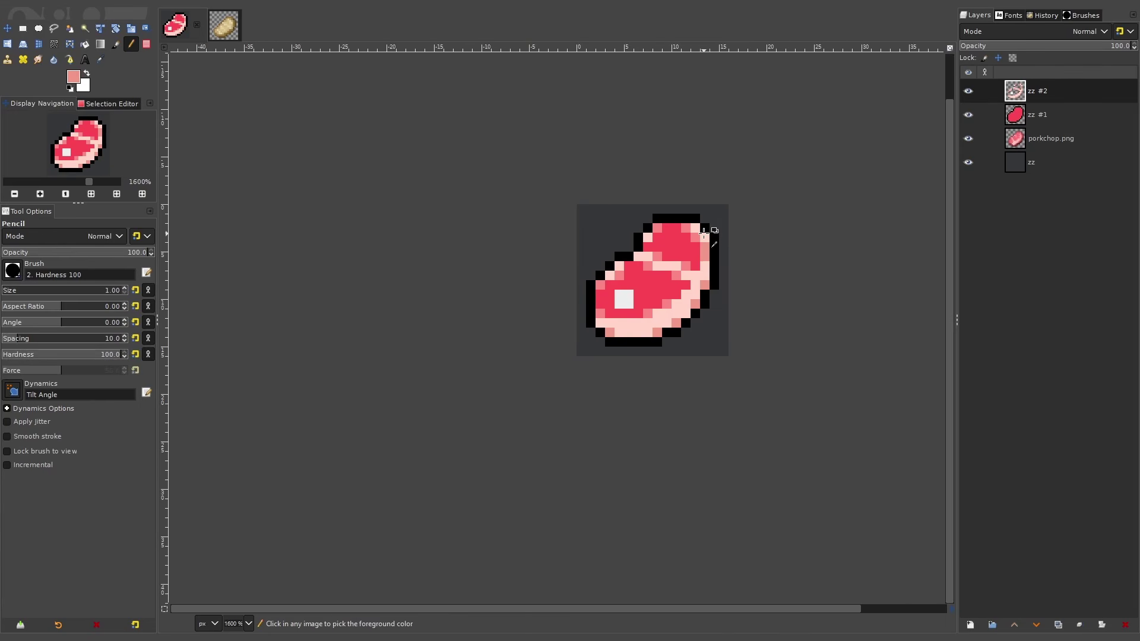
{"action": "scroll", "coordinate": [715, 234], "scroll_direction": "up", "scroll_amount": 3, "text": "ctrl"}
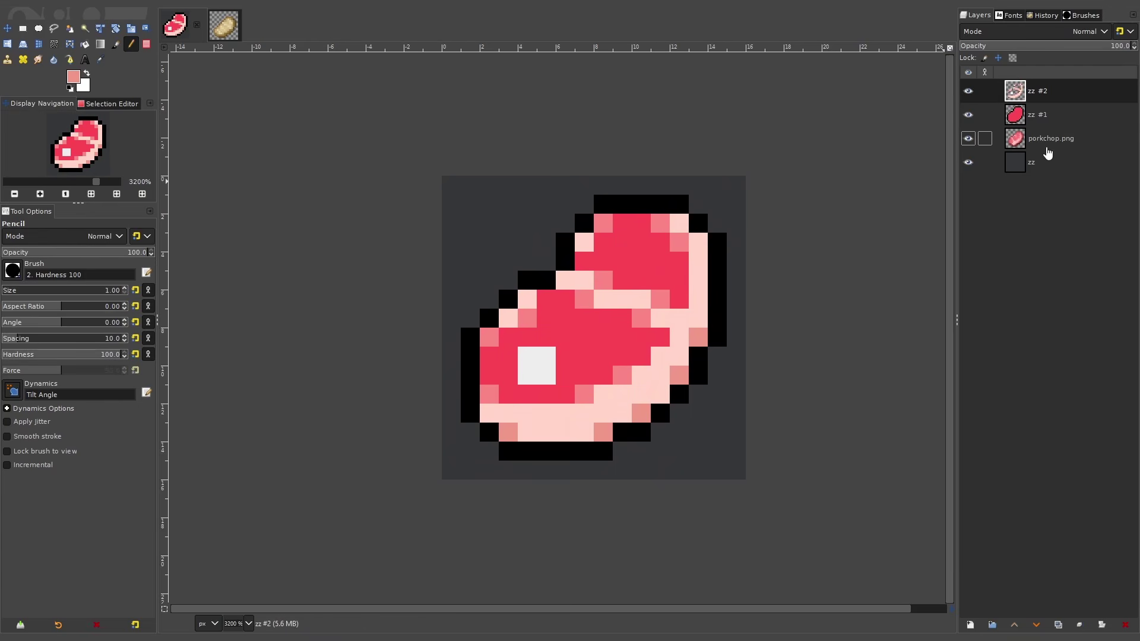
Move the porkchop.png layer to the top of the stack and hide layers zz #1 and zz #2 to view the original texture alone.
{"action": "left_click_drag", "start_coordinate": [1047, 142], "coordinate": [1047, 90]}
{"action": "left_click", "coordinate": [968, 91]}
{"action": "left_click", "coordinate": [969, 91]}
{"action": "left_click", "coordinate": [968, 138]}
{"action": "left_click", "coordinate": [969, 115]}
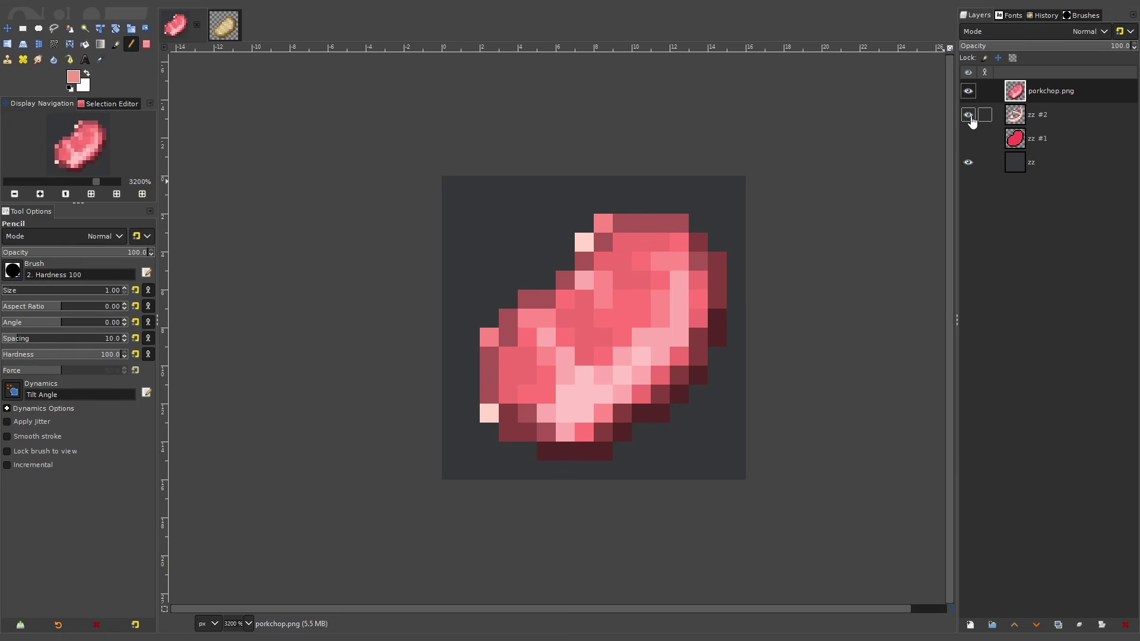
{"action": "scroll", "coordinate": [682, 226], "scroll_direction": "down", "scroll_amount": 5, "text": "ctrl"}
{"action": "scroll", "coordinate": [769, 187], "scroll_direction": "up", "scroll_amount": 5, "text": "ctrl"}
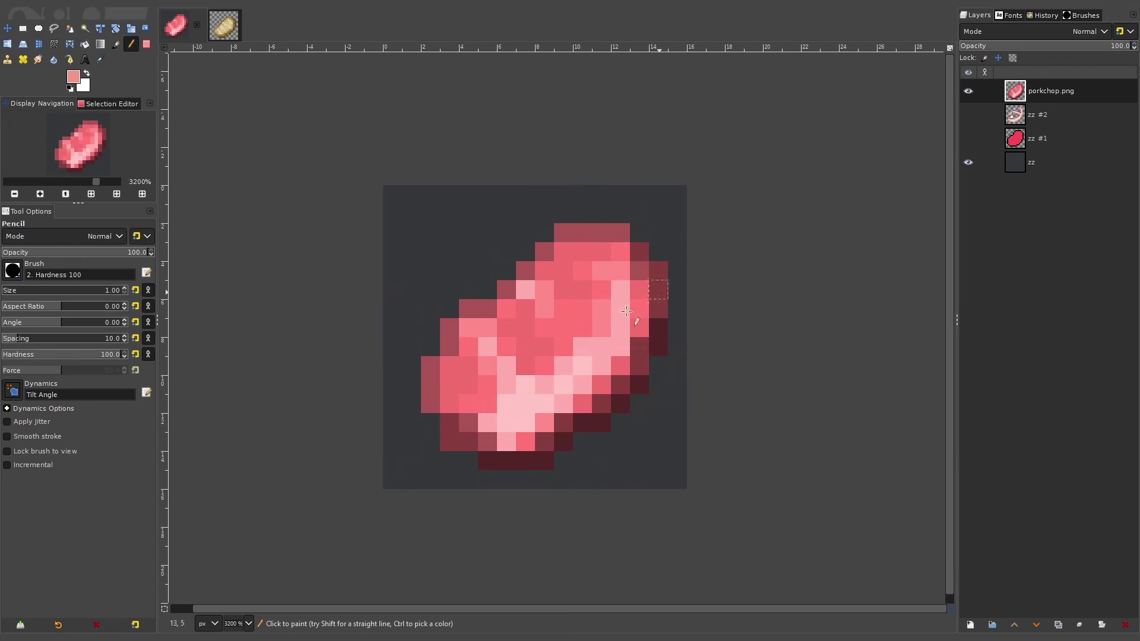
Hide the porkchop.png layer, show zz #2 and zz #1 again, and make zz #2 the active layer.
{"action": "left_click", "coordinate": [968, 91]}
{"action": "left_click", "coordinate": [969, 115]}
{"action": "left_click", "coordinate": [968, 139]}
{"action": "scroll", "coordinate": [610, 284], "scroll_direction": "down", "scroll_amount": 6, "text": "ctrl"}
{"action": "scroll", "coordinate": [610, 284], "scroll_direction": "up", "scroll_amount": 7, "text": "ctrl"}
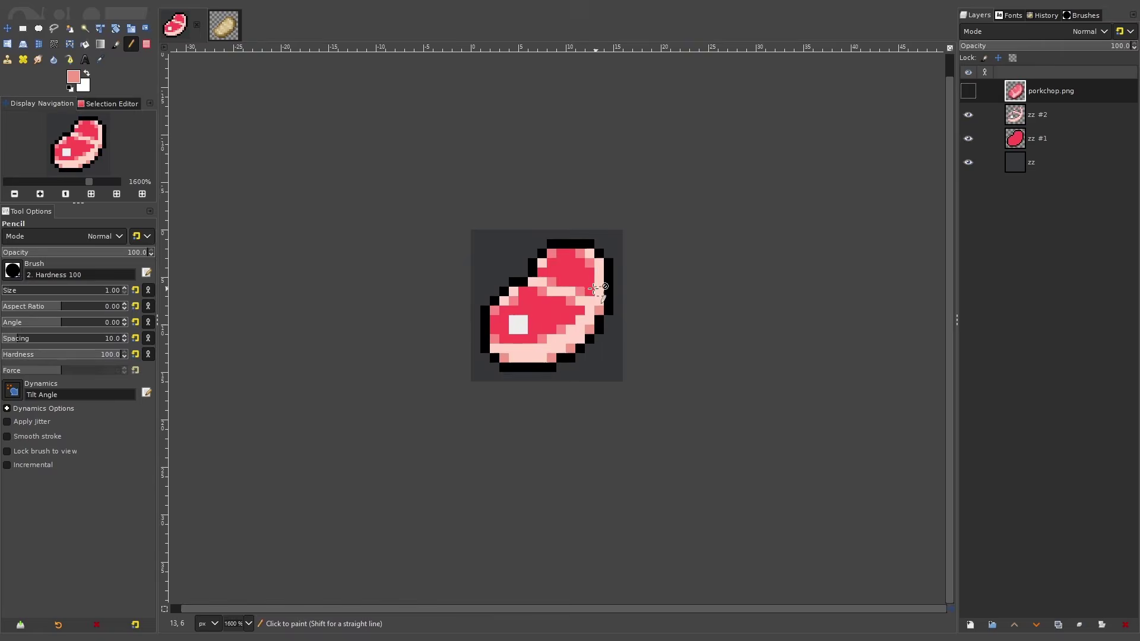
{"action": "left_click", "coordinate": [969, 114]}
{"action": "left_click", "coordinate": [969, 115]}
{"action": "scroll", "coordinate": [438, 395], "scroll_direction": "up", "scroll_amount": 1, "text": "ctrl"}
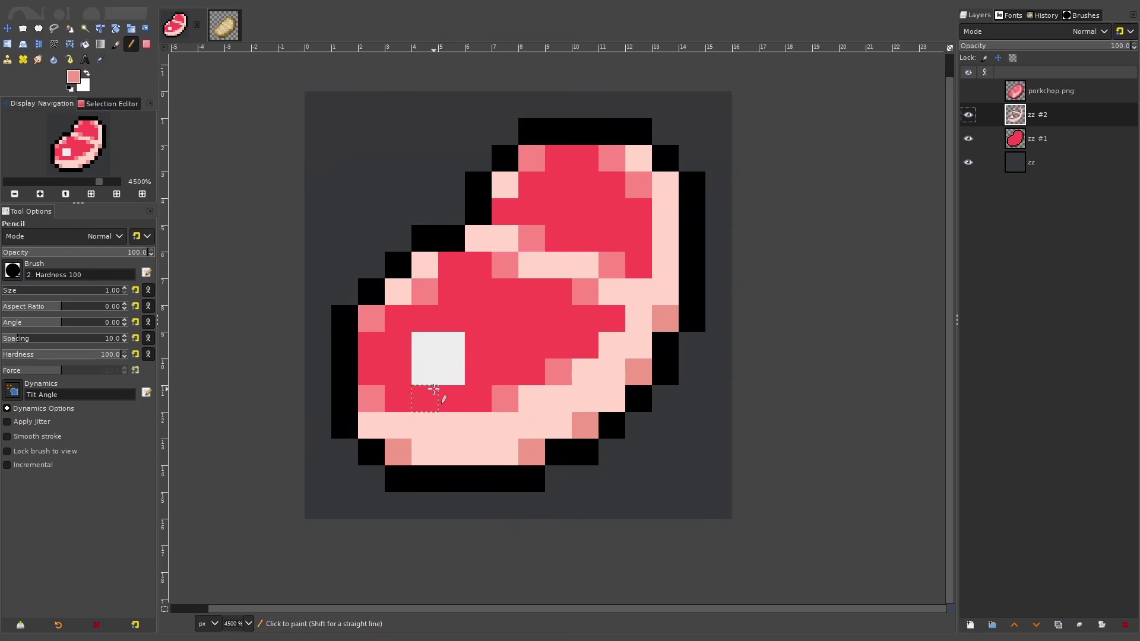
Sample the bone's light grey, brighten it to white and paint the bone's upper-left pixel as a highlight.
{"action": "left_click", "coordinate": [460, 367], "text": "ctrl"}
{"action": "left_click", "coordinate": [74, 82]}
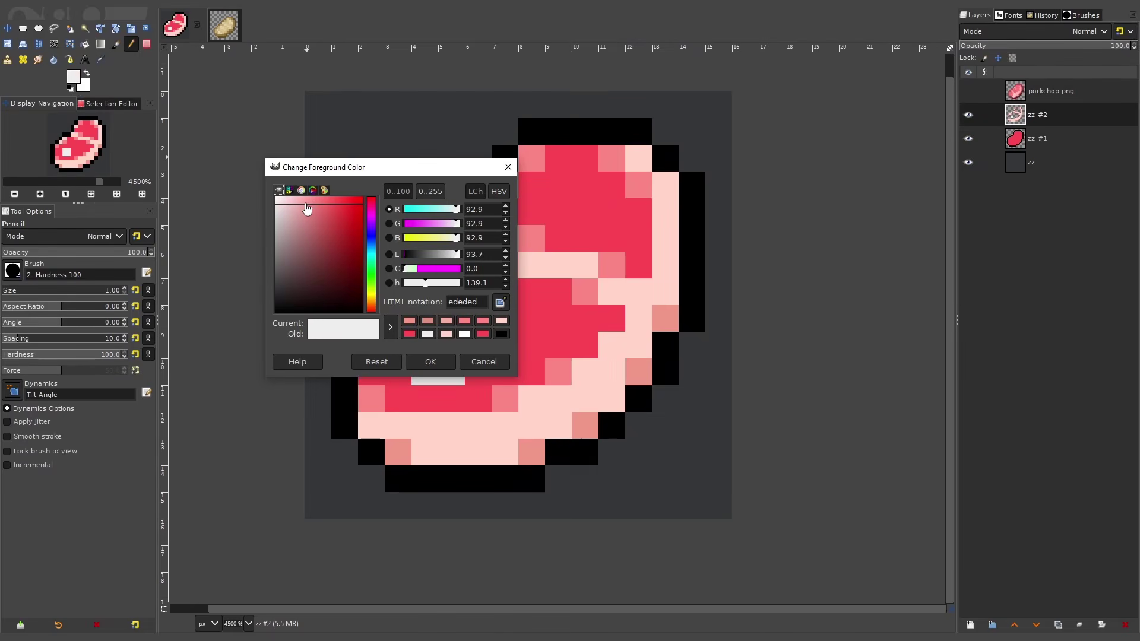
{"action": "left_click", "coordinate": [432, 362]}
{"action": "key", "text": "ctrl+z"}
{"action": "left_click", "coordinate": [426, 344]}
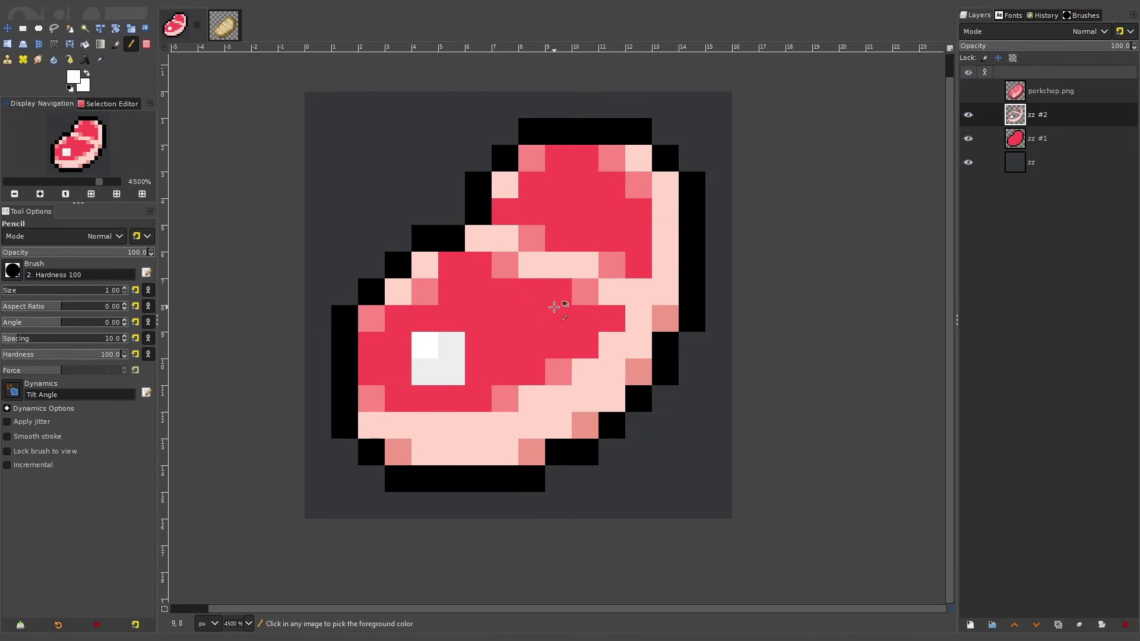
Sample the bone's light grey, darken it to a pinkish grey and paint the bone's lower-left pixel as shading.
{"action": "scroll", "coordinate": [554, 305], "scroll_direction": "down", "scroll_amount": 2, "text": "ctrl"}
{"action": "scroll", "coordinate": [511, 319], "scroll_direction": "up", "scroll_amount": 3, "text": "ctrl"}
{"action": "scroll", "coordinate": [475, 355], "scroll_direction": "down", "scroll_amount": 1, "text": "ctrl"}
{"action": "left_click", "coordinate": [472, 357], "text": "ctrl"}
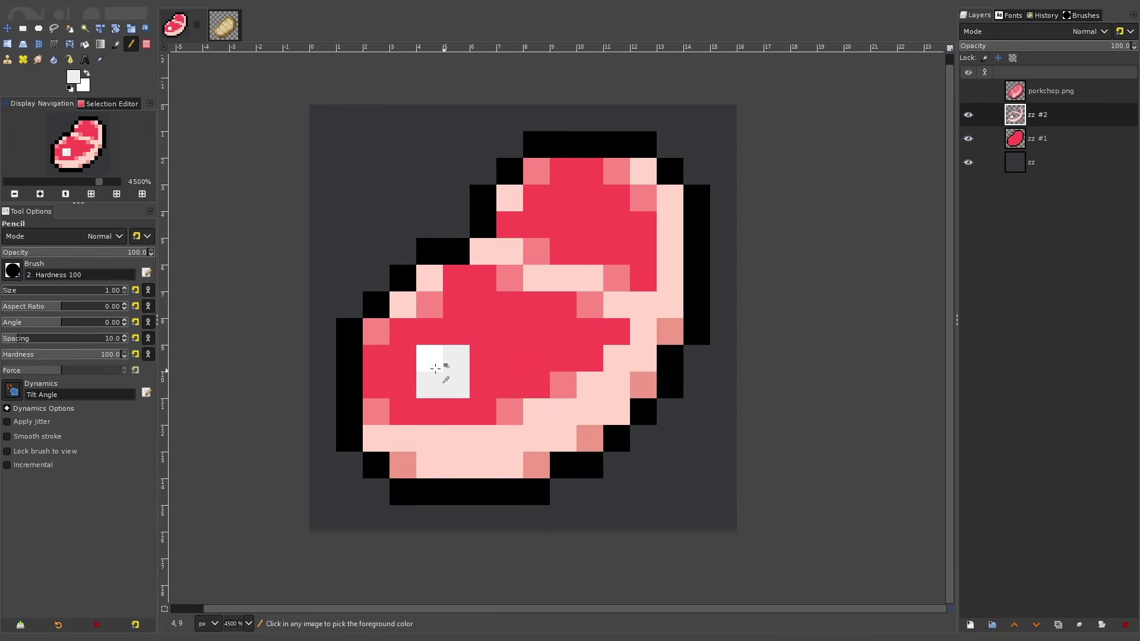
{"action": "left_click", "coordinate": [74, 80]}
{"action": "left_click_drag", "start_coordinate": [294, 221], "coordinate": [280, 218]}
{"action": "left_click", "coordinate": [430, 362]}
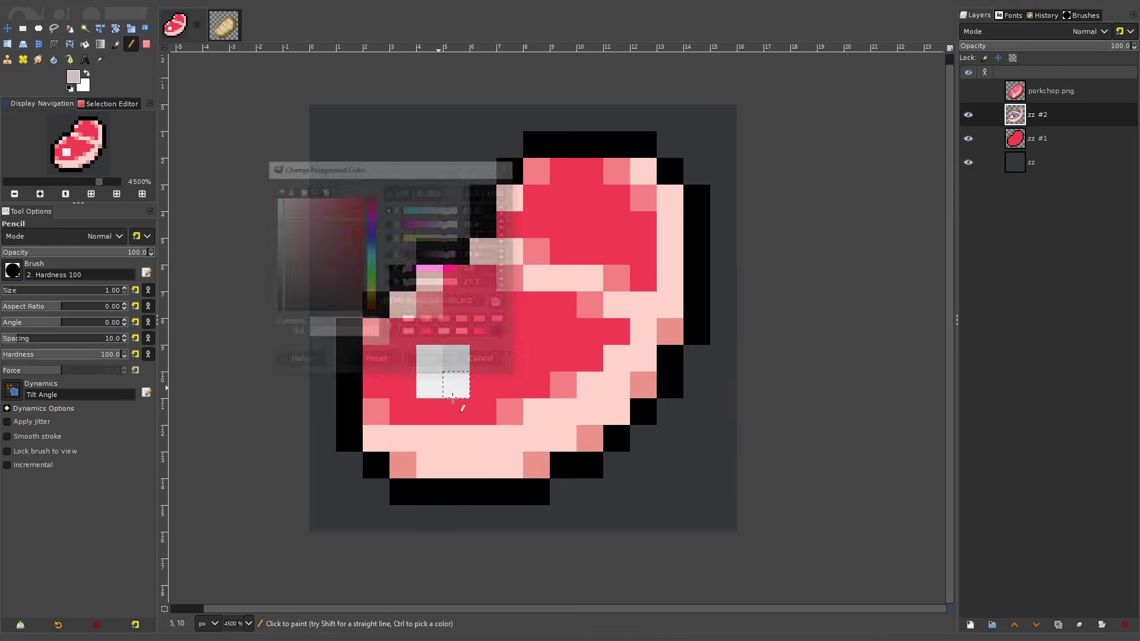
{"action": "left_click", "coordinate": [456, 385]}
{"action": "scroll", "coordinate": [481, 259], "scroll_direction": "down", "scroll_amount": 5, "text": "ctrl"}
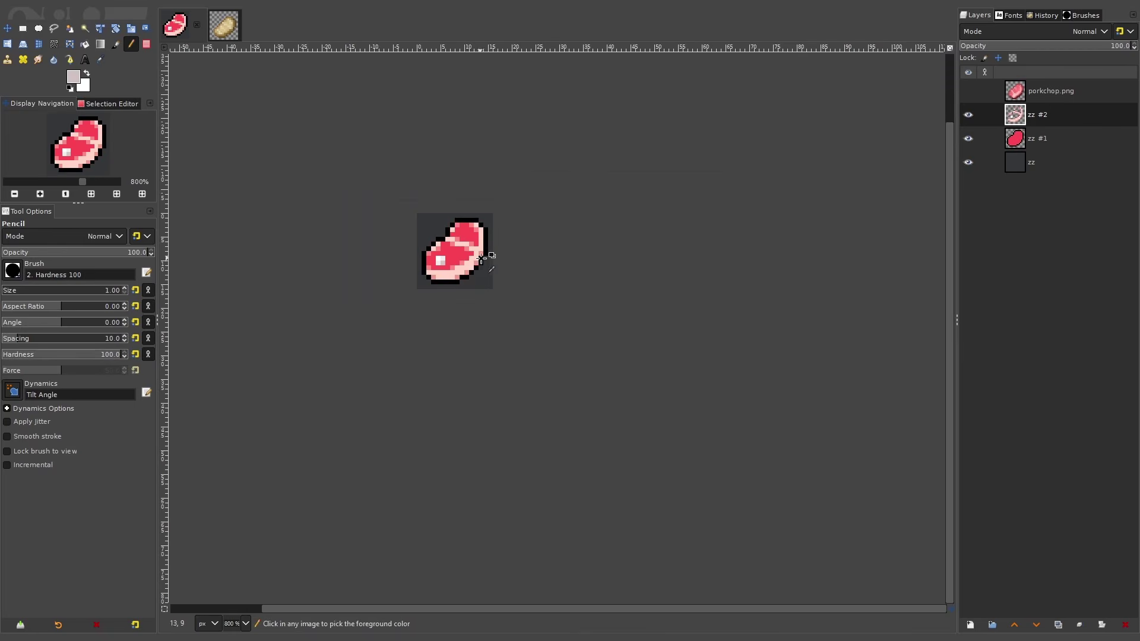
{"action": "scroll", "coordinate": [451, 255], "scroll_direction": "up", "scroll_amount": 5, "text": "ctrl"}
{"action": "scroll", "coordinate": [516, 275], "scroll_direction": "down", "scroll_amount": 6, "text": "ctrl"}
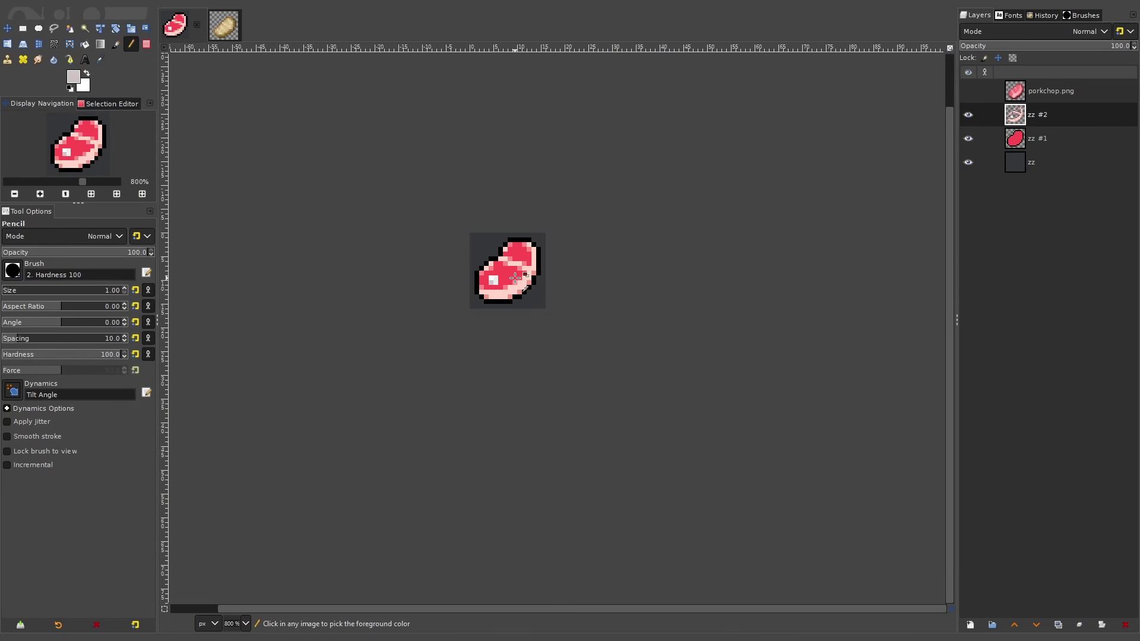
{"action": "scroll", "coordinate": [516, 275], "scroll_direction": "up", "scroll_amount": 6, "text": "ctrl"}
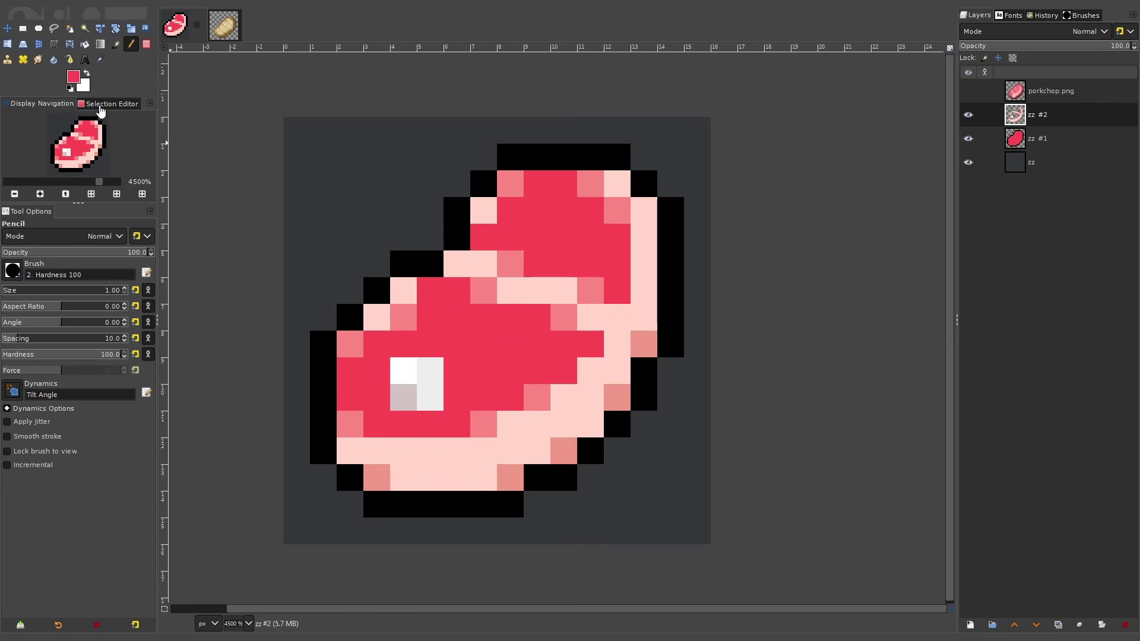
Darken the meat red to a deep crimson and paint two 2 × 2 px patches in the lower meat lobe.
{"action": "left_click", "coordinate": [73, 76]}
{"action": "left_click_drag", "start_coordinate": [345, 206], "coordinate": [344, 220]}
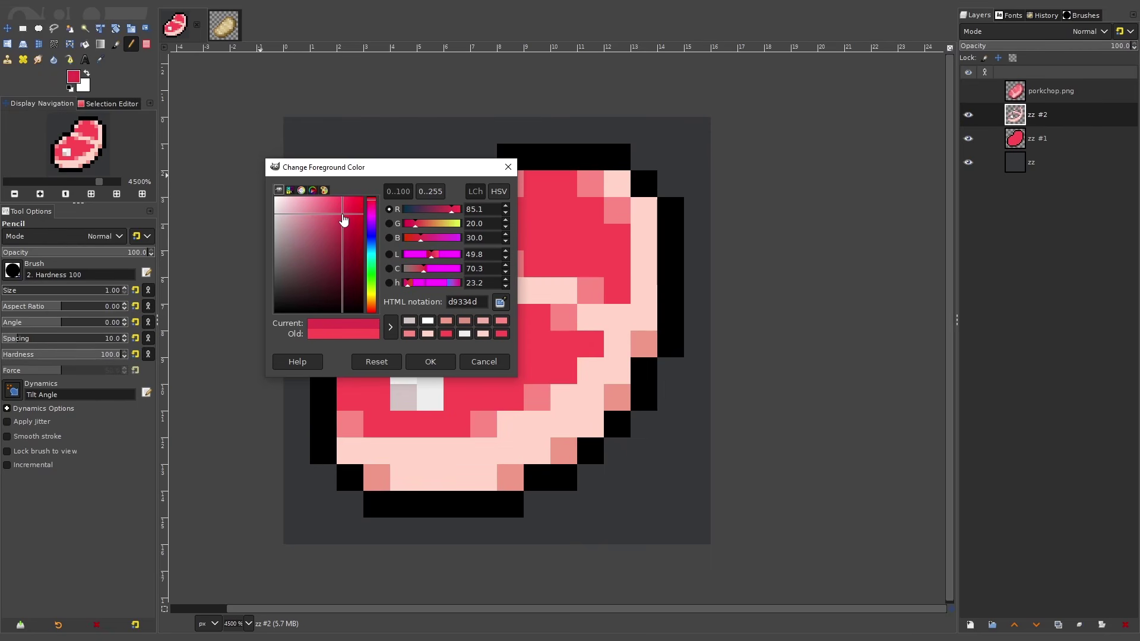
{"action": "left_click", "coordinate": [450, 363]}
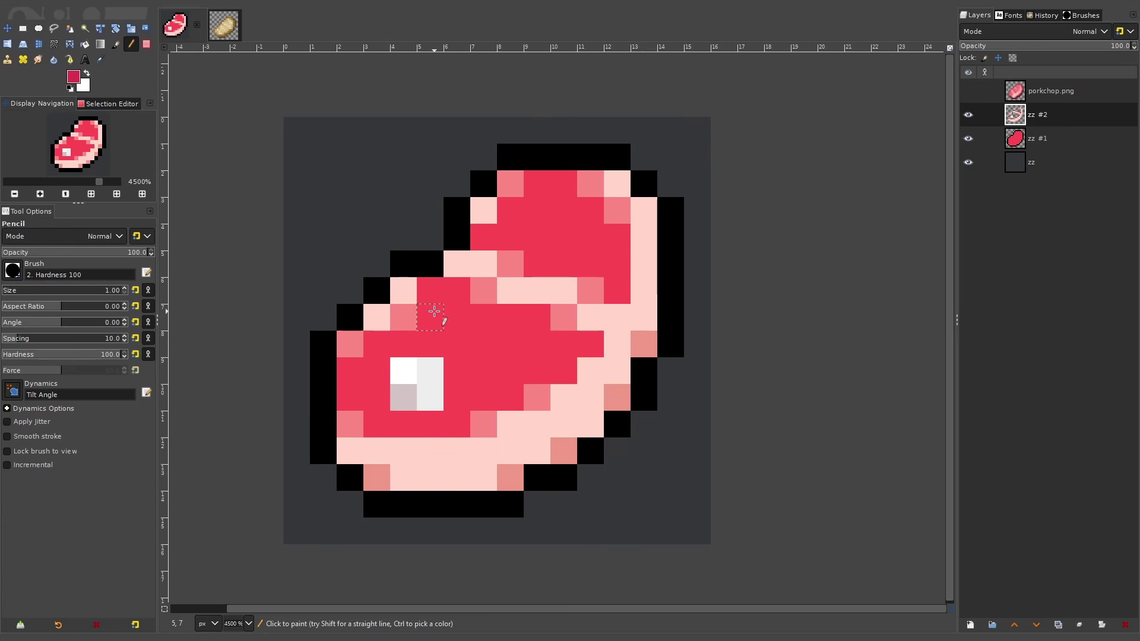
{"action": "mouse_move", "coordinate": [434, 312]}
{"action": "left_mouse_down"}
{"action": "mouse_move", "coordinate": [472, 372]}
{"action": "mouse_move", "coordinate": [475, 355]}
{"action": "mouse_move", "coordinate": [485, 359]}
{"action": "mouse_move", "coordinate": [483, 317]}
{"action": "mouse_move", "coordinate": [551, 356]}
{"action": "mouse_move", "coordinate": [442, 322]}
{"action": "mouse_move", "coordinate": [508, 363]}
{"action": "mouse_move", "coordinate": [504, 353]}
{"action": "mouse_move", "coordinate": [537, 371]}
{"action": "left_mouse_up"}
{"action": "key", "text": "ctrl+z"}
{"action": "key", "text": "ctrl+z"}
{"action": "scroll", "coordinate": [534, 368], "scroll_direction": "down", "scroll_amount": 4}
{"action": "scroll", "coordinate": [530, 296], "scroll_direction": "up", "scroll_amount": 3}
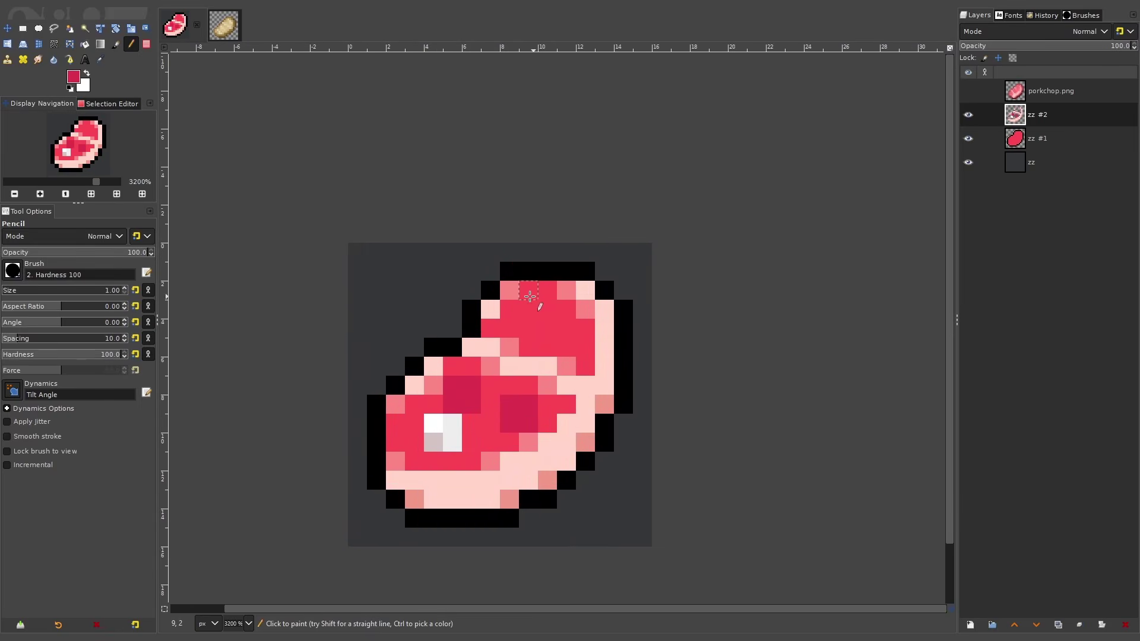
Paint three more 2 × 2 px crimson patches: two in the upper meat lobe and one at the lower lobe's lower-left edge.
{"action": "mouse_move", "coordinate": [520, 307]}
{"action": "left_mouse_down"}
{"action": "mouse_move", "coordinate": [575, 307]}
{"action": "mouse_move", "coordinate": [567, 334]}
{"action": "mouse_move", "coordinate": [588, 348]}
{"action": "left_mouse_up"}
{"action": "scroll", "coordinate": [623, 341], "scroll_direction": "down", "scroll_amount": 5}
{"action": "scroll", "coordinate": [550, 363], "scroll_direction": "up", "scroll_amount": 6}
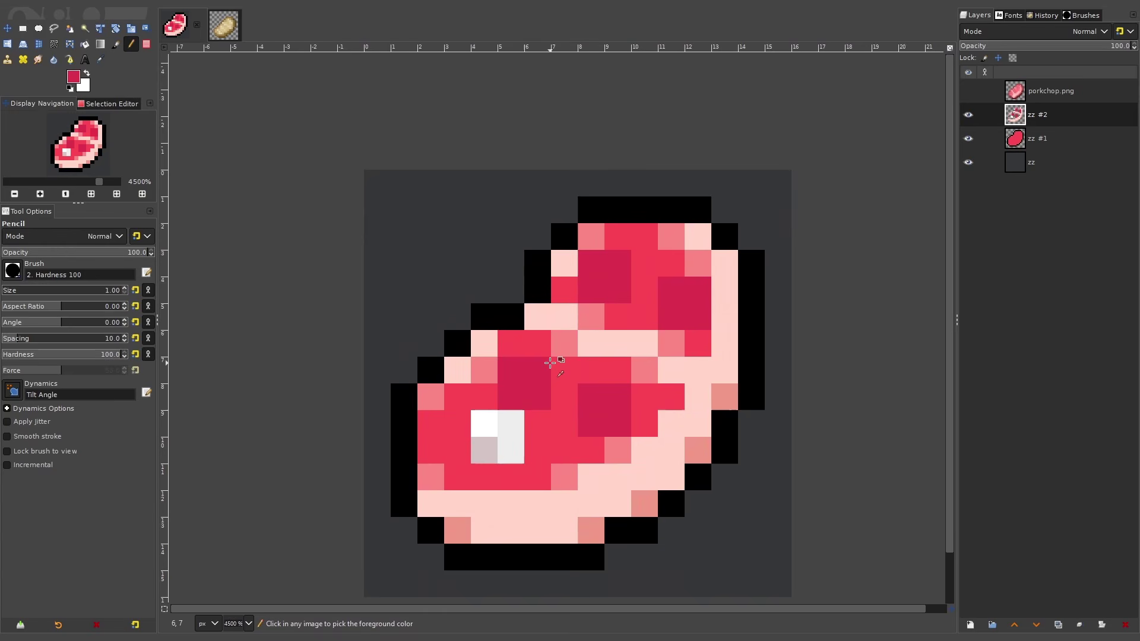
{"action": "left_click_drag", "start_coordinate": [446, 457], "coordinate": [461, 475]}
{"action": "scroll", "coordinate": [570, 432], "scroll_direction": "down", "scroll_amount": 4}
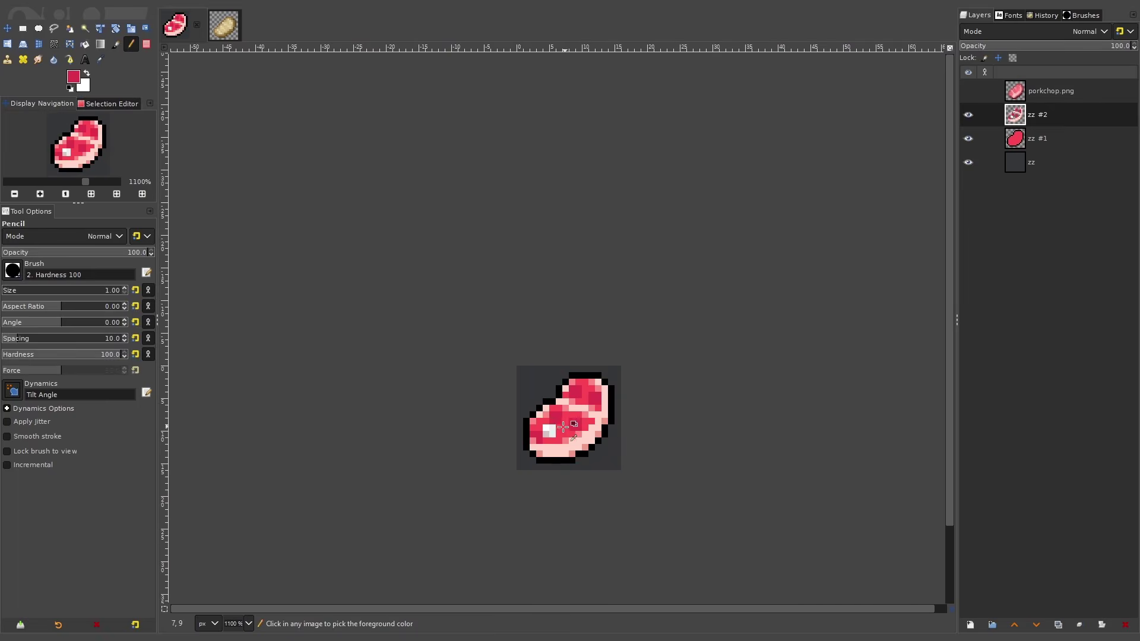
{"action": "scroll", "coordinate": [563, 427], "scroll_direction": "up", "scroll_amount": 4}
{"action": "scroll", "coordinate": [570, 427], "scroll_direction": "down", "scroll_amount": 7}
{"action": "scroll", "coordinate": [594, 427], "scroll_direction": "up", "scroll_amount": 6}
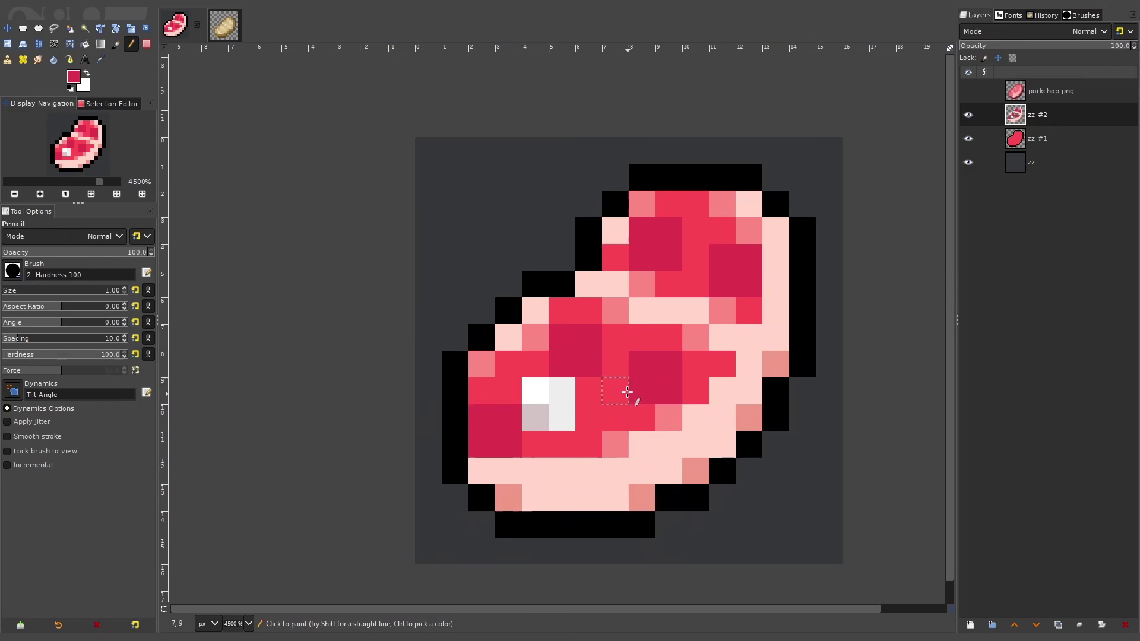
Set the pencil opacity to 42.3 and paint mid-tone crimson pixels around the dark patches in both meat lobes.
{"action": "left_click", "coordinate": [65, 252]}
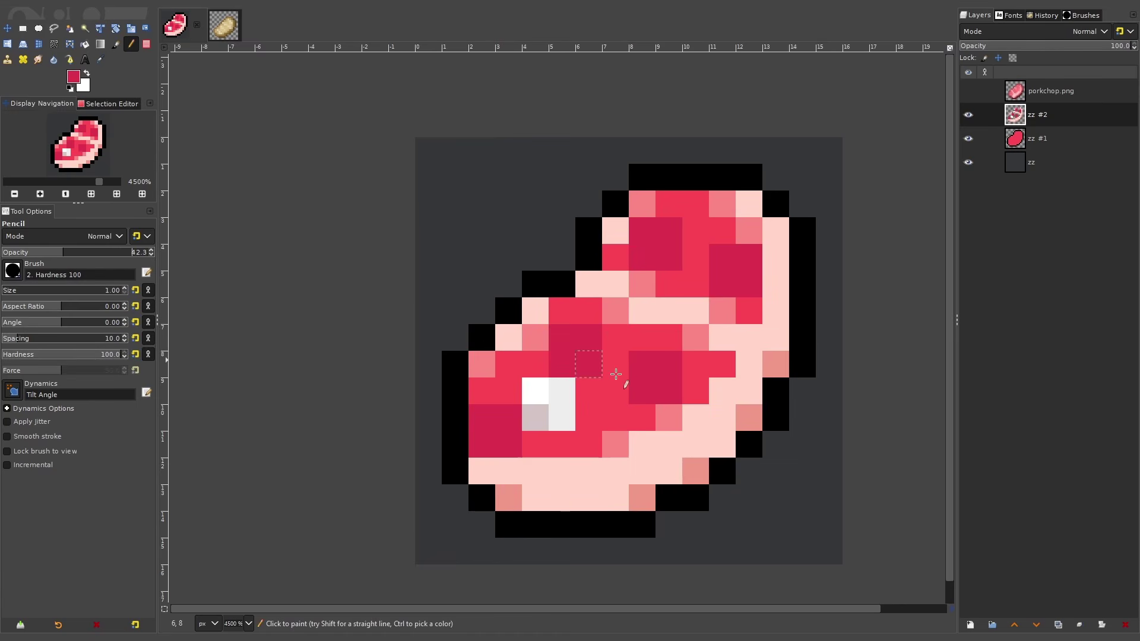
{"action": "left_click", "coordinate": [608, 410]}
{"action": "scroll", "coordinate": [705, 274], "scroll_direction": "down", "scroll_amount": 2}
{"action": "scroll", "coordinate": [677, 344], "scroll_direction": "up", "scroll_amount": 2}
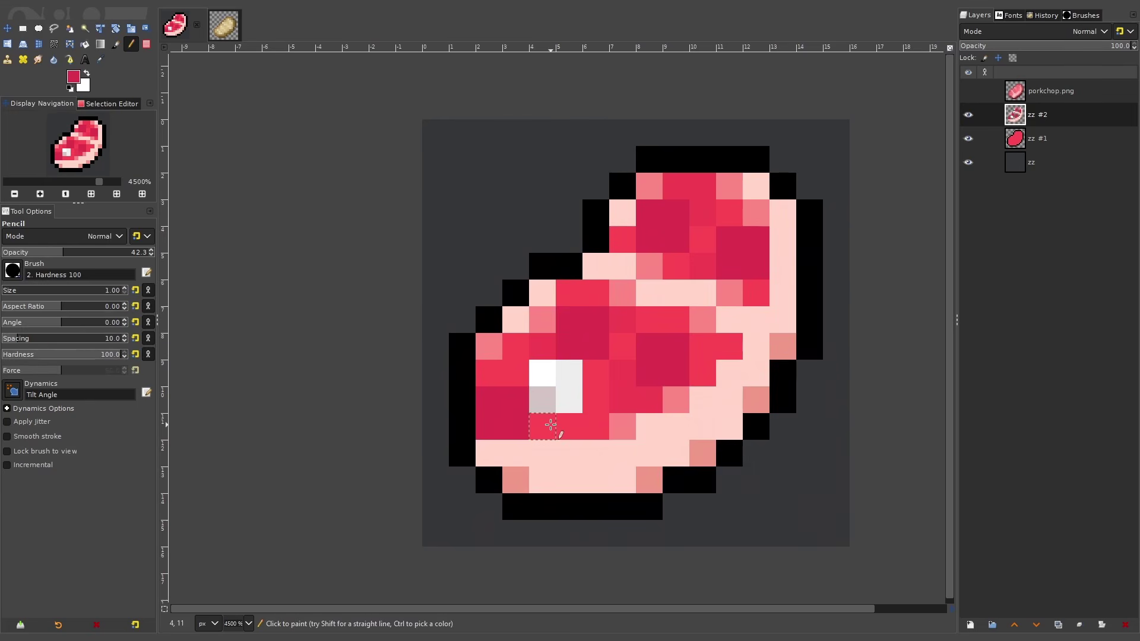
{"action": "scroll", "coordinate": [677, 352], "scroll_direction": "down", "scroll_amount": 3}
{"action": "scroll", "coordinate": [728, 336], "scroll_direction": "up", "scroll_amount": 3}
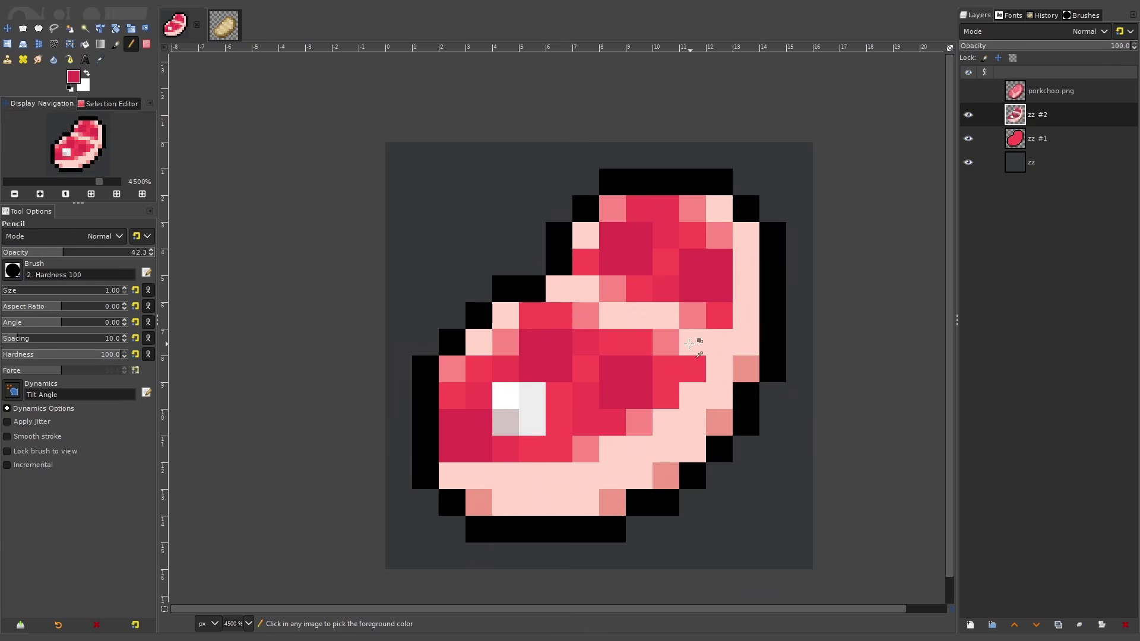
Set the pencil opacity back to 100 and check the shaded meat at several magnifications.
{"action": "type", "text": "100"}
{"action": "scroll", "coordinate": [594, 407], "scroll_direction": "down", "scroll_amount": 5, "text": "ctrl"}
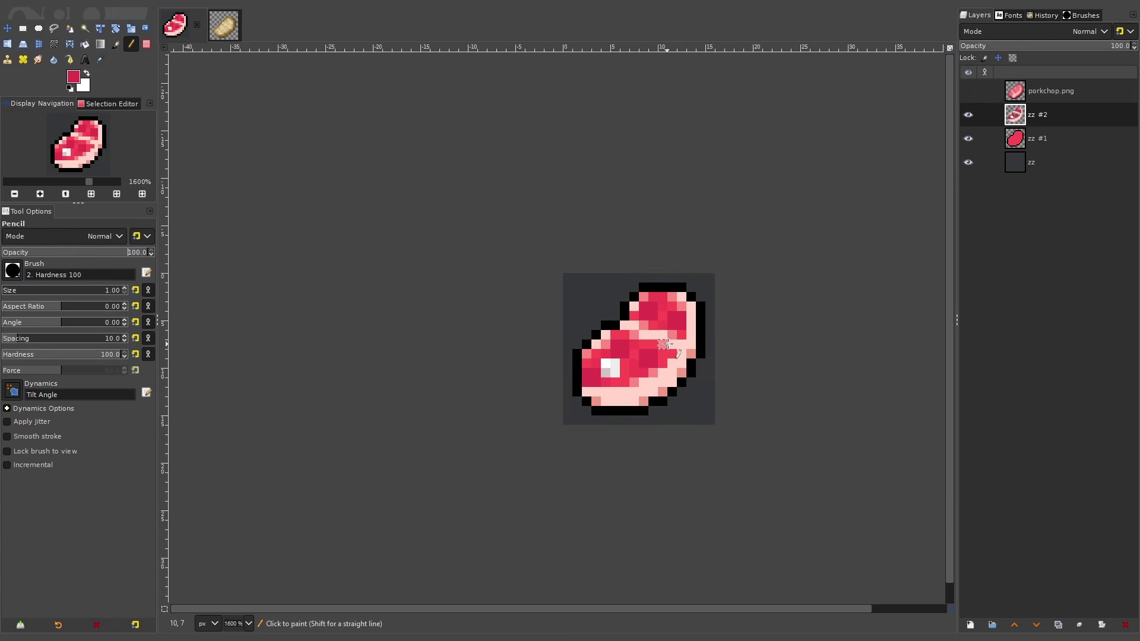
{"action": "scroll", "coordinate": [700, 330], "scroll_direction": "down", "scroll_amount": 1, "text": "ctrl"}
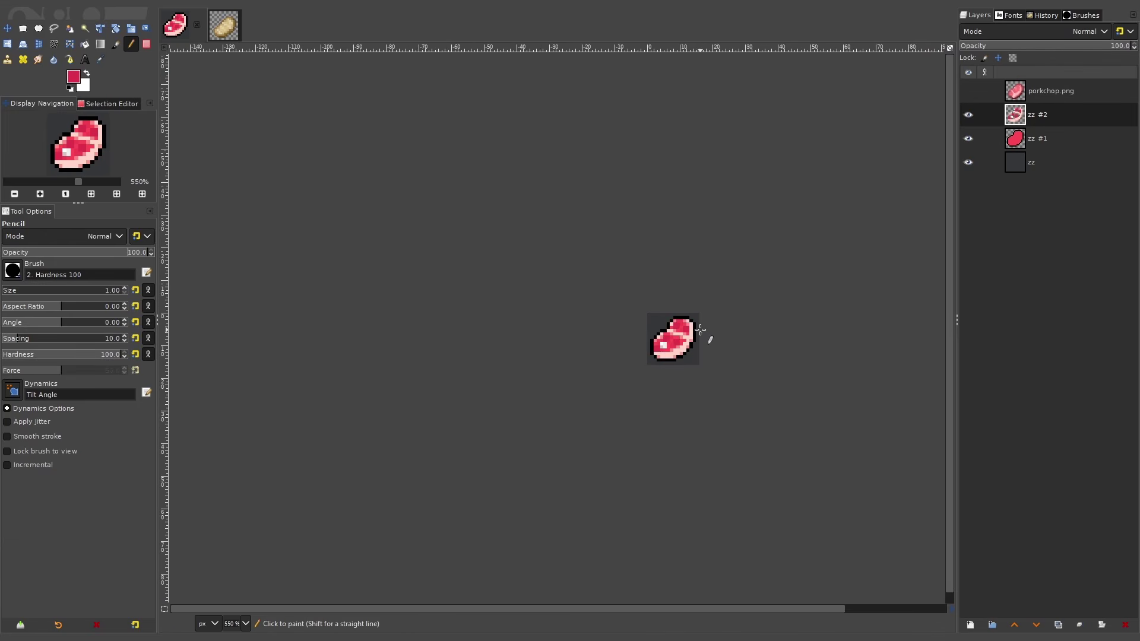
{"action": "scroll", "coordinate": [685, 339], "scroll_direction": "up", "scroll_amount": 5, "text": "ctrl"}
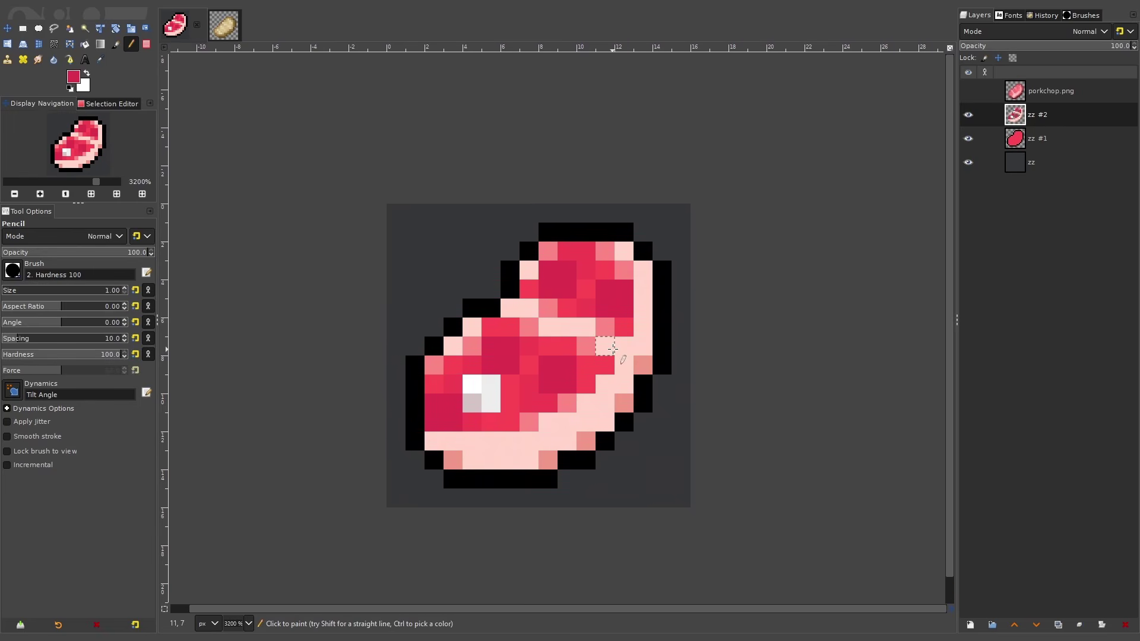
{"action": "scroll", "coordinate": [537, 369], "scroll_direction": "up", "scroll_amount": 1, "text": "ctrl"}
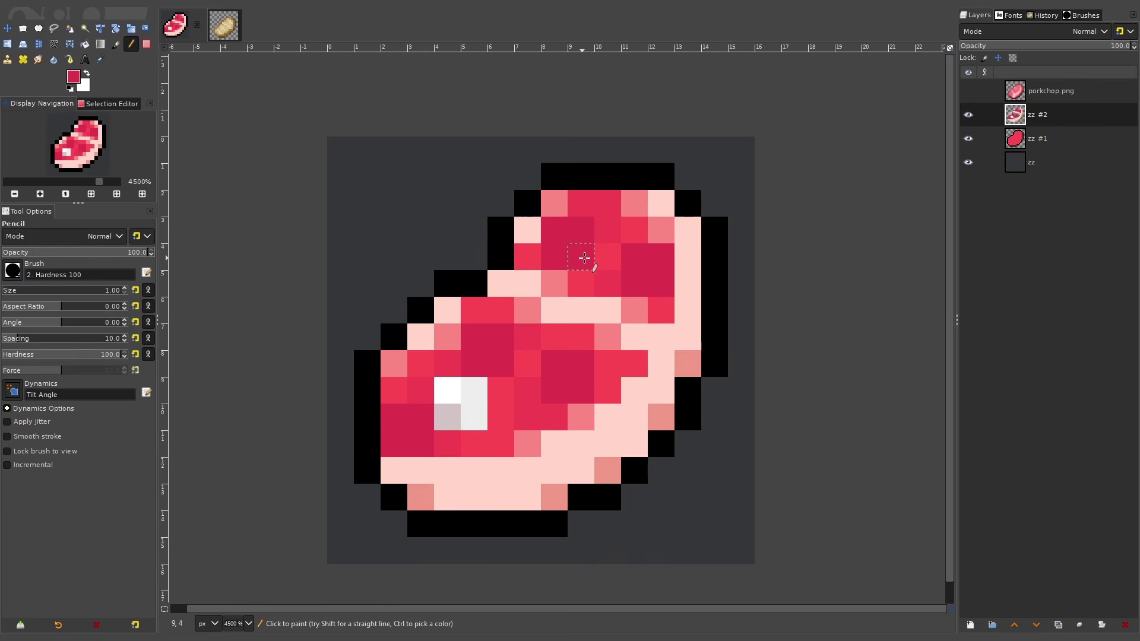
{"action": "scroll", "coordinate": [586, 254], "scroll_direction": "down", "scroll_amount": 1, "text": "ctrl"}
{"action": "scroll", "coordinate": [610, 401], "scroll_direction": "up", "scroll_amount": 1, "text": "ctrl"}
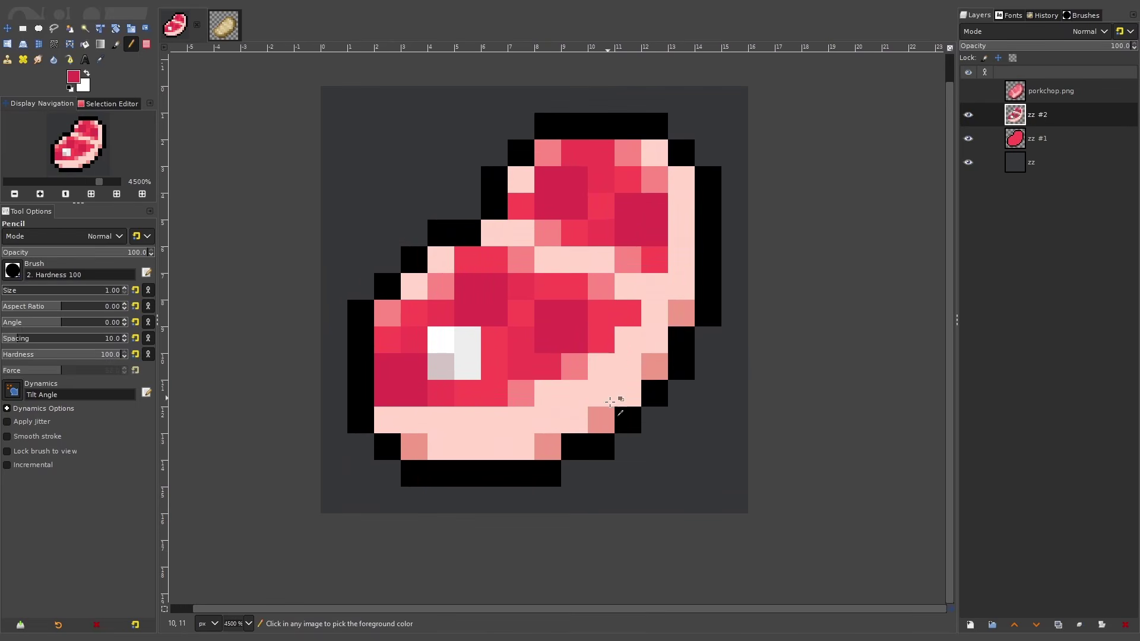
Sample the salmon edge shade, set the pencil opacity to 41.5 and paint a blended pixel in the fat band right of the lower lobe.
{"action": "left_click", "coordinate": [650, 367], "text": "ctrl"}
{"action": "left_click", "coordinate": [657, 280], "text": "ctrl"}
{"action": "left_click", "coordinate": [550, 445], "text": "ctrl"}
{"action": "left_click", "coordinate": [61, 252]}
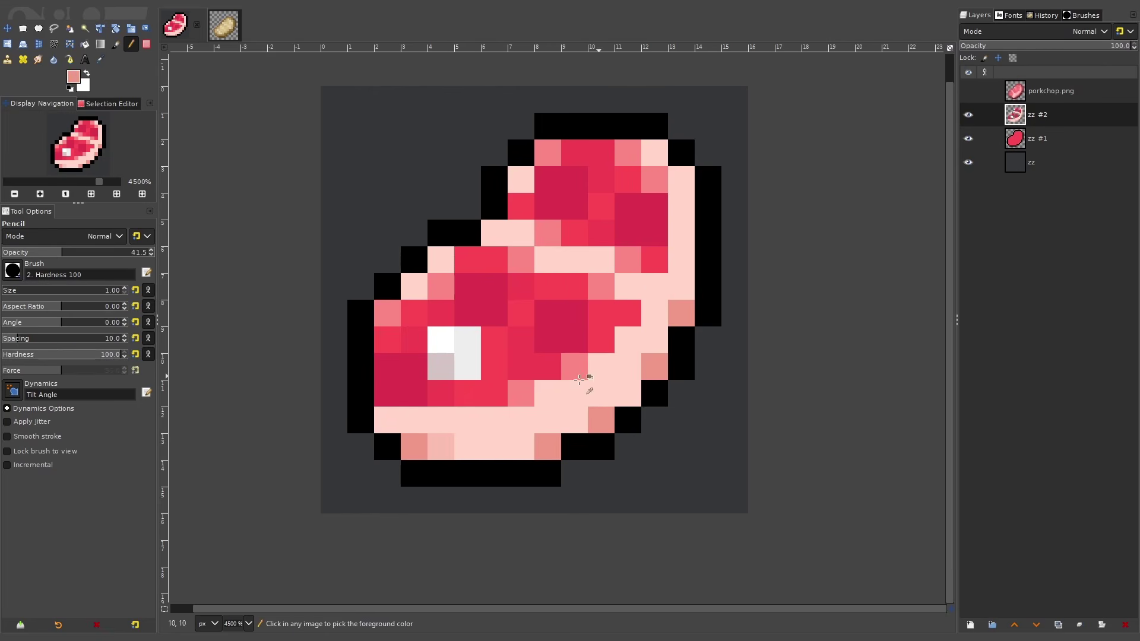
{"action": "left_click", "coordinate": [548, 393]}
{"action": "key", "text": "ctrl+z"}
{"action": "scroll", "coordinate": [711, 357], "scroll_direction": "down", "scroll_amount": 2}
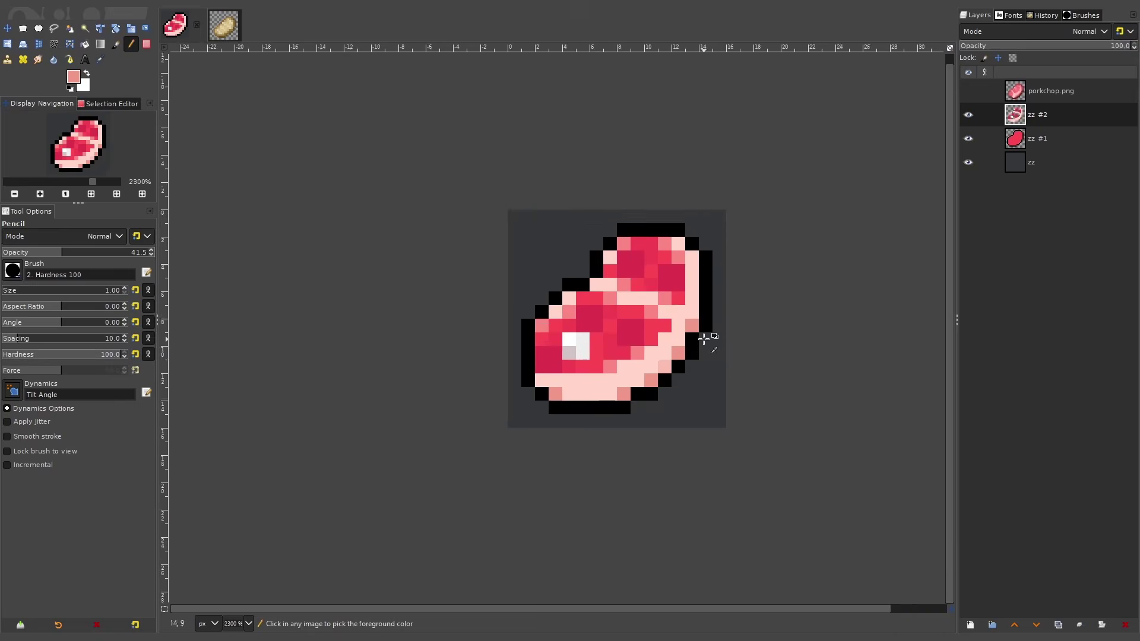
{"action": "scroll", "coordinate": [707, 336], "scroll_direction": "up", "scroll_amount": 1}
{"action": "left_click", "coordinate": [663, 342]}
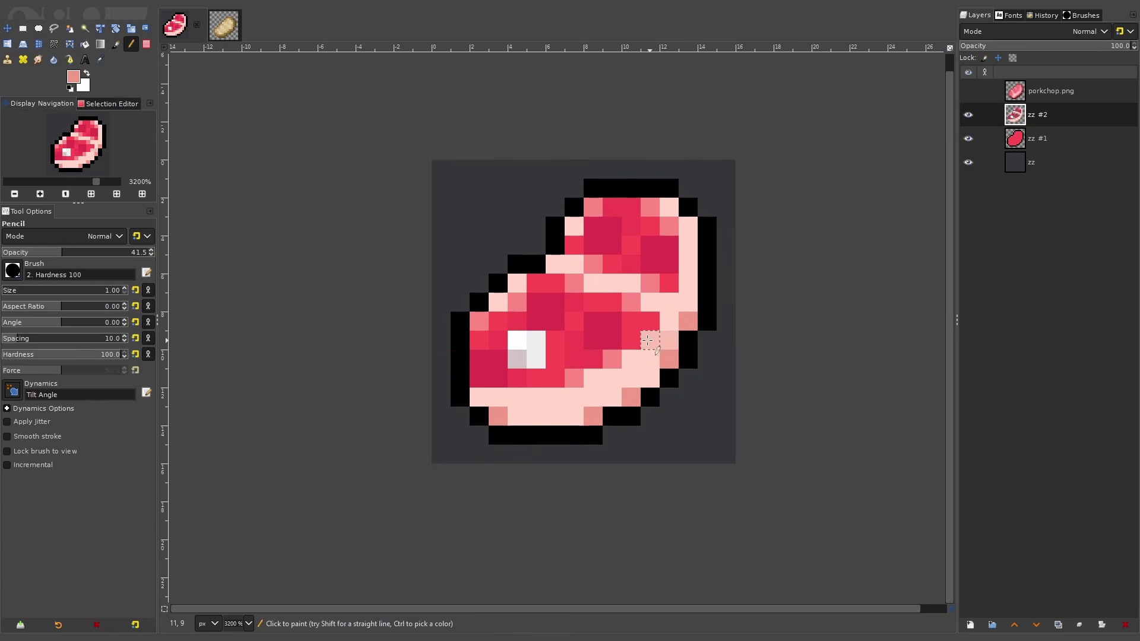
Paint translucent salmon pixels in the fat band below the lower lobe's right half, undoing the stray one.
{"action": "left_click_drag", "start_coordinate": [594, 378], "coordinate": [594, 396]}
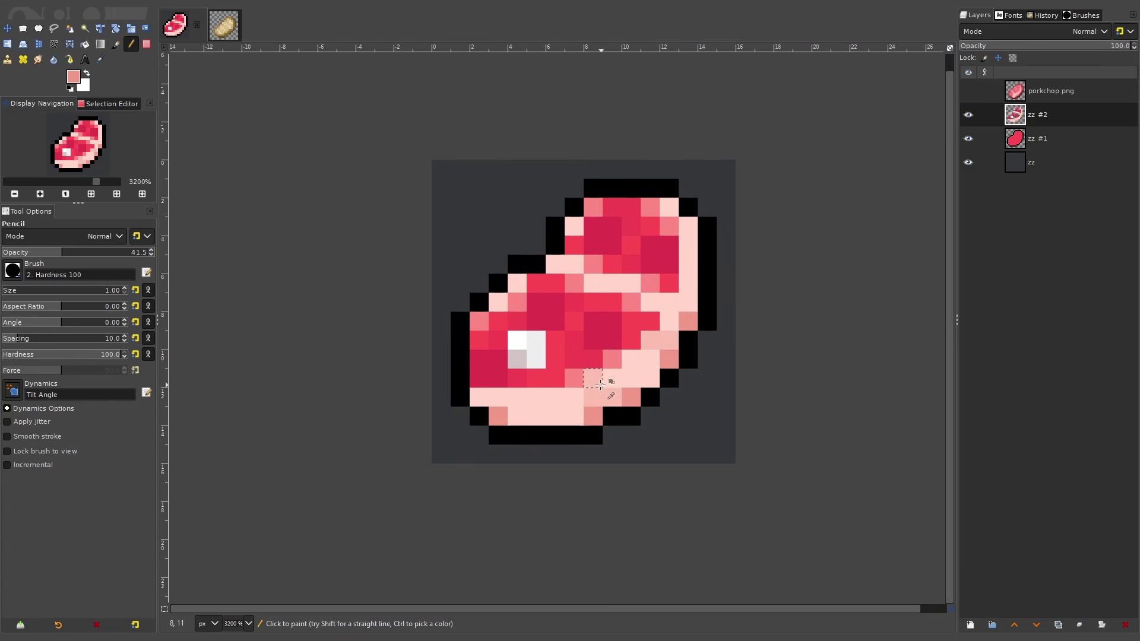
{"action": "key", "text": "ctrl+z"}
{"action": "scroll", "coordinate": [713, 351], "scroll_direction": "down", "scroll_amount": 2}
{"action": "scroll", "coordinate": [715, 333], "scroll_direction": "up", "scroll_amount": 2}
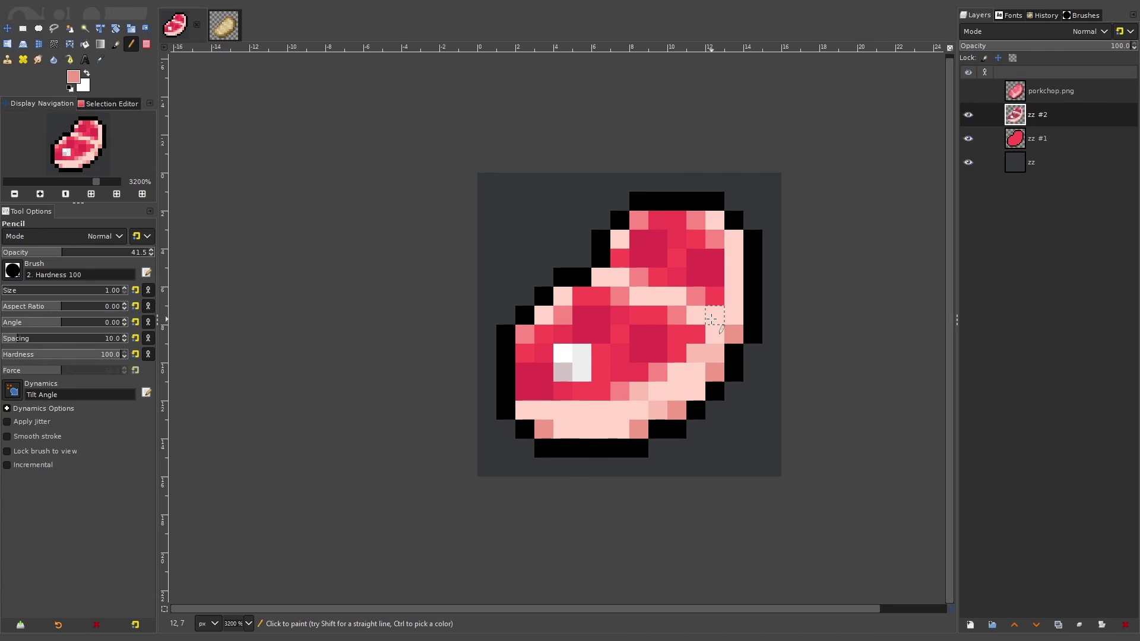
Blend translucent salmon pixels into the fat where the two lobes meet and on the fat band beside the upper lobe.
{"action": "mouse_move", "coordinate": [712, 319]}
{"action": "left_mouse_down"}
{"action": "mouse_move", "coordinate": [772, 298]}
{"action": "mouse_move", "coordinate": [740, 259]}
{"action": "mouse_move", "coordinate": [727, 308]}
{"action": "mouse_move", "coordinate": [693, 315]}
{"action": "left_mouse_up"}
{"action": "key", "text": "ctrl+z"}
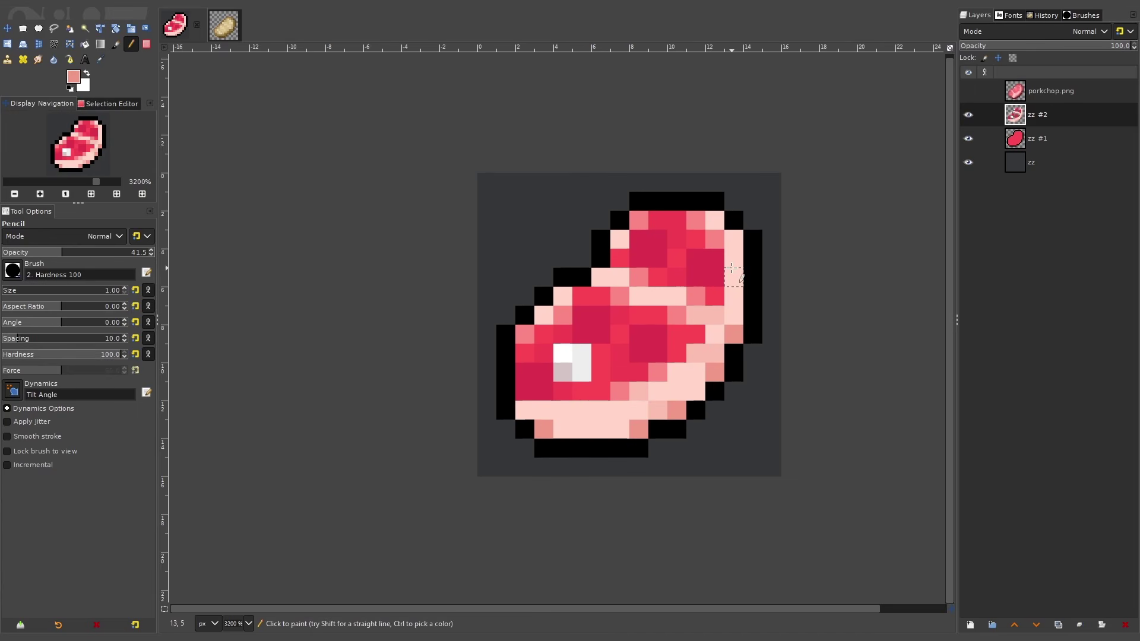
{"action": "scroll", "coordinate": [804, 270], "scroll_direction": "down", "scroll_amount": 2}
{"action": "scroll", "coordinate": [796, 272], "scroll_direction": "up", "scroll_amount": 2}
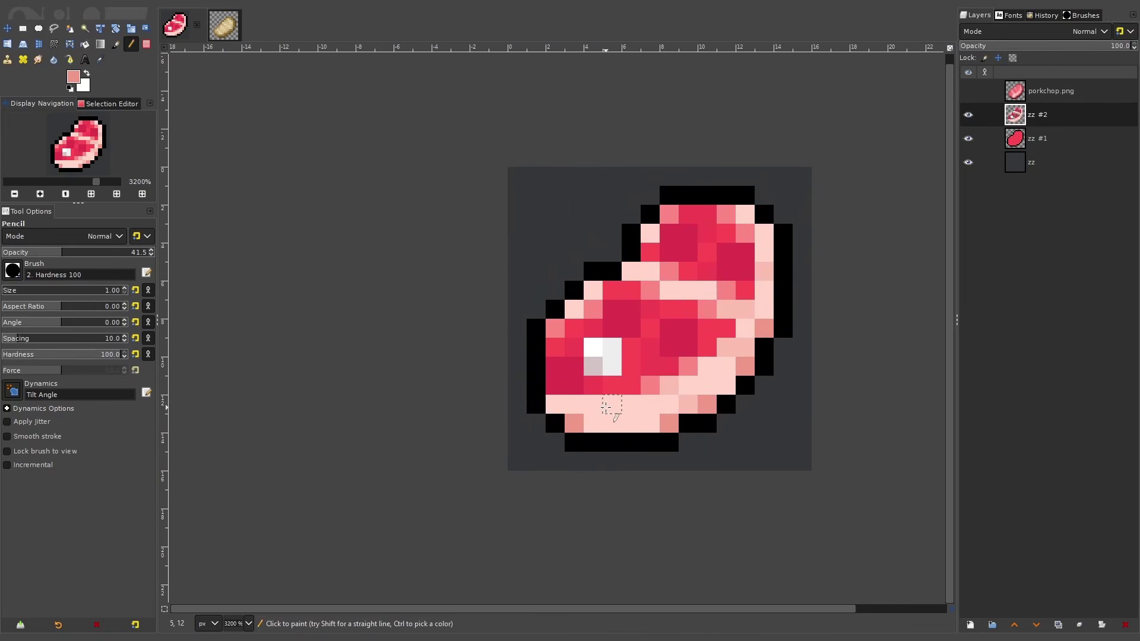
Paint a translucent salmon pixel in the bottom fat band below the bone and check the sprite at smaller sizes.
{"action": "left_click", "coordinate": [605, 408]}
{"action": "scroll", "coordinate": [607, 409], "scroll_direction": "down", "scroll_amount": 2}
{"action": "scroll", "coordinate": [697, 386], "scroll_direction": "up", "scroll_amount": 2}
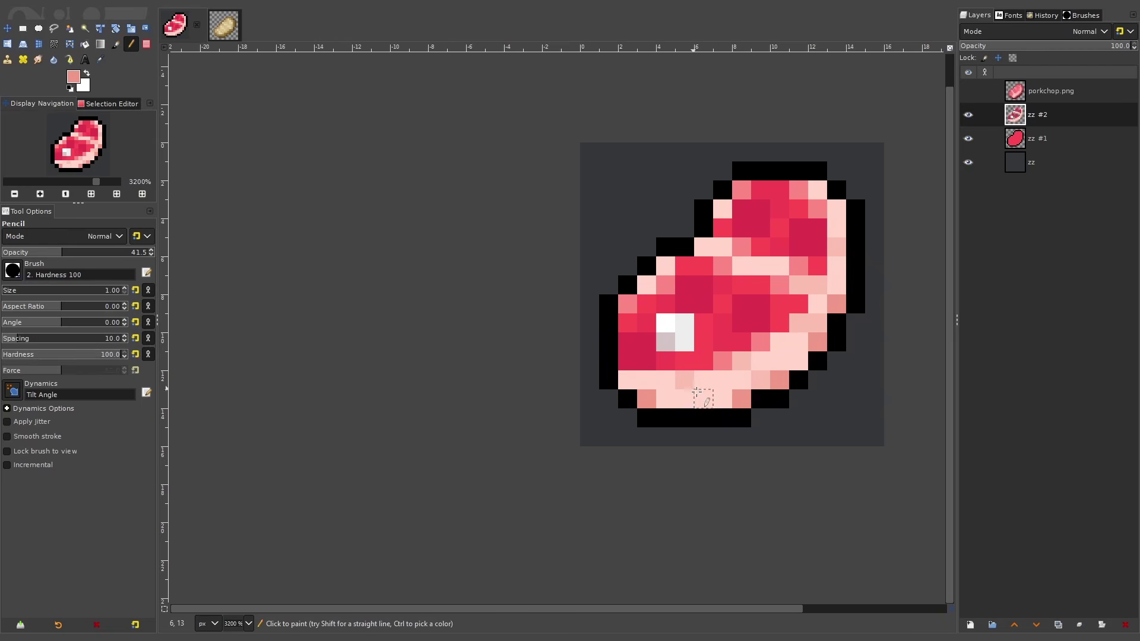
{"action": "scroll", "coordinate": [866, 298], "scroll_direction": "down", "scroll_amount": 3}
{"action": "scroll", "coordinate": [831, 302], "scroll_direction": "right", "scroll_amount": 2}
{"action": "scroll", "coordinate": [746, 321], "scroll_direction": "up", "scroll_amount": 3}
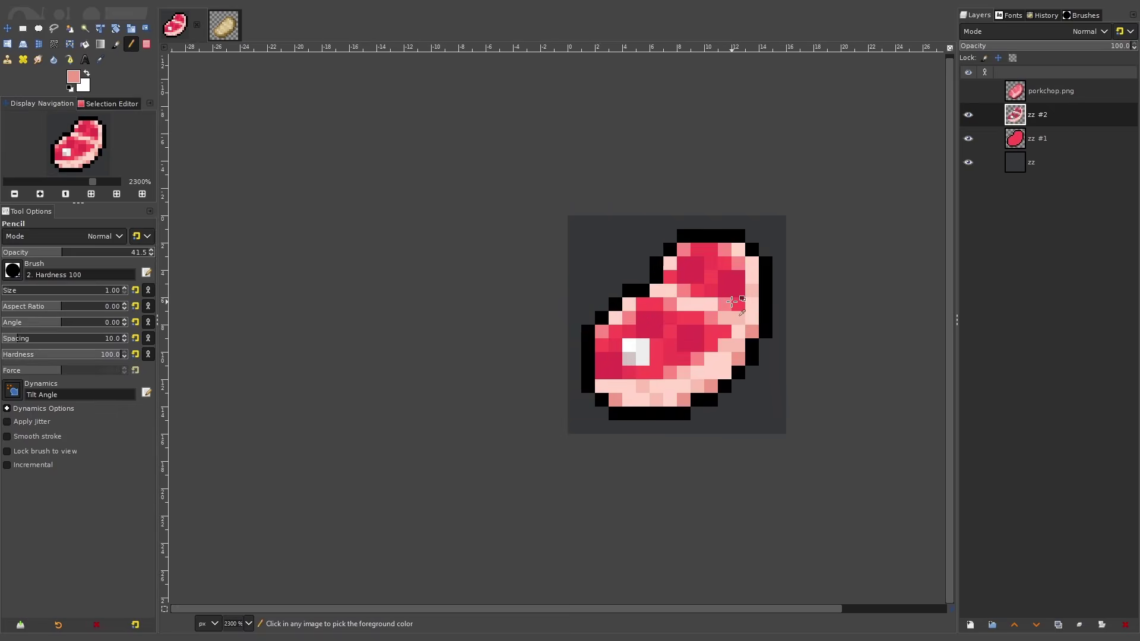
{"action": "scroll", "coordinate": [732, 301], "scroll_direction": "up", "scroll_amount": 1}
{"action": "scroll", "coordinate": [781, 297], "scroll_direction": "down", "scroll_amount": 2}
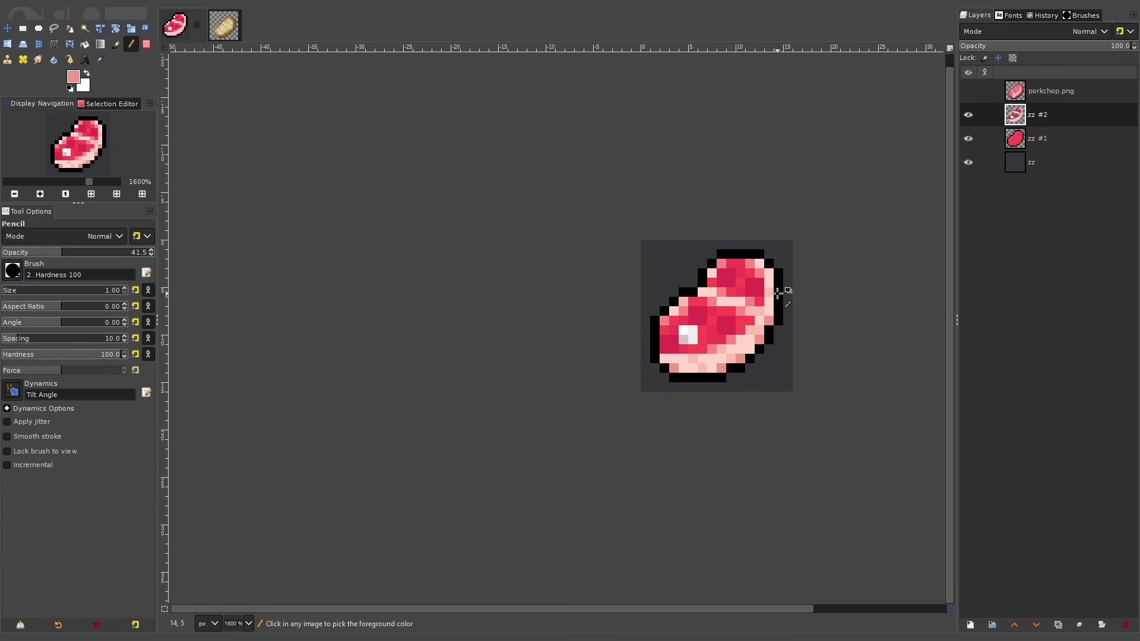
Set the pencil opacity to 100 and sample the dark crimson meat shade from the lower lobe.
{"action": "scroll", "coordinate": [766, 298], "scroll_direction": "up", "scroll_amount": 2}
{"action": "scroll", "coordinate": [808, 265], "scroll_direction": "right", "scroll_amount": 3}
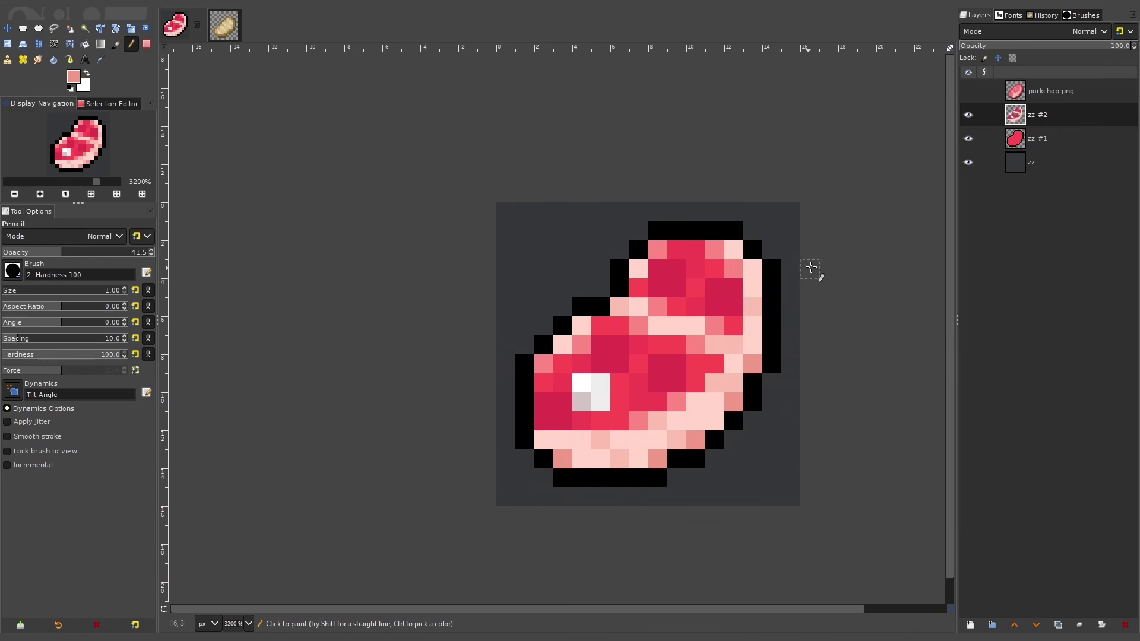
{"action": "scroll", "coordinate": [743, 272], "scroll_direction": "down", "scroll_amount": 1}
{"action": "scroll", "coordinate": [754, 288], "scroll_direction": "up", "scroll_amount": 1}
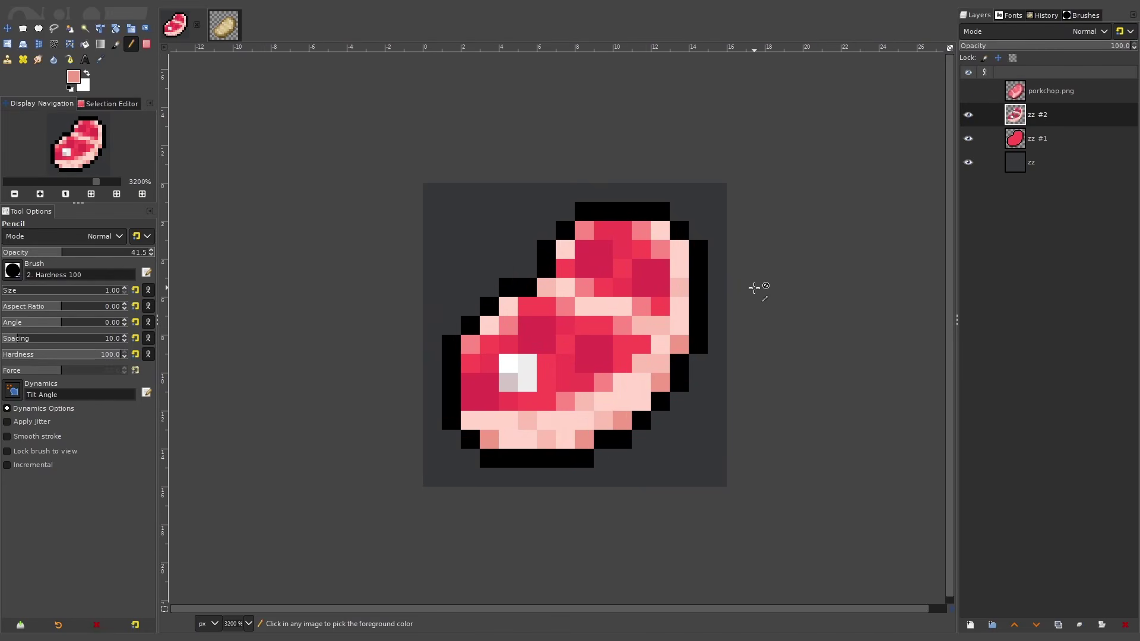
{"action": "scroll", "coordinate": [755, 287], "scroll_direction": "down", "scroll_amount": 5}
{"action": "scroll", "coordinate": [757, 285], "scroll_direction": "up", "scroll_amount": 5}
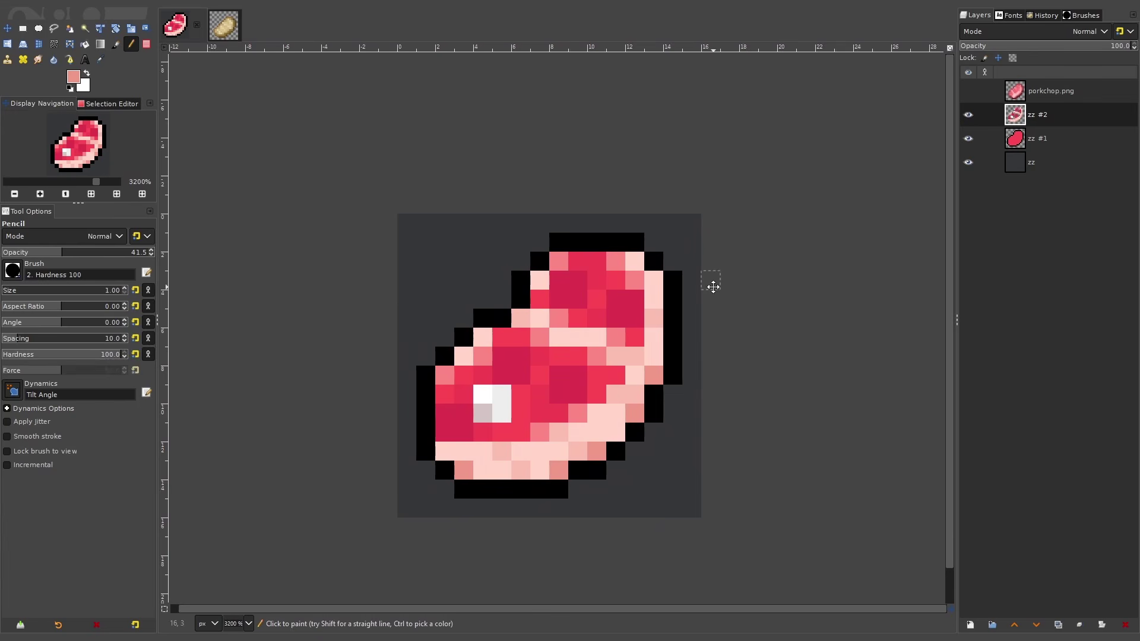
{"action": "left_click_drag", "start_coordinate": [713, 285], "coordinate": [696, 252]}
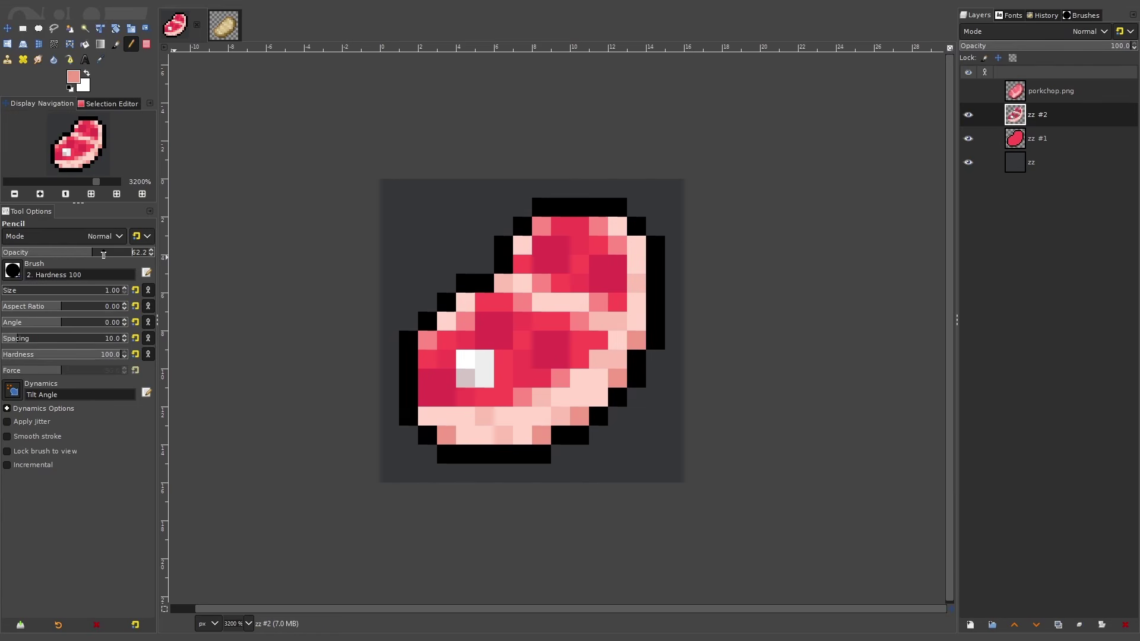
{"action": "left_click_drag", "start_coordinate": [103, 255], "coordinate": [149, 254]}
{"action": "left_click", "coordinate": [551, 356], "text": "ctrl"}
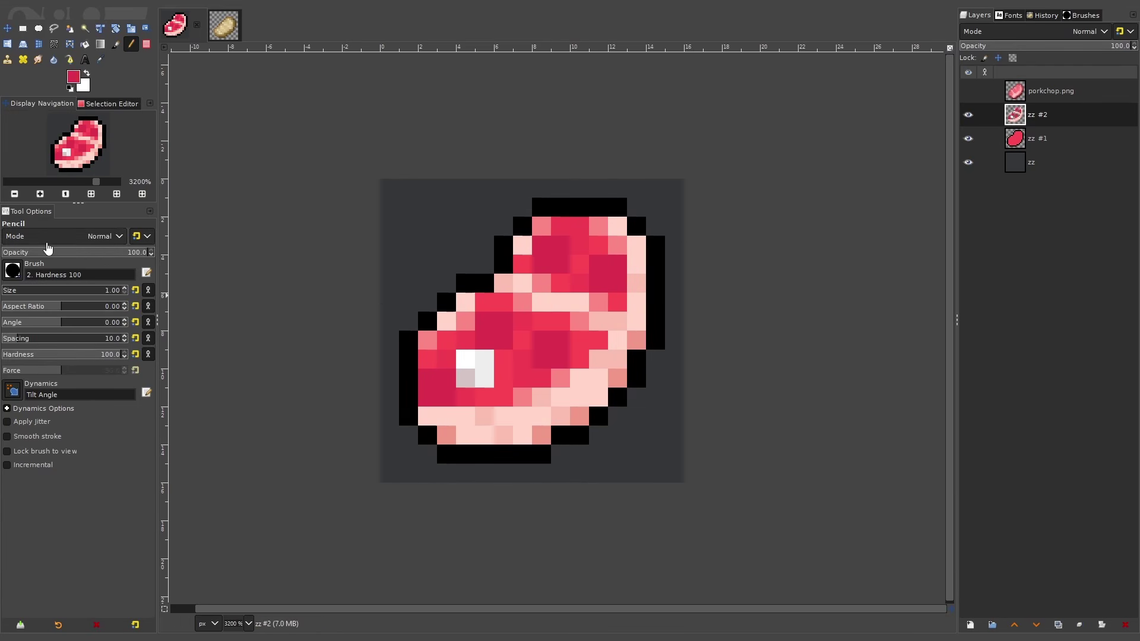
Darken the sampled crimson to maroon 581026 and recolor the black outline all around the porkchop.
{"action": "left_click", "coordinate": [73, 76]}
{"action": "left_click_drag", "start_coordinate": [345, 224], "coordinate": [350, 262]}
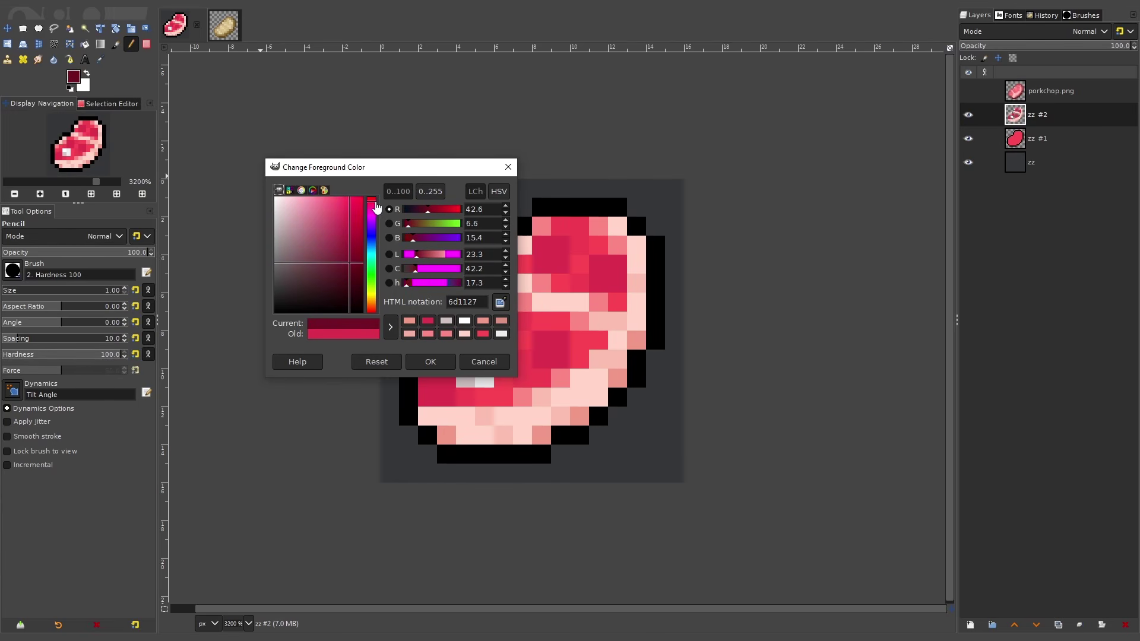
{"action": "left_click_drag", "start_coordinate": [349, 272], "coordinate": [347, 275]}
{"action": "left_click", "coordinate": [439, 362]}
{"action": "mouse_move", "coordinate": [409, 339]}
{"action": "left_mouse_down"}
{"action": "mouse_move", "coordinate": [408, 416]}
{"action": "mouse_move", "coordinate": [416, 408]}
{"action": "mouse_move", "coordinate": [446, 454]}
{"action": "mouse_move", "coordinate": [545, 454]}
{"action": "mouse_move", "coordinate": [623, 397]}
{"action": "mouse_move", "coordinate": [659, 338]}
{"action": "mouse_move", "coordinate": [658, 246]}
{"action": "mouse_move", "coordinate": [624, 212]}
{"action": "mouse_move", "coordinate": [544, 210]}
{"action": "mouse_move", "coordinate": [518, 230]}
{"action": "mouse_move", "coordinate": [504, 266]}
{"action": "mouse_move", "coordinate": [428, 320]}
{"action": "left_mouse_up"}
{"action": "key", "text": "plus"}
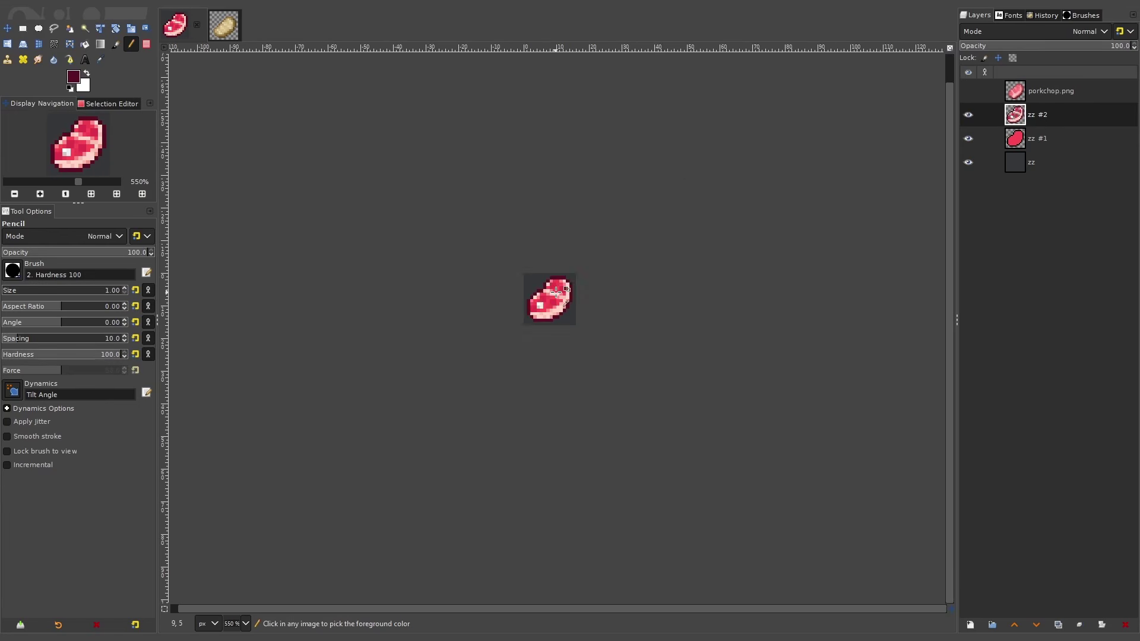
Darken the outline color to 3a0d1b and repaint the outline pixels along the sprite's left, top and bottom edges.
{"action": "left_click", "coordinate": [75, 79]}
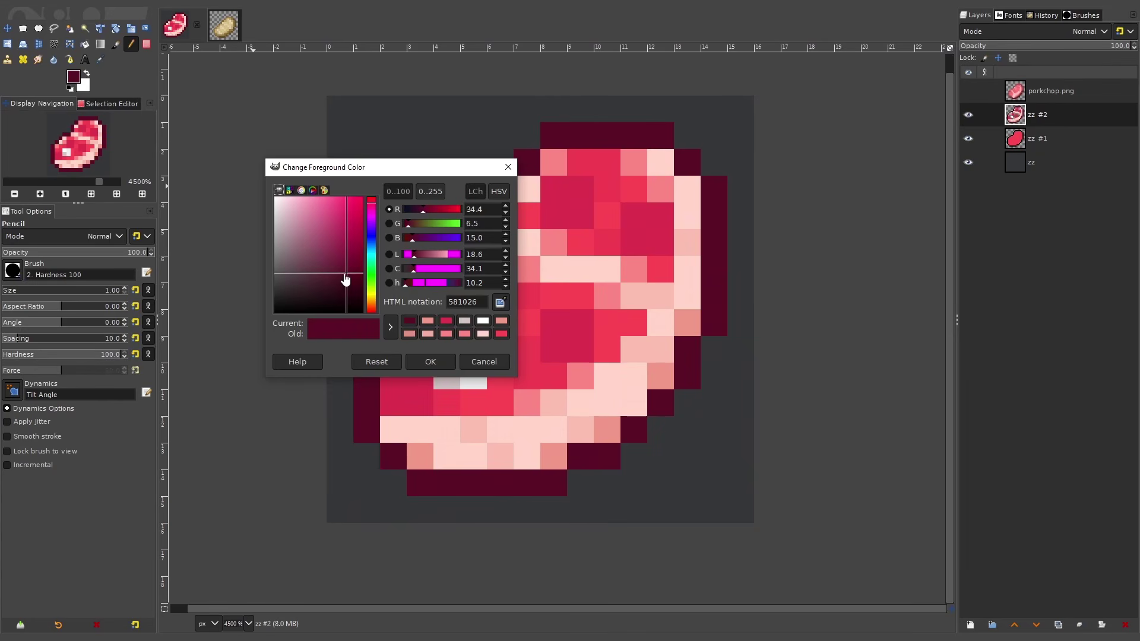
{"action": "mouse_move", "coordinate": [343, 287]}
{"action": "left_mouse_down"}
{"action": "mouse_move", "coordinate": [370, 348]}
{"action": "mouse_move", "coordinate": [370, 430]}
{"action": "mouse_move", "coordinate": [385, 460]}
{"action": "mouse_move", "coordinate": [422, 479]}
{"action": "mouse_move", "coordinate": [545, 475]}
{"action": "left_mouse_up"}
{"action": "left_click", "coordinate": [431, 362]}
{"action": "mouse_move", "coordinate": [389, 300]}
{"action": "left_mouse_down"}
{"action": "mouse_move", "coordinate": [496, 216]}
{"action": "mouse_move", "coordinate": [503, 191]}
{"action": "mouse_move", "coordinate": [557, 142]}
{"action": "mouse_move", "coordinate": [668, 144]}
{"action": "mouse_move", "coordinate": [689, 164]}
{"action": "left_mouse_up"}
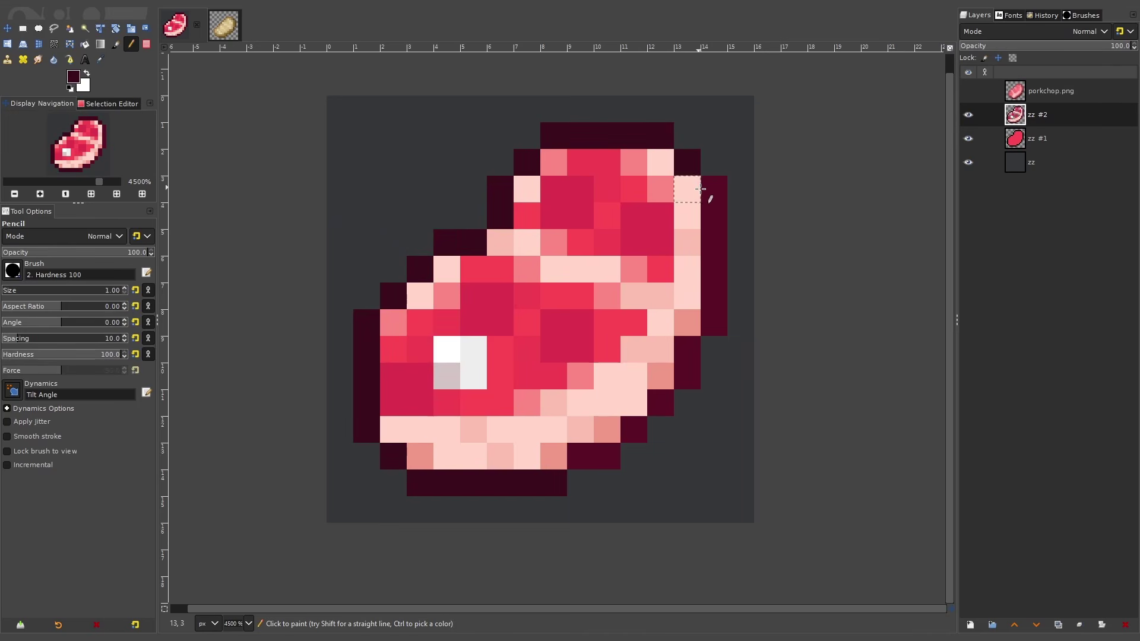
{"action": "scroll", "coordinate": [716, 196], "scroll_direction": "down", "scroll_amount": 1}
{"action": "left_click", "coordinate": [74, 76]}
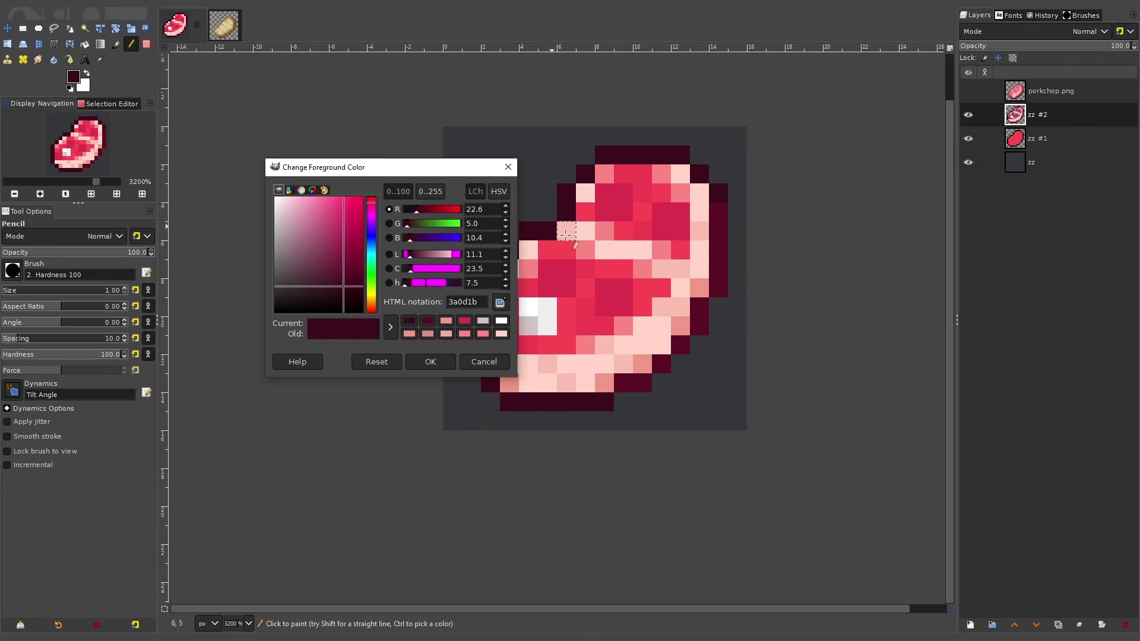
{"action": "key", "text": "Escape"}
Sample the salmon fat shade, darken it to brown 6f443c and repaint the outline along the fat's bottom and right edges.
{"action": "scroll", "coordinate": [692, 326], "scroll_direction": "up", "scroll_amount": 2}
{"action": "left_click", "coordinate": [687, 326], "text": "ctrl"}
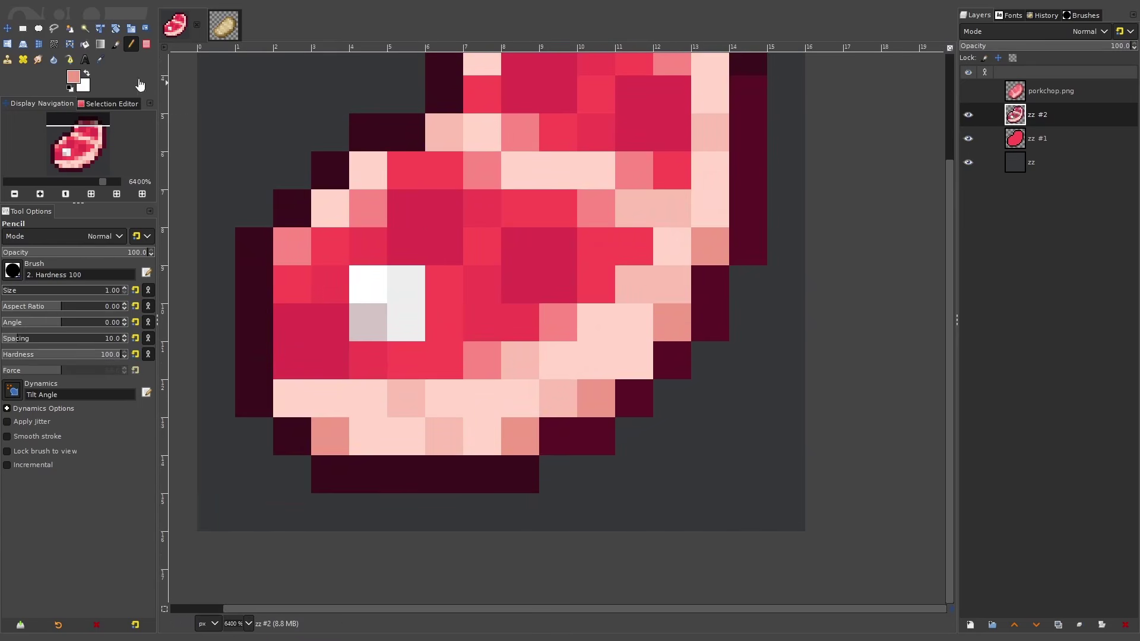
{"action": "left_click", "coordinate": [73, 76]}
{"action": "left_click_drag", "start_coordinate": [316, 219], "coordinate": [317, 269]}
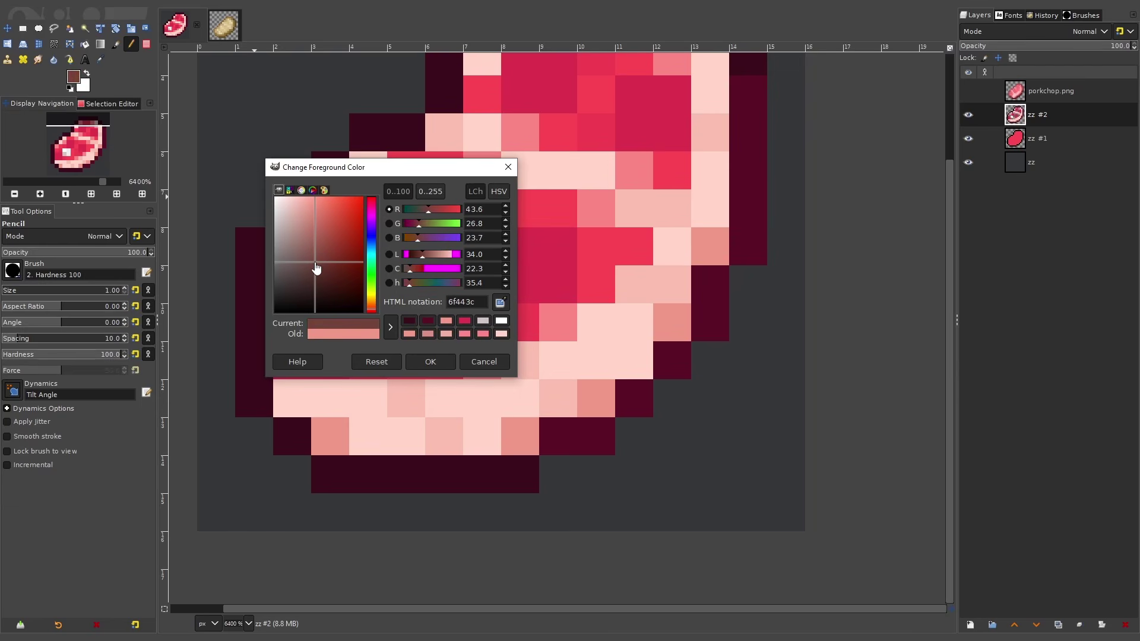
{"action": "left_click", "coordinate": [430, 361]}
{"action": "mouse_move", "coordinate": [520, 474]}
{"action": "left_mouse_down"}
{"action": "mouse_move", "coordinate": [335, 472]}
{"action": "mouse_move", "coordinate": [293, 436]}
{"action": "left_mouse_up"}
{"action": "mouse_move", "coordinate": [572, 431]}
{"action": "left_mouse_down"}
{"action": "mouse_move", "coordinate": [668, 340]}
{"action": "mouse_move", "coordinate": [674, 358]}
{"action": "mouse_move", "coordinate": [707, 331]}
{"action": "mouse_move", "coordinate": [712, 276]}
{"action": "mouse_move", "coordinate": [747, 227]}
{"action": "mouse_move", "coordinate": [752, 107]}
{"action": "left_mouse_up"}
{"action": "scroll", "coordinate": [769, 257], "scroll_direction": "down", "scroll_amount": 5}
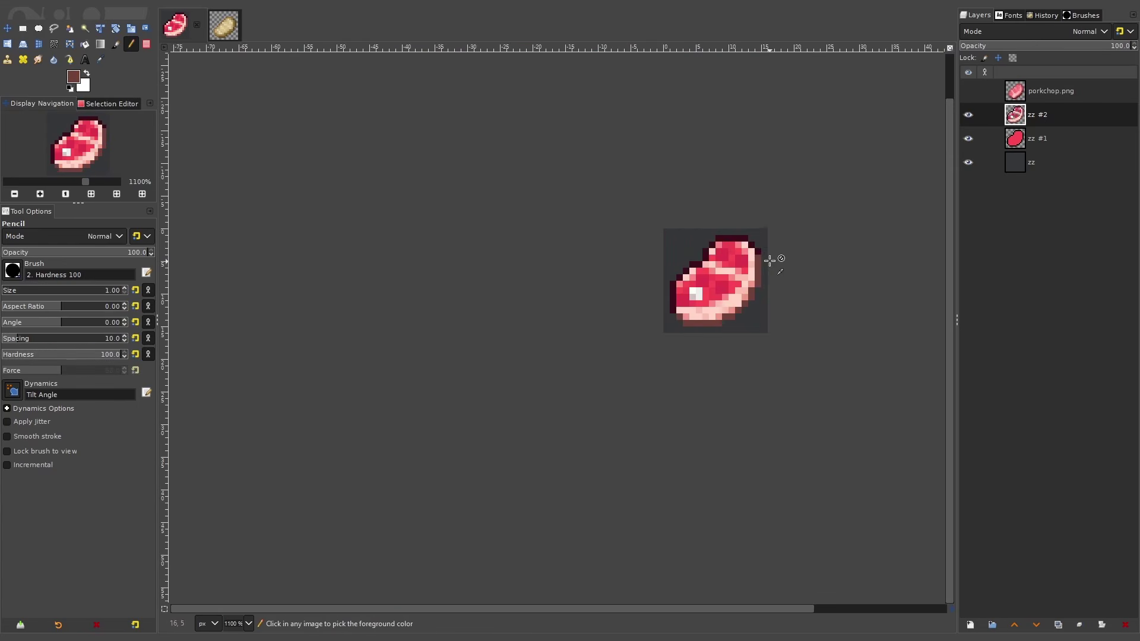
Darken the brown further and repaint the outline below and to the right of the fat with it.
{"action": "scroll", "coordinate": [758, 257], "scroll_direction": "up", "scroll_amount": 3}
{"action": "left_click", "coordinate": [73, 77]}
{"action": "left_click_drag", "start_coordinate": [314, 261], "coordinate": [313, 287]}
{"action": "left_click", "coordinate": [451, 370]}
{"action": "mouse_move", "coordinate": [512, 425]}
{"action": "left_mouse_down"}
{"action": "mouse_move", "coordinate": [542, 446]}
{"action": "mouse_move", "coordinate": [621, 444]}
{"action": "mouse_move", "coordinate": [665, 425]}
{"action": "mouse_move", "coordinate": [741, 325]}
{"action": "mouse_move", "coordinate": [739, 257]}
{"action": "left_mouse_up"}
{"action": "scroll", "coordinate": [741, 250], "scroll_direction": "down", "scroll_amount": 5}
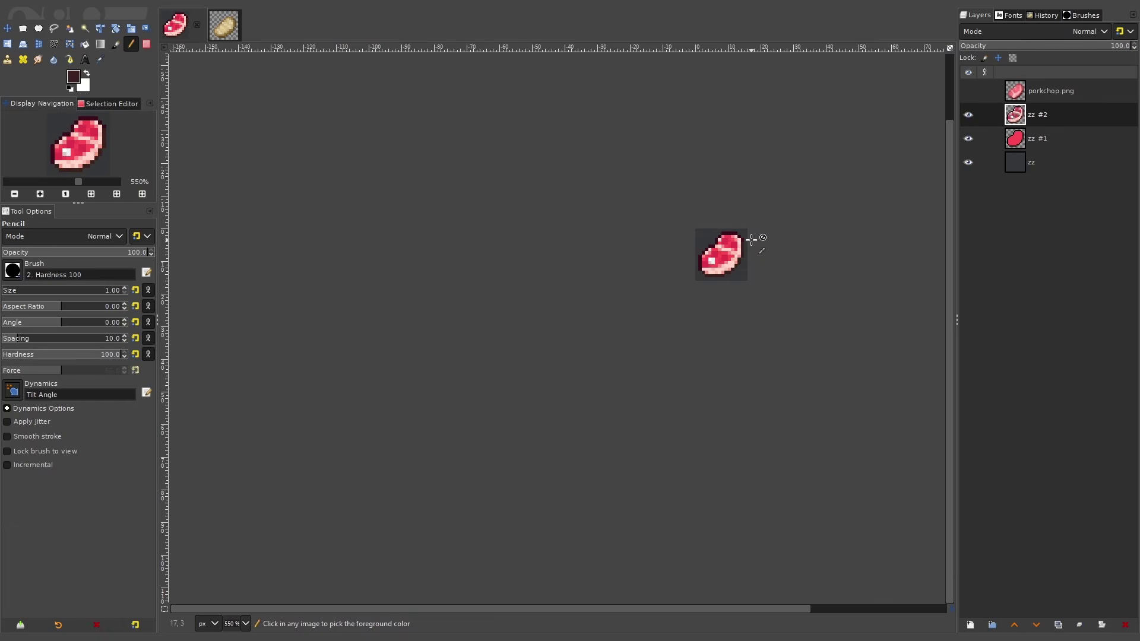
Check the outline at several zoom levels and repaint the lowest pixel of its left edge in dark maroon 3a0d1b.
{"action": "scroll", "coordinate": [752, 240], "scroll_direction": "up", "scroll_amount": 5}
{"action": "scroll", "coordinate": [746, 214], "scroll_direction": "down", "scroll_amount": 5}
{"action": "scroll", "coordinate": [730, 212], "scroll_direction": "up", "scroll_amount": 5}
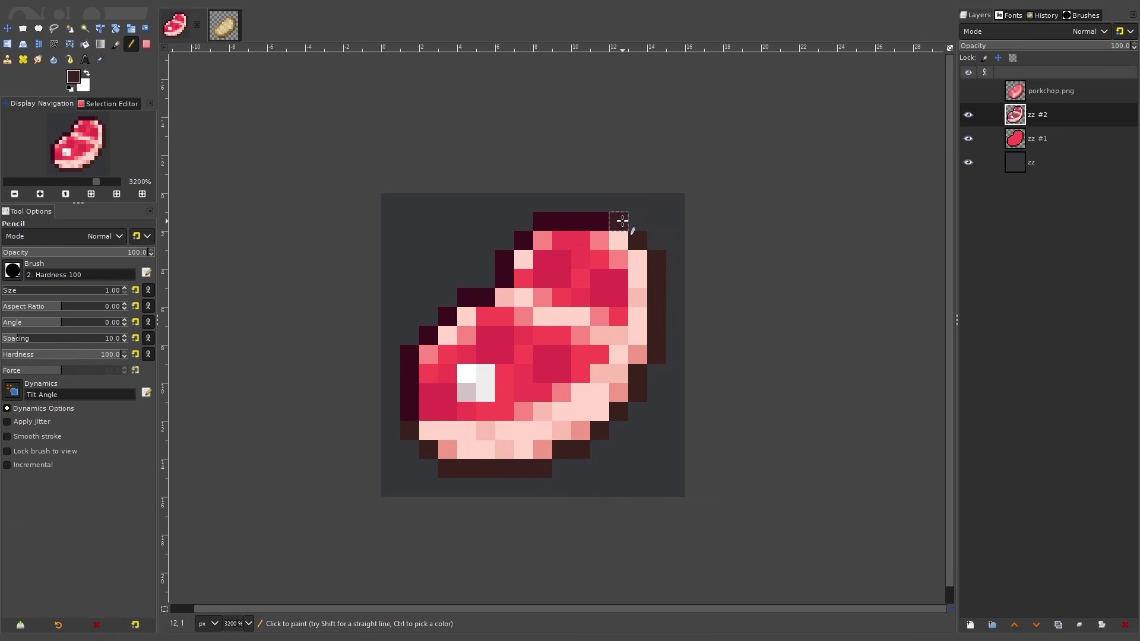
{"action": "scroll", "coordinate": [692, 217], "scroll_direction": "down", "scroll_amount": 3}
{"action": "scroll", "coordinate": [689, 217], "scroll_direction": "up", "scroll_amount": 4}
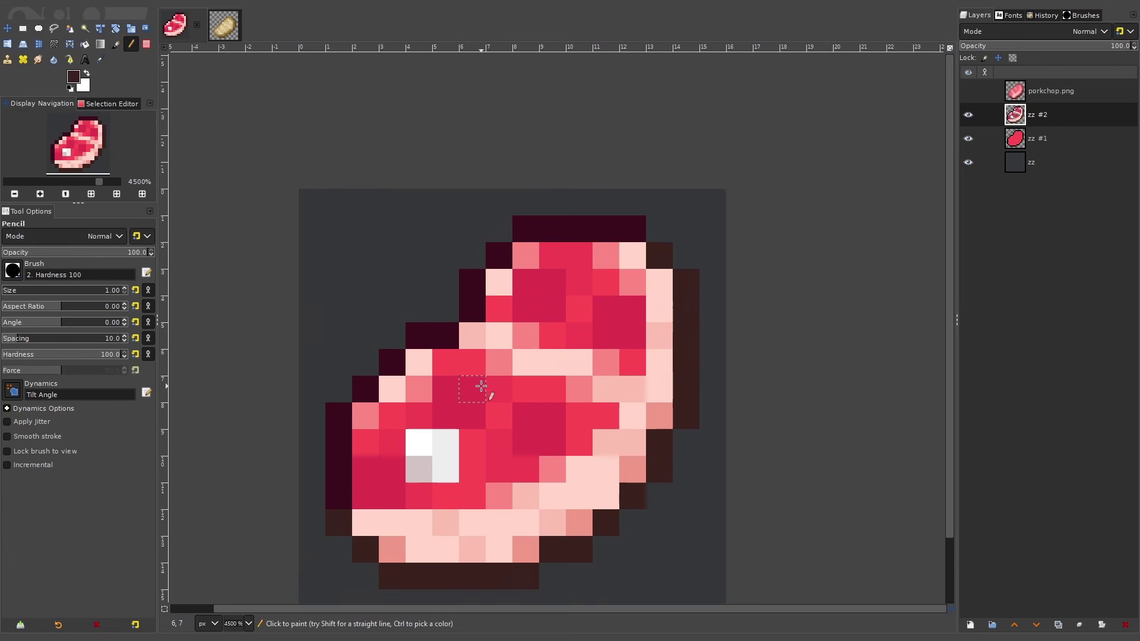
{"action": "scroll", "coordinate": [502, 375], "scroll_direction": "down", "scroll_amount": 6}
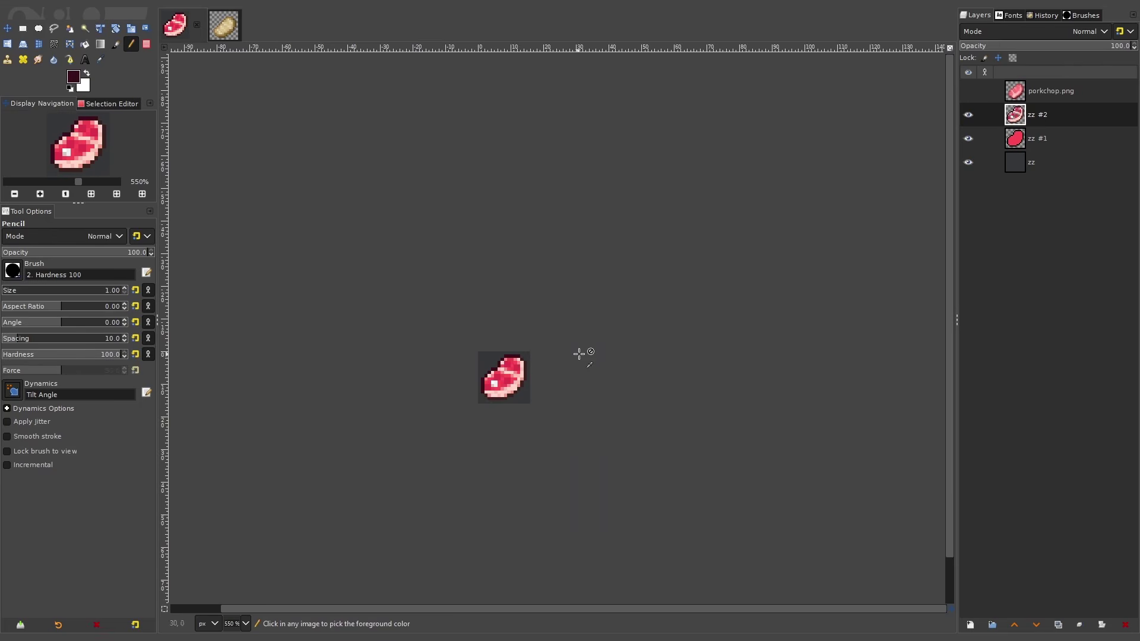
{"action": "scroll", "coordinate": [579, 354], "scroll_direction": "down", "scroll_amount": 1}
{"action": "scroll", "coordinate": [538, 383], "scroll_direction": "up", "scroll_amount": 5}
{"action": "left_click", "coordinate": [74, 76]}
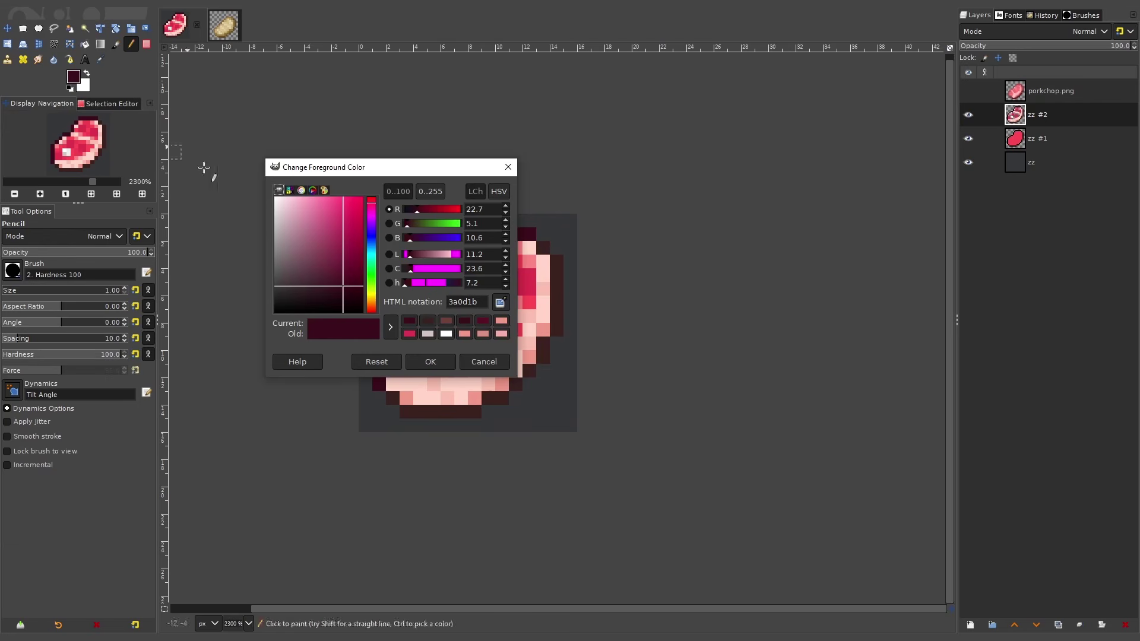
{"action": "key", "text": "Escape"}
Sample the brown outline shade, shift its hue toward magenta and repaint the bottom and right outline with the result.
{"action": "left_click", "coordinate": [530, 371], "text": "ctrl"}
{"action": "scroll", "coordinate": [476, 366], "scroll_direction": "up", "scroll_amount": 1}
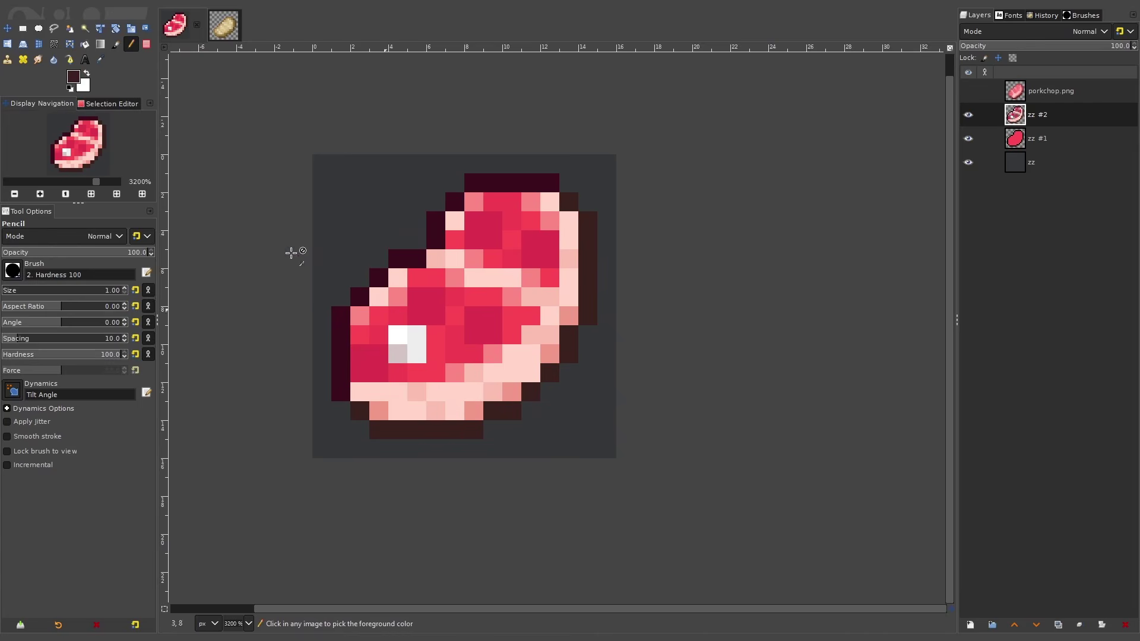
{"action": "left_click", "coordinate": [71, 78]}
{"action": "left_click_drag", "start_coordinate": [373, 316], "coordinate": [377, 318]}
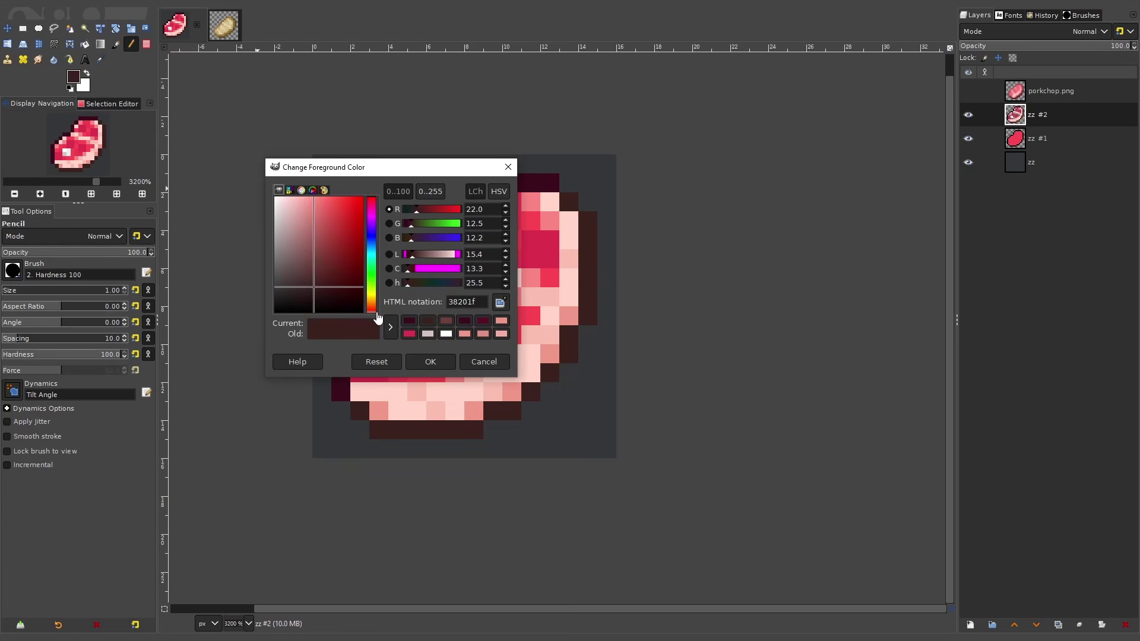
{"action": "left_click", "coordinate": [431, 362]}
{"action": "scroll", "coordinate": [370, 402], "scroll_direction": "up", "scroll_amount": 1}
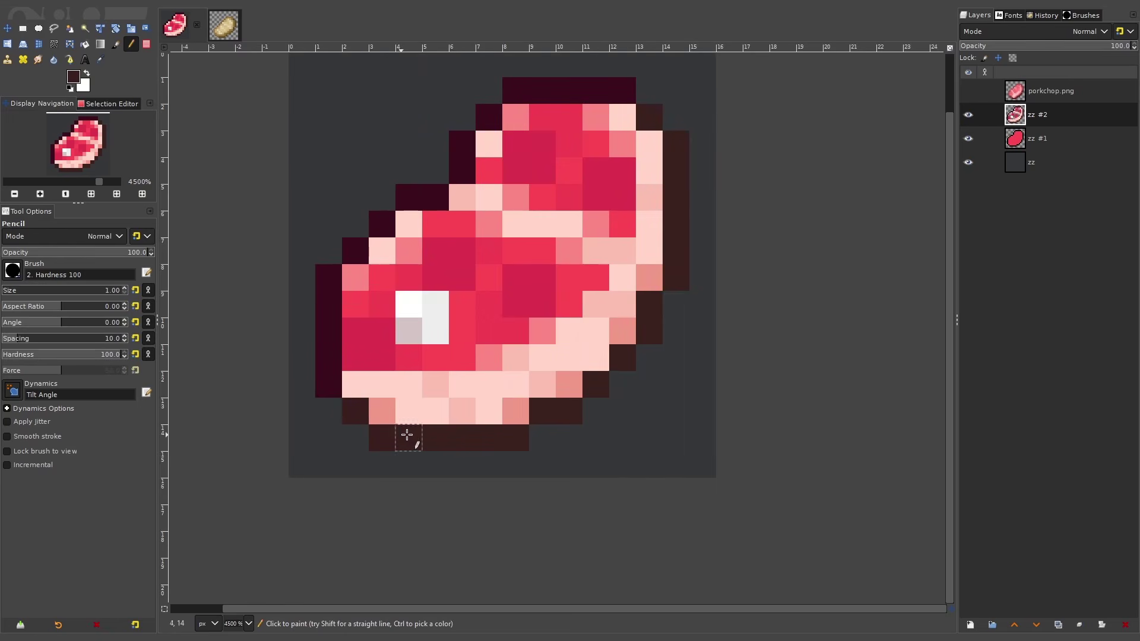
{"action": "left_click", "coordinate": [568, 418]}
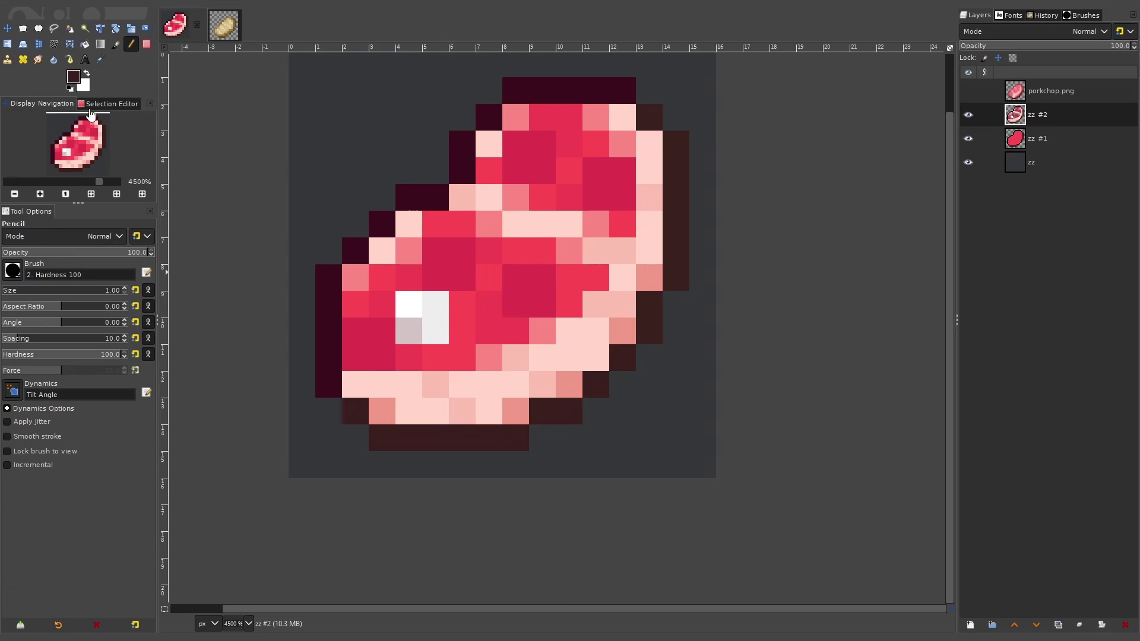
{"action": "left_click", "coordinate": [74, 77]}
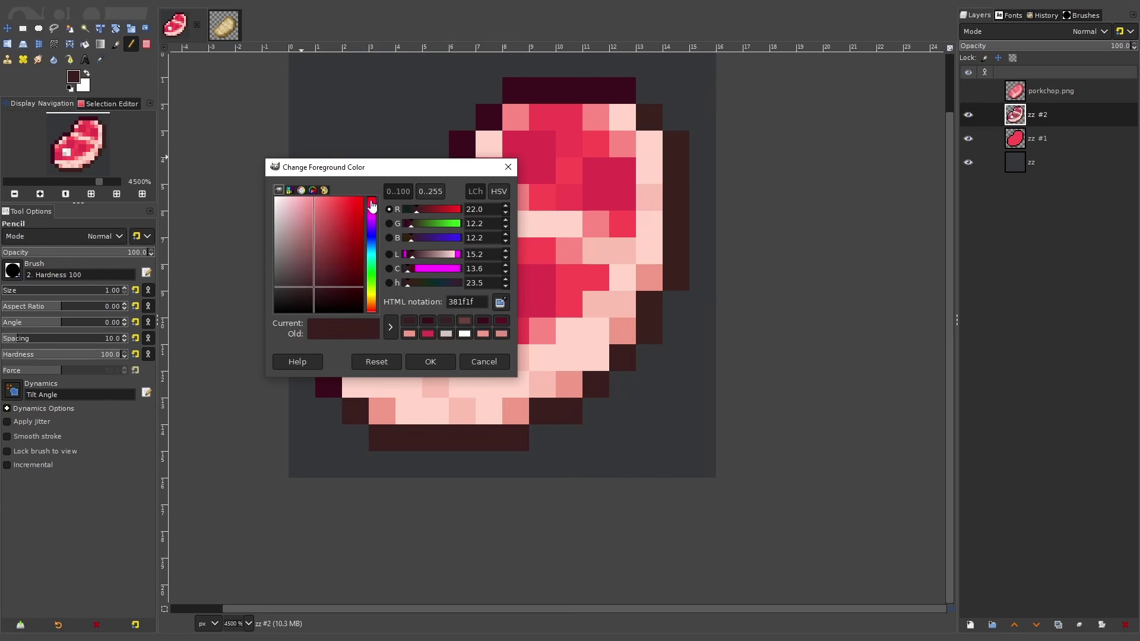
{"action": "left_click", "coordinate": [430, 362]}
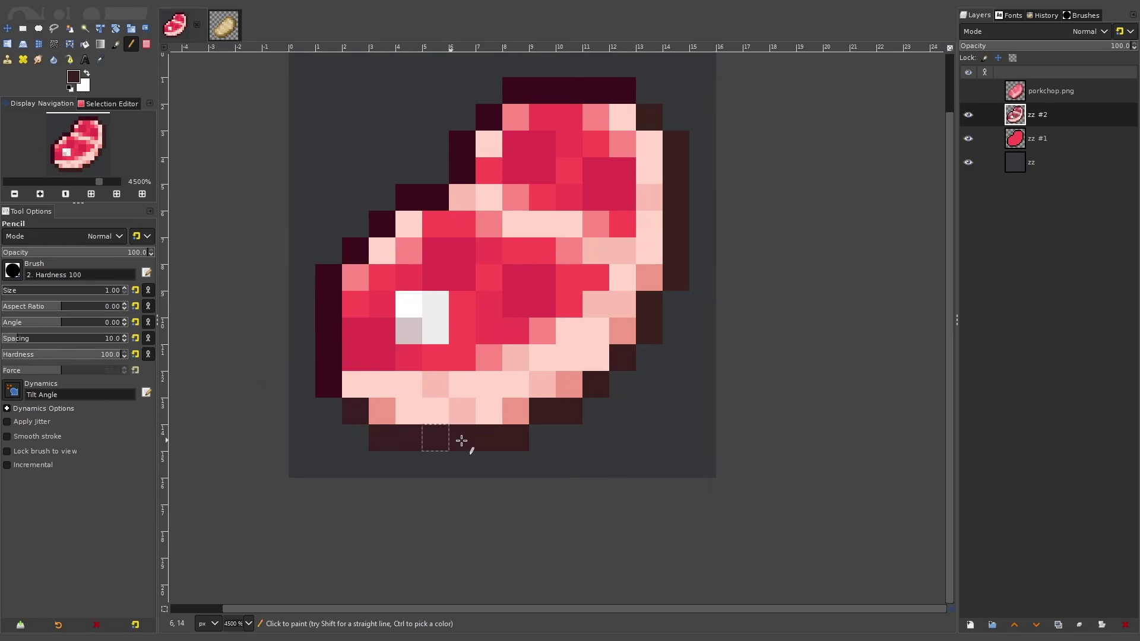
{"action": "mouse_move", "coordinate": [461, 441]}
{"action": "left_mouse_down"}
{"action": "mouse_move", "coordinate": [515, 437]}
{"action": "mouse_move", "coordinate": [602, 387]}
{"action": "mouse_move", "coordinate": [642, 332]}
{"action": "mouse_move", "coordinate": [645, 302]}
{"action": "left_mouse_up"}
{"action": "scroll", "coordinate": [726, 177], "scroll_direction": "down", "scroll_amount": 5, "text": "ctrl"}
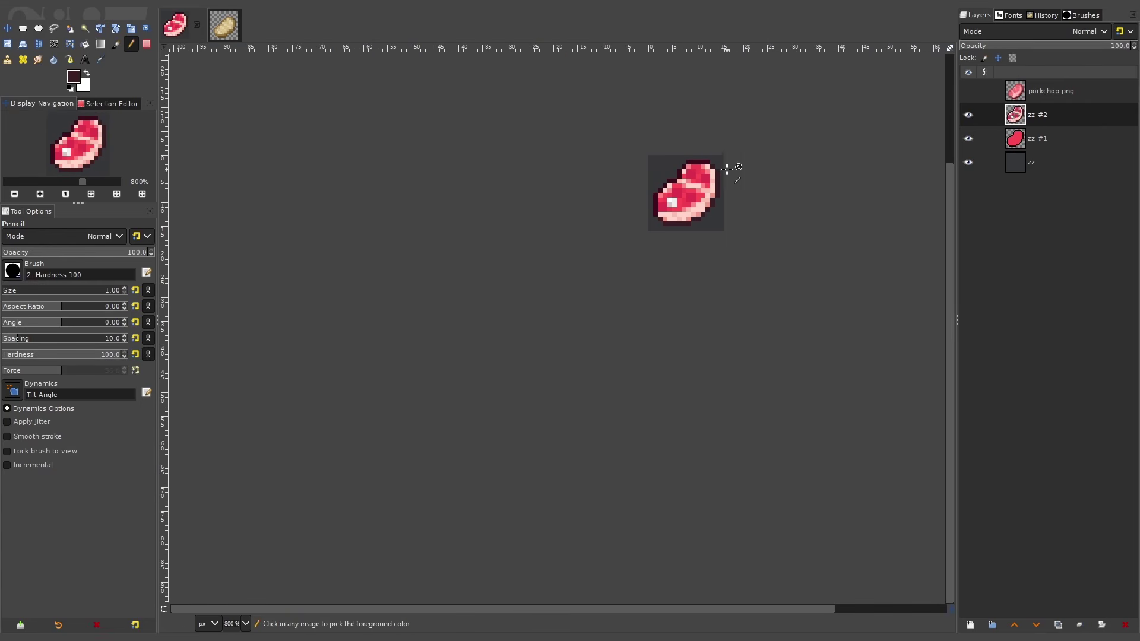
{"action": "scroll", "coordinate": [739, 155], "scroll_direction": "up", "scroll_amount": 4, "text": "ctrl"}
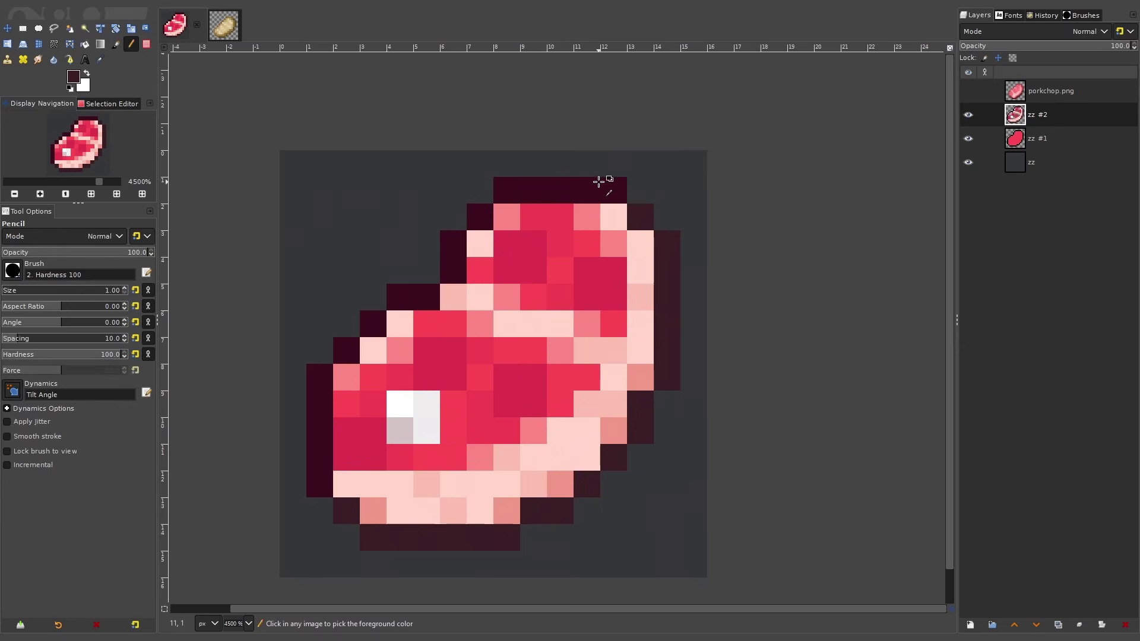
{"action": "scroll", "coordinate": [560, 198], "scroll_direction": "up", "scroll_amount": 1, "text": "ctrl"}
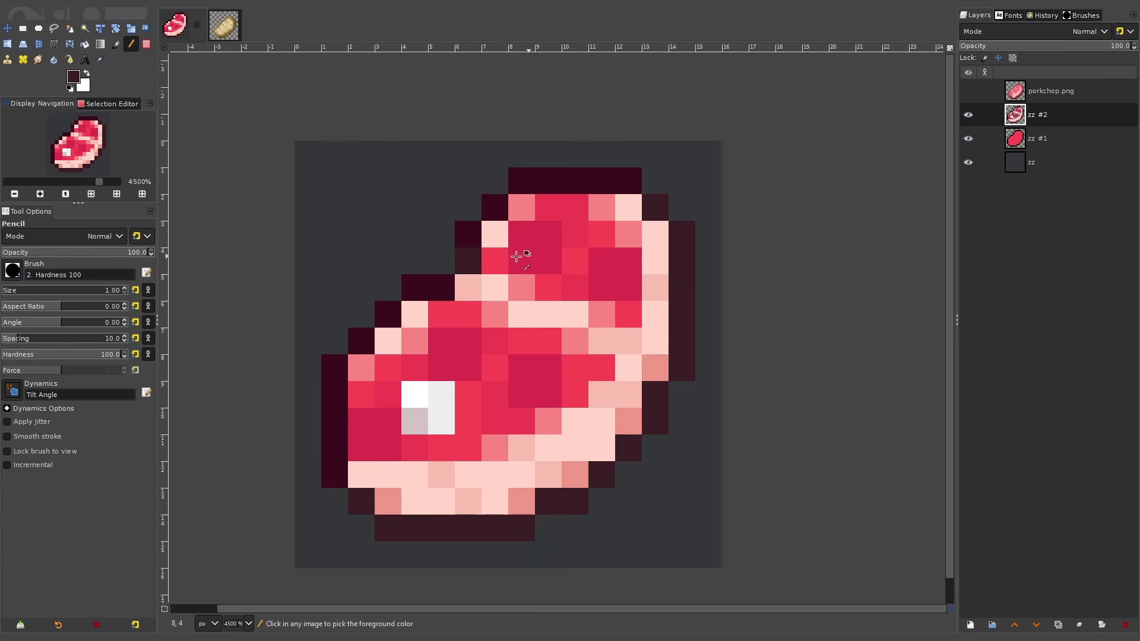
Lighten the dark maroon to 541424 and repaint the stepped outline pixels along the sprite's upper-left edge.
{"action": "left_click", "coordinate": [74, 77]}
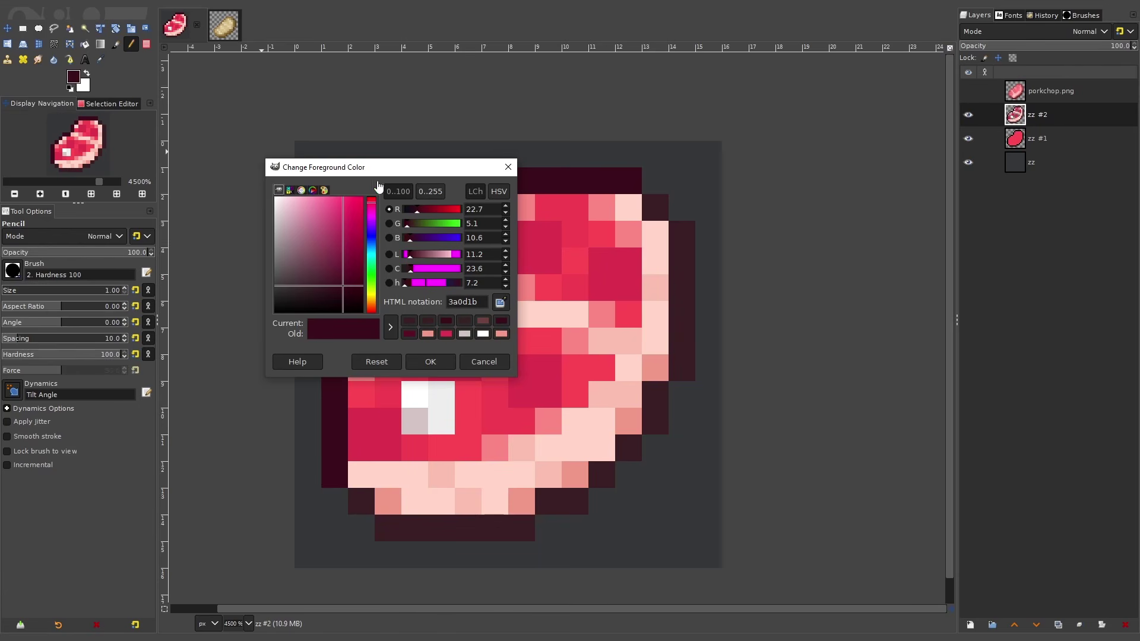
{"action": "left_click_drag", "start_coordinate": [573, 283], "coordinate": [572, 271]}
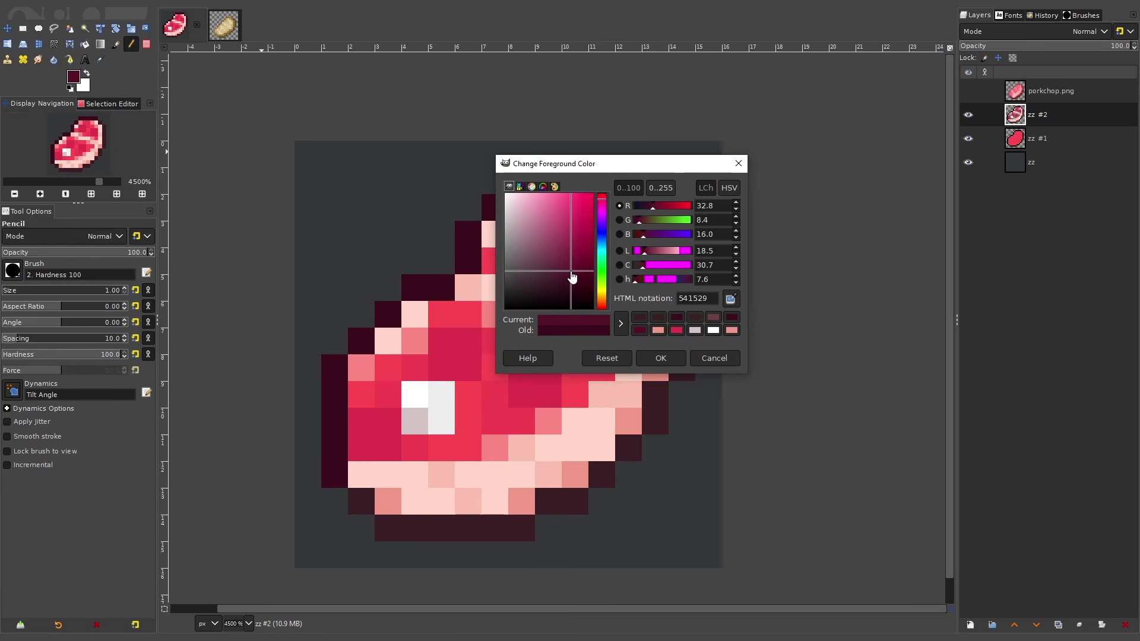
{"action": "left_click_drag", "start_coordinate": [604, 206], "coordinate": [606, 203]}
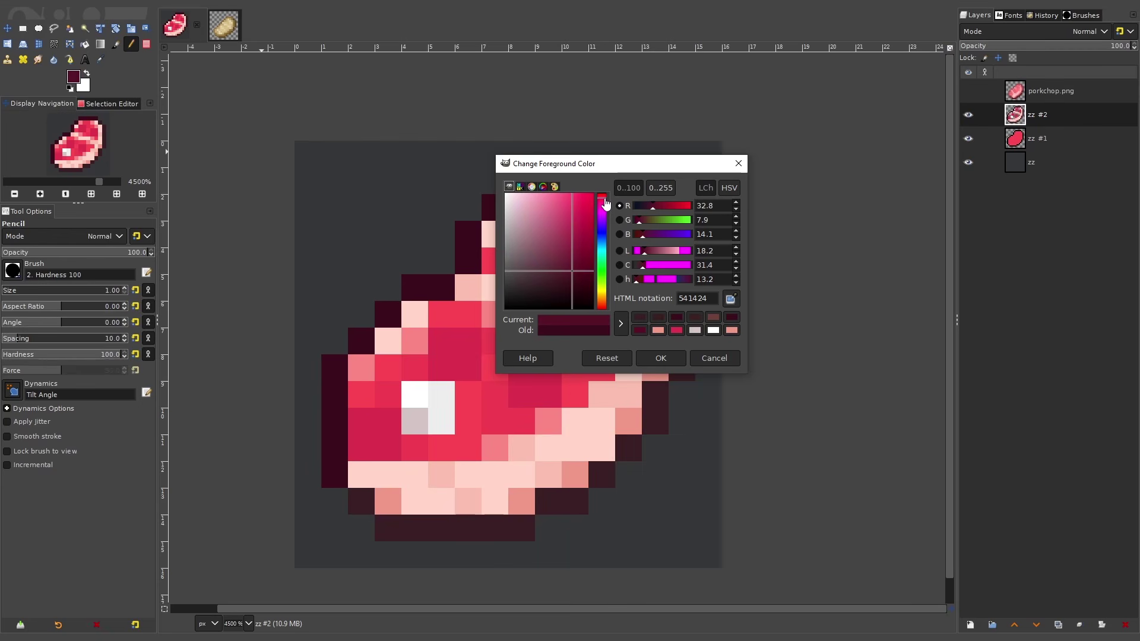
{"action": "left_click", "coordinate": [661, 358]}
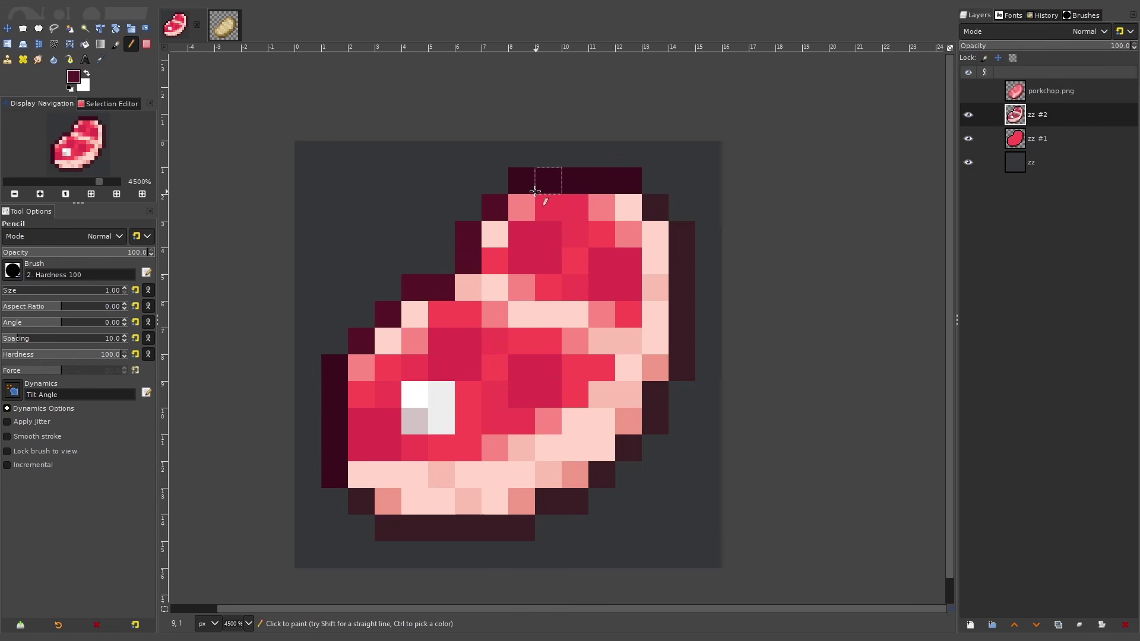
Inspect the lightened upper-left outline at several zoom levels.
{"action": "scroll", "coordinate": [334, 370], "scroll_direction": "down", "scroll_amount": 4}
{"action": "scroll", "coordinate": [492, 268], "scroll_direction": "up", "scroll_amount": 2}
{"action": "scroll", "coordinate": [492, 268], "scroll_direction": "up", "scroll_amount": 1}
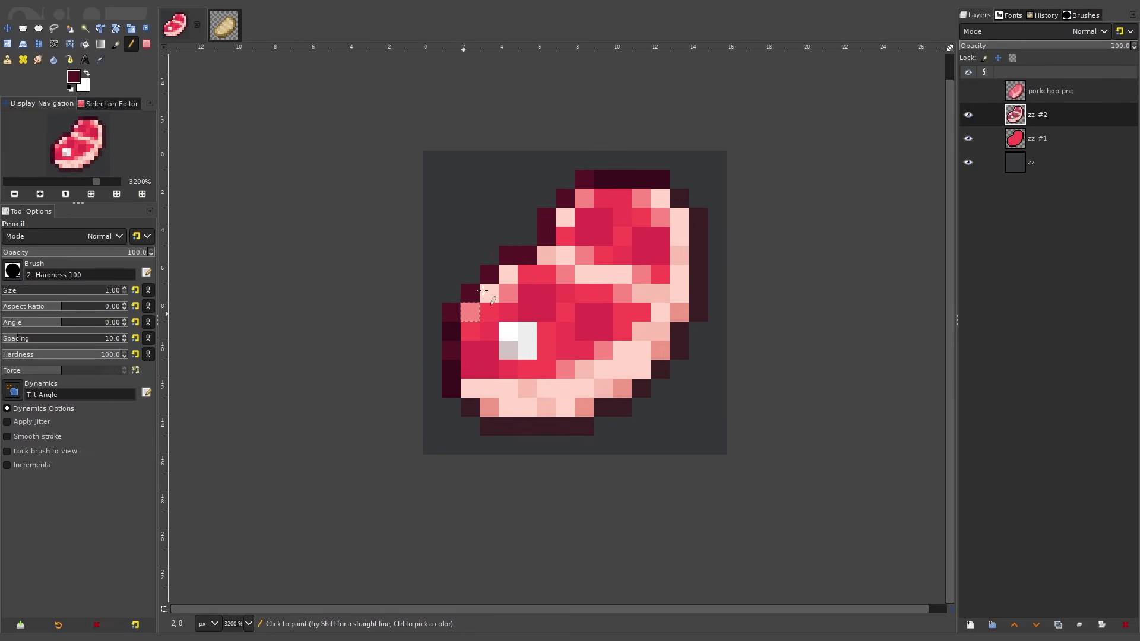
{"action": "scroll", "coordinate": [659, 231], "scroll_direction": "down", "scroll_amount": 5}
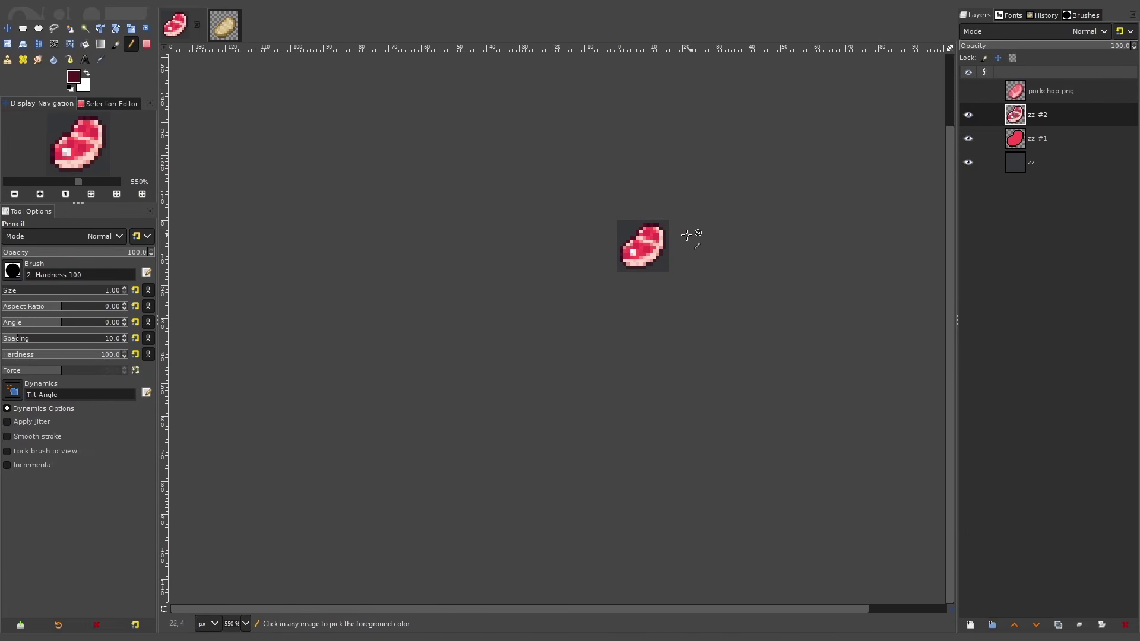
{"action": "scroll", "coordinate": [686, 235], "scroll_direction": "up", "scroll_amount": 5}
{"action": "scroll", "coordinate": [597, 257], "scroll_direction": "down", "scroll_amount": 2}
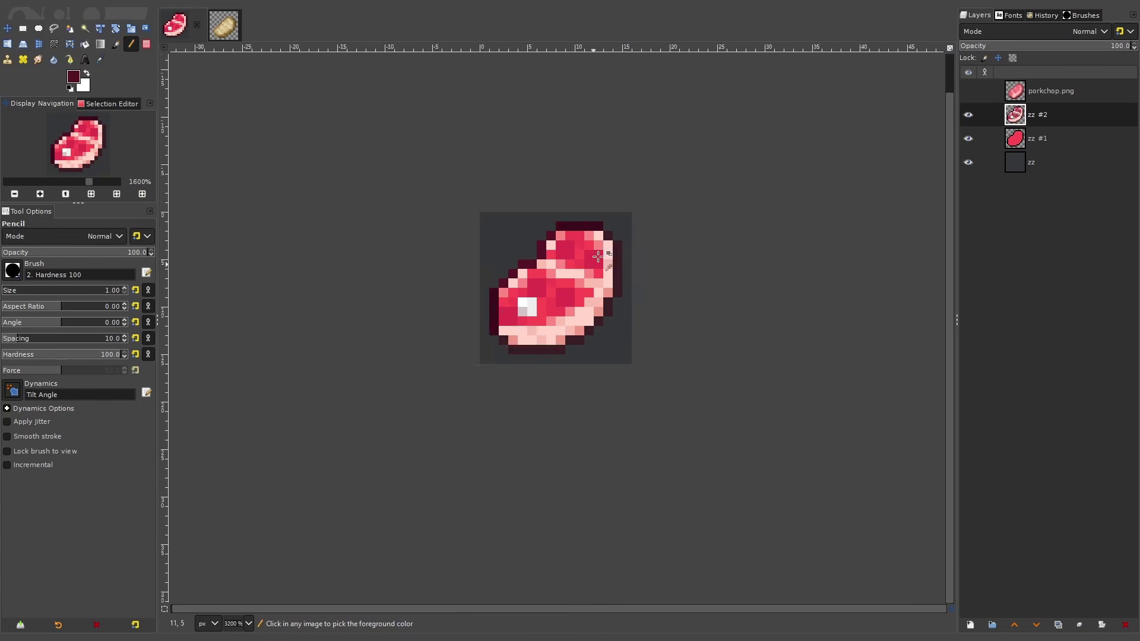
{"action": "scroll", "coordinate": [597, 257], "scroll_direction": "down", "scroll_amount": 3}
{"action": "scroll", "coordinate": [588, 268], "scroll_direction": "up", "scroll_amount": 5}
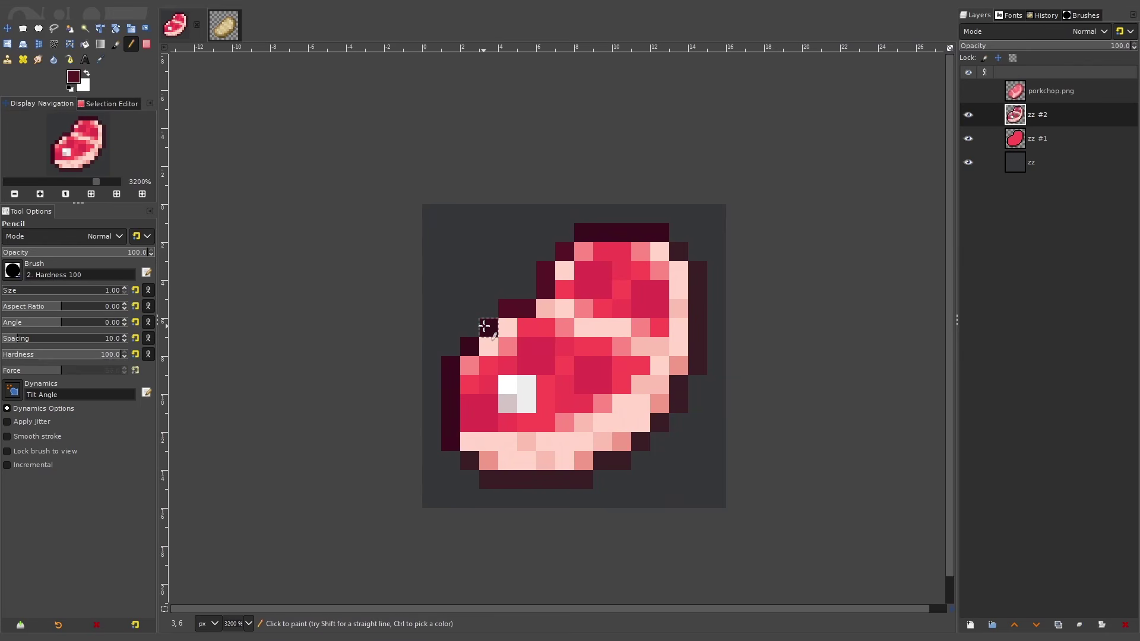
Repaint the three leftmost pixels of the top outline in the lighter maroon and check the sprite at several zoom levels.
{"action": "scroll", "coordinate": [594, 259], "scroll_direction": "down", "scroll_amount": 4}
{"action": "scroll", "coordinate": [592, 257], "scroll_direction": "up", "scroll_amount": 4}
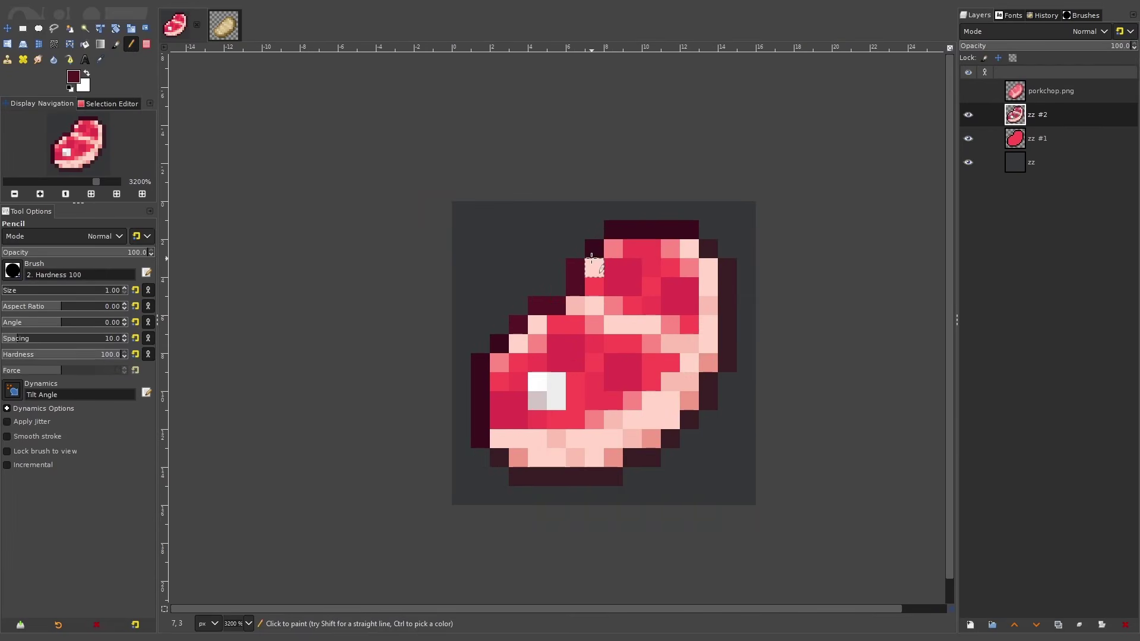
{"action": "scroll", "coordinate": [754, 228], "scroll_direction": "down", "scroll_amount": 2}
{"action": "scroll", "coordinate": [709, 235], "scroll_direction": "up", "scroll_amount": 2}
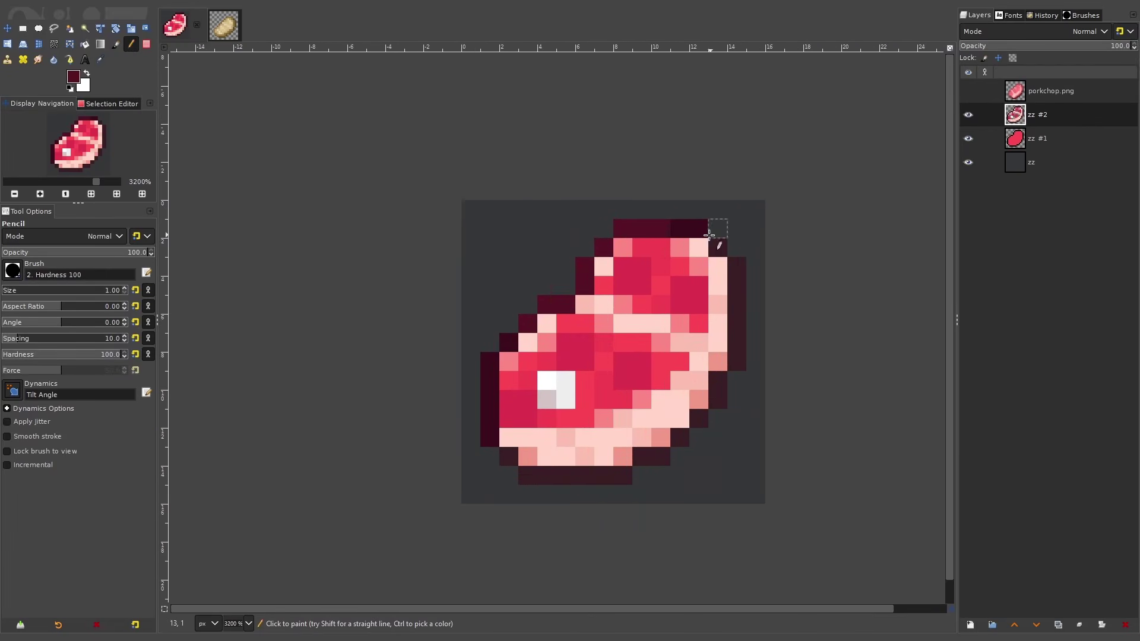
{"action": "scroll", "coordinate": [789, 224], "scroll_direction": "down", "scroll_amount": 5}
{"action": "scroll", "coordinate": [790, 222], "scroll_direction": "up", "scroll_amount": 7}
{"action": "scroll", "coordinate": [766, 233], "scroll_direction": "down", "scroll_amount": 5}
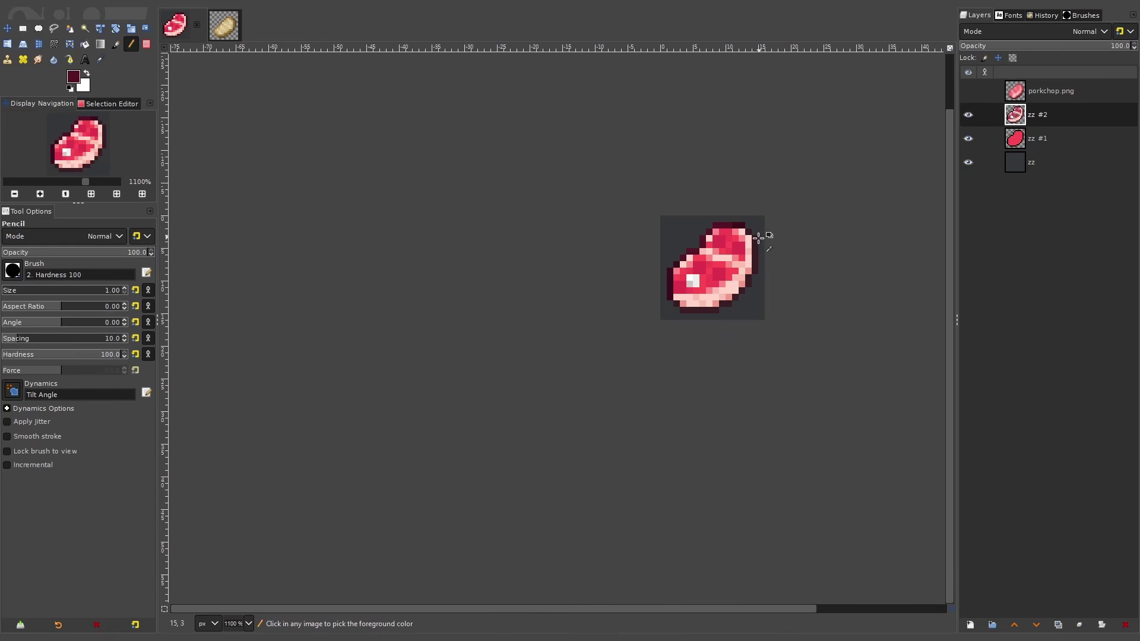
{"action": "scroll", "coordinate": [757, 240], "scroll_direction": "up", "scroll_amount": 4}
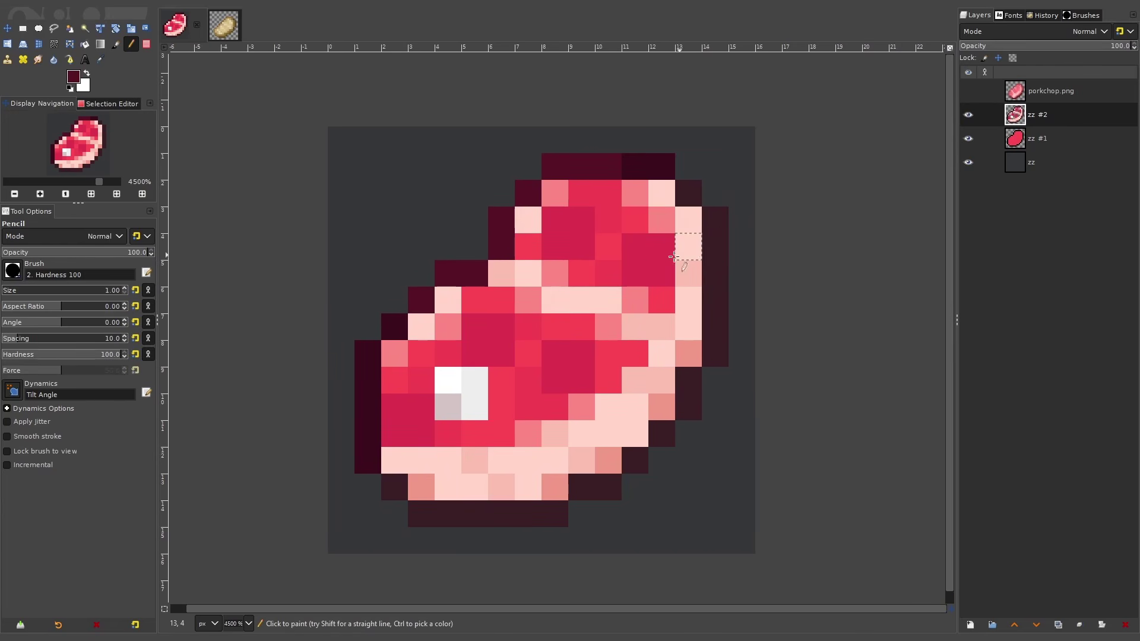
{"action": "scroll", "coordinate": [614, 300], "scroll_direction": "down", "scroll_amount": 8}
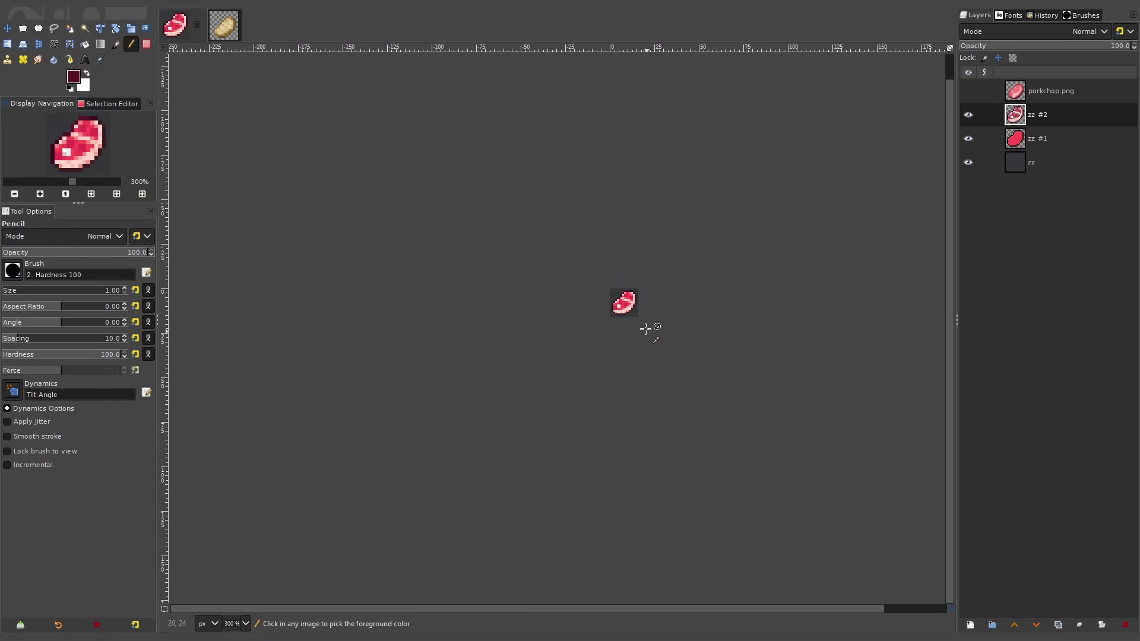
{"action": "scroll", "coordinate": [629, 302], "scroll_direction": "up", "scroll_amount": 7}
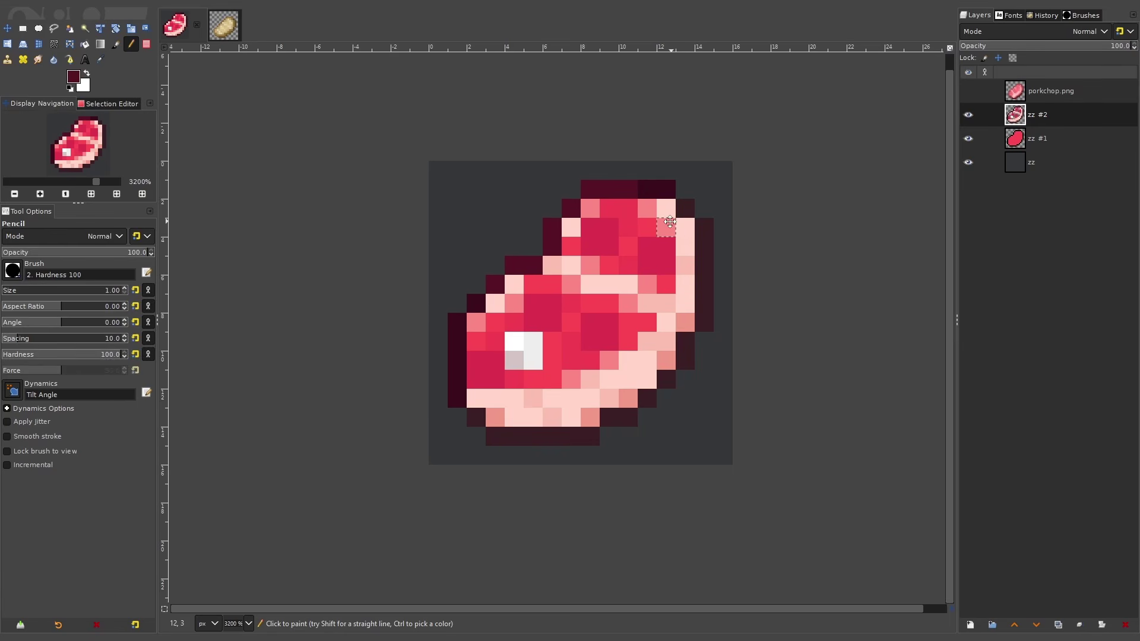
Compare the original porkchop.png layer with the redrawn zz #2 and zz #1 layers by switching their visibility.
{"action": "scroll", "coordinate": [492, 271], "scroll_direction": "right", "scroll_amount": 1}
{"action": "left_click", "coordinate": [969, 91]}
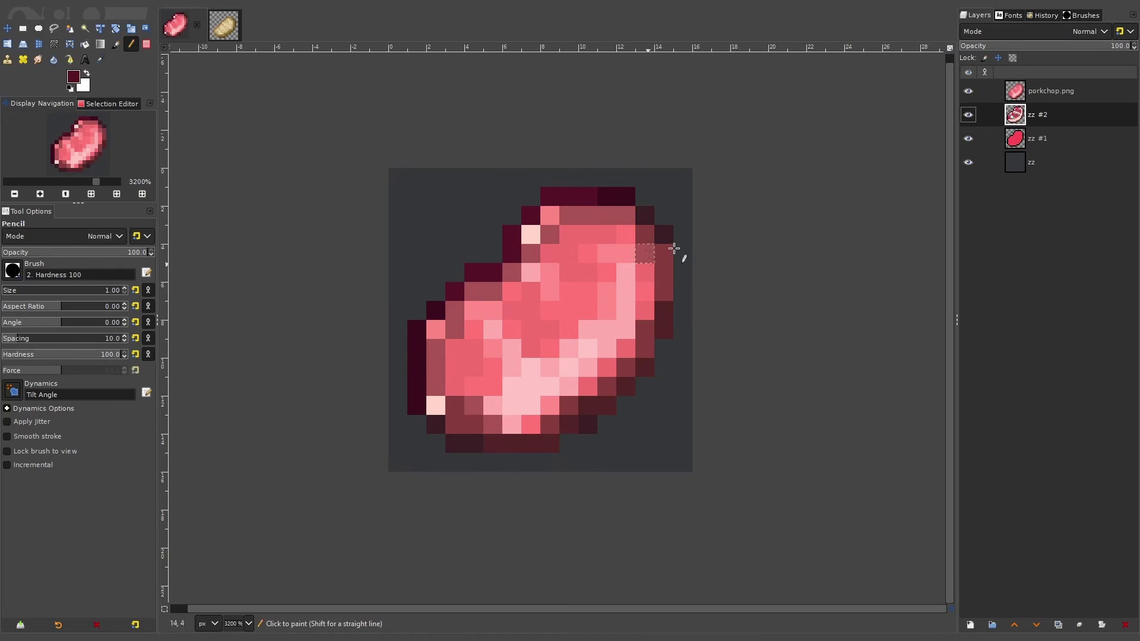
{"action": "left_click", "coordinate": [968, 114]}
{"action": "left_click", "coordinate": [968, 138]}
{"action": "scroll", "coordinate": [730, 237], "scroll_direction": "down", "scroll_amount": 3}
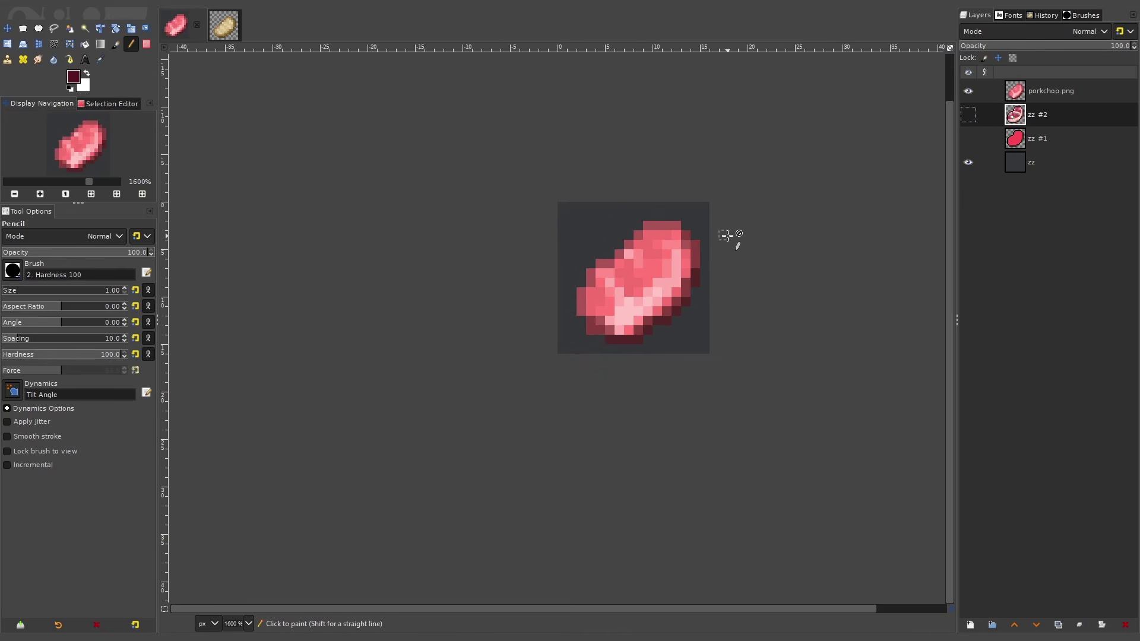
{"action": "left_click", "coordinate": [969, 91]}
{"action": "left_click", "coordinate": [968, 114]}
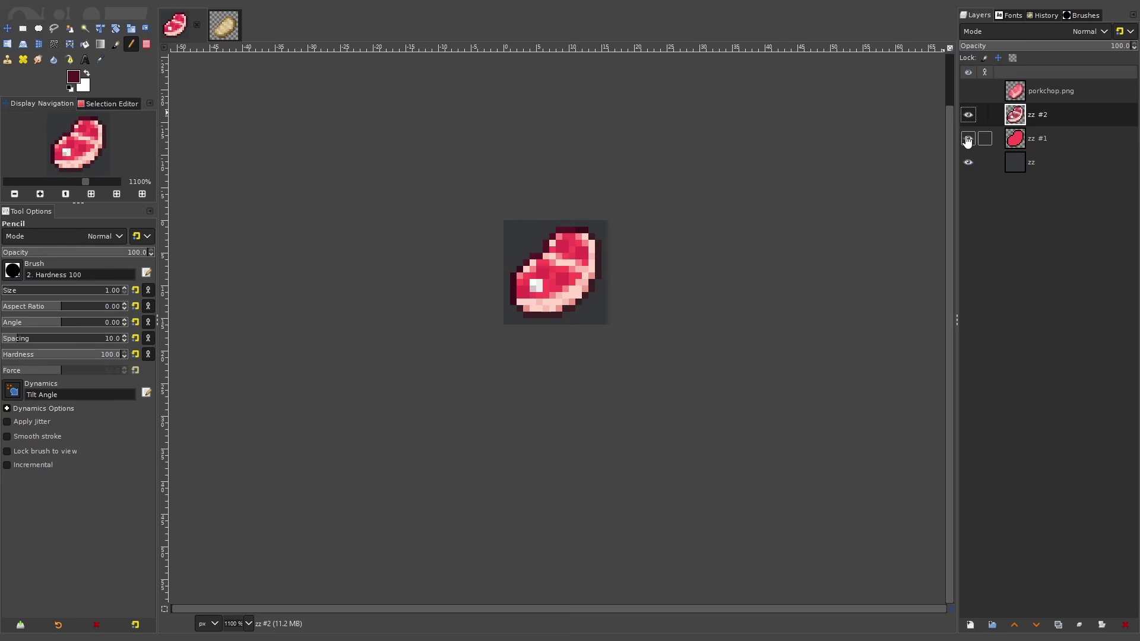
{"action": "left_click", "coordinate": [969, 139]}
Create a layer group holding the zz #2 and zz #1 layers and toggle its visibility to check it.
{"action": "right_click", "coordinate": [1047, 121]}
{"action": "left_click", "coordinate": [1006, 227]}
{"action": "left_click_drag", "start_coordinate": [1015, 139], "coordinate": [1048, 120]}
{"action": "left_click", "coordinate": [969, 115]}
{"action": "left_click", "coordinate": [969, 115]}
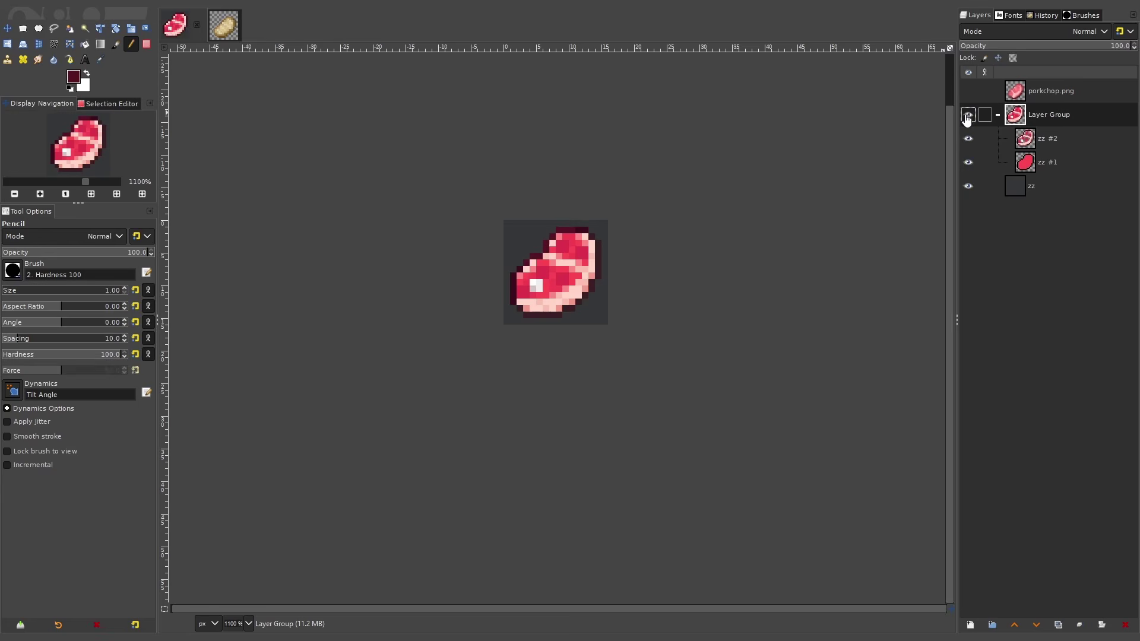
{"action": "left_click", "coordinate": [969, 115]}
{"action": "left_click", "coordinate": [969, 115]}
Compare the flat red base shape with the detailed artwork by toggling the visibility of zz #2.
{"action": "left_click", "coordinate": [969, 138]}
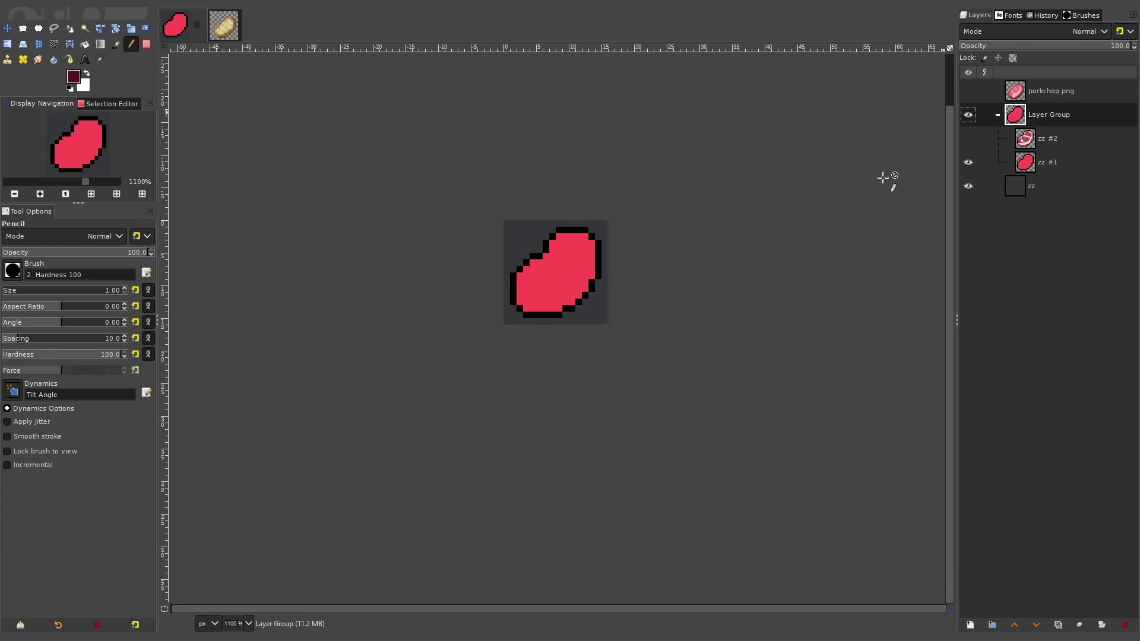
{"action": "key", "text": "plus"}
{"action": "key", "text": "plus"}
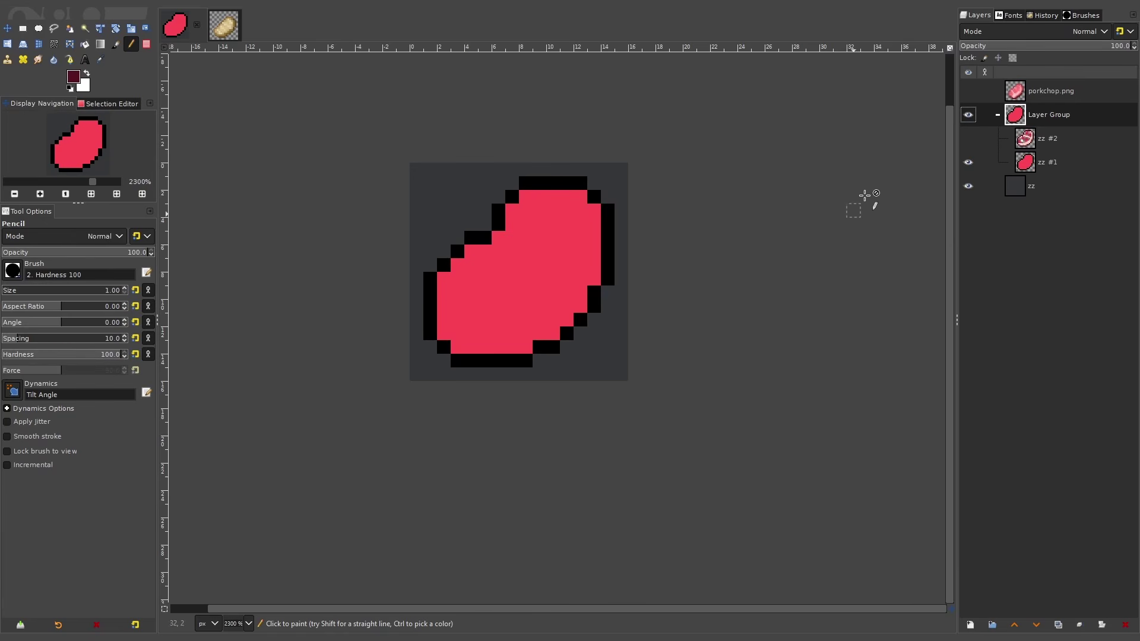
{"action": "left_click", "coordinate": [968, 139]}
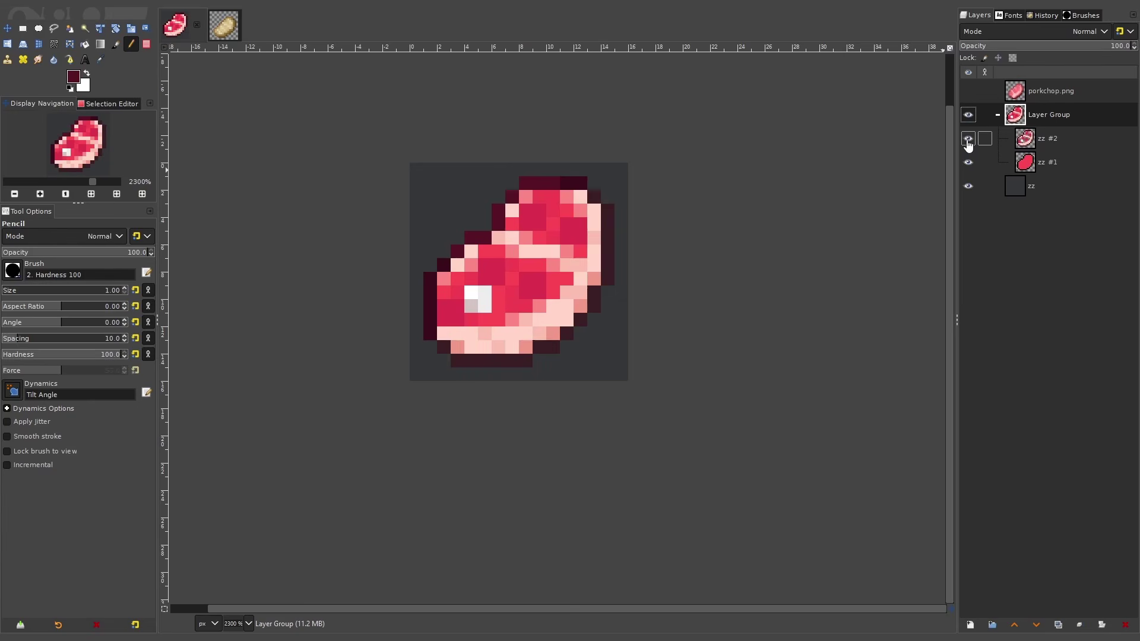
{"action": "left_click", "coordinate": [968, 140]}
{"action": "left_click", "coordinate": [968, 139]}
Compare the original porkchop.png layer with the collapsed layer group's redraw, viewing the sprite at small and large zoom.
{"action": "left_click", "coordinate": [968, 115]}
{"action": "left_click", "coordinate": [968, 90]}
{"action": "left_click", "coordinate": [998, 115]}
{"action": "left_click", "coordinate": [1038, 96]}
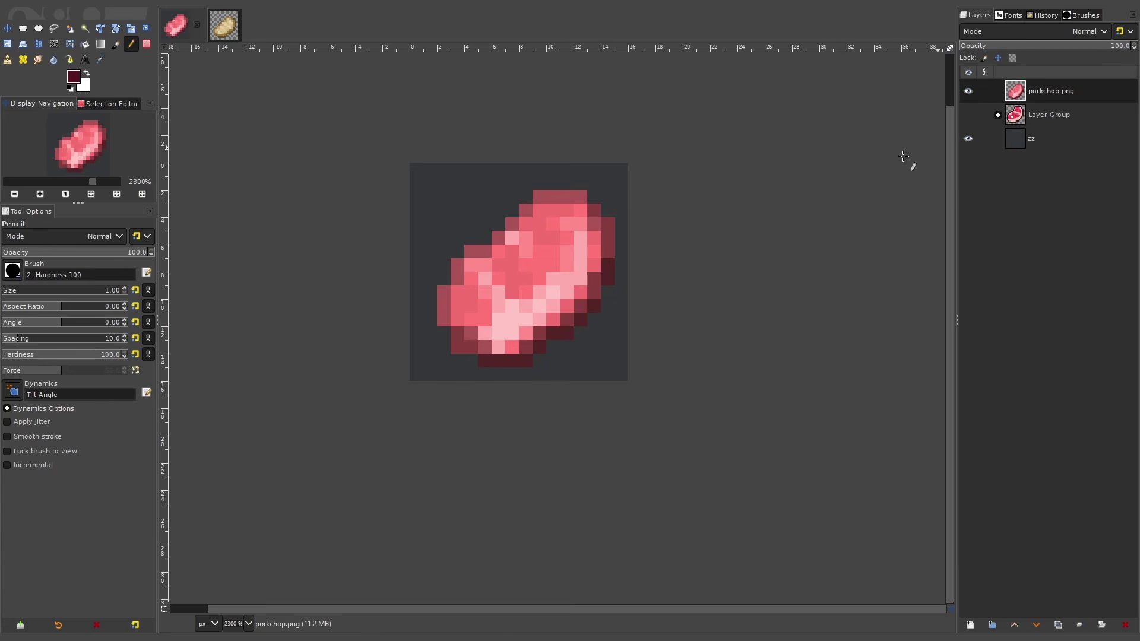
{"action": "scroll", "coordinate": [585, 262], "scroll_direction": "down", "scroll_amount": 5}
{"action": "left_click", "coordinate": [968, 114]}
{"action": "left_click", "coordinate": [968, 90]}
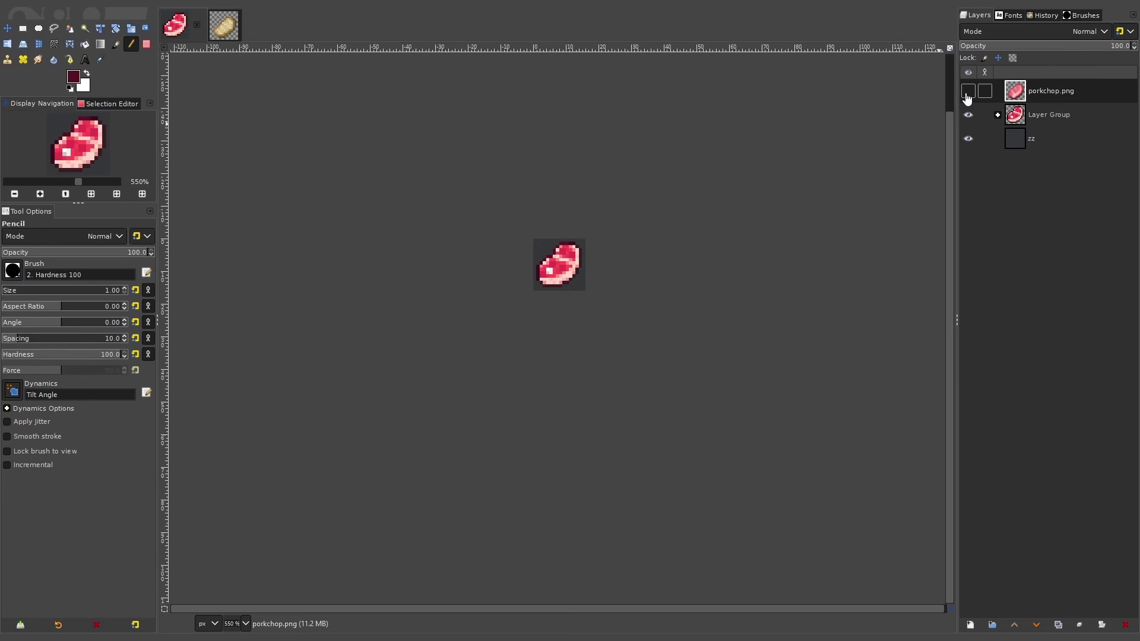
{"action": "left_click", "coordinate": [967, 114]}
{"action": "left_click", "coordinate": [968, 114]}
{"action": "scroll", "coordinate": [630, 262], "scroll_direction": "down", "scroll_amount": 2}
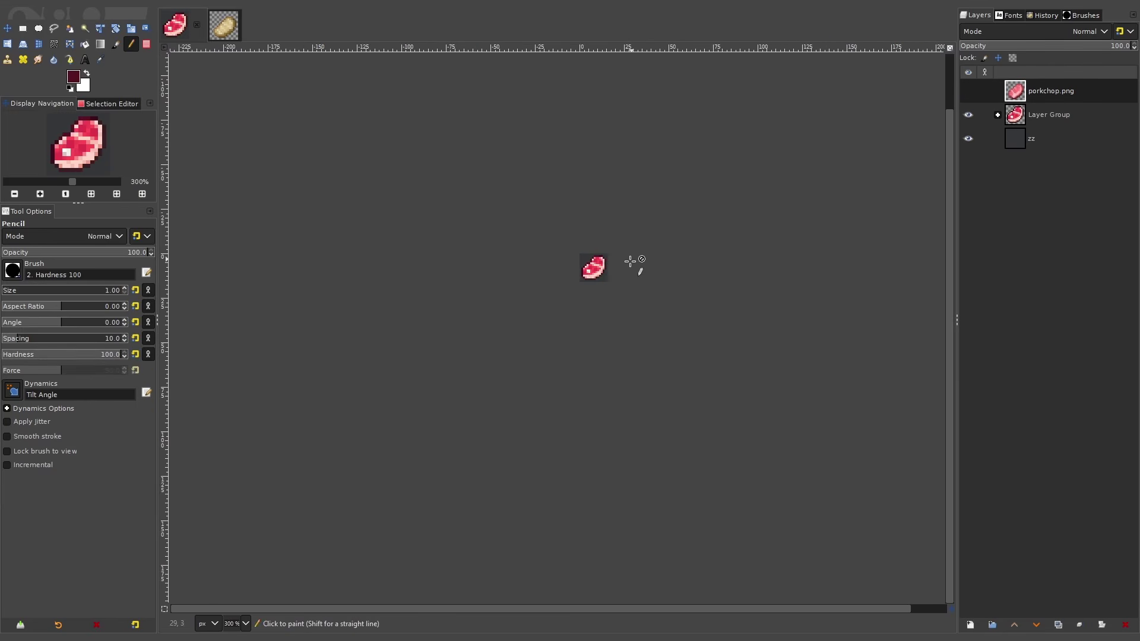
{"action": "scroll", "coordinate": [630, 262], "scroll_direction": "up", "scroll_amount": 5}
{"action": "scroll", "coordinate": [626, 259], "scroll_direction": "down", "scroll_amount": 3}
{"action": "scroll", "coordinate": [622, 252], "scroll_direction": "up", "scroll_amount": 7}
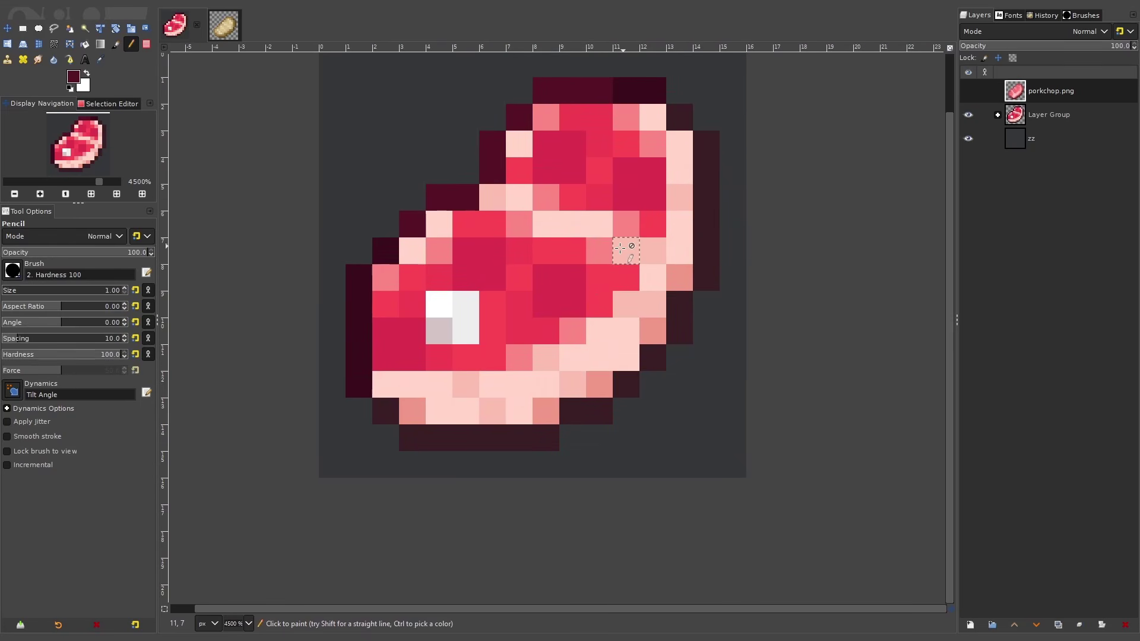
Sample the meat red, lighten it to pink, and paint transition pixels along the meat's lower edge on a new transparent layer named zz.
{"action": "left_click", "coordinate": [620, 248], "text": "ctrl"}
{"action": "left_click", "coordinate": [73, 76]}
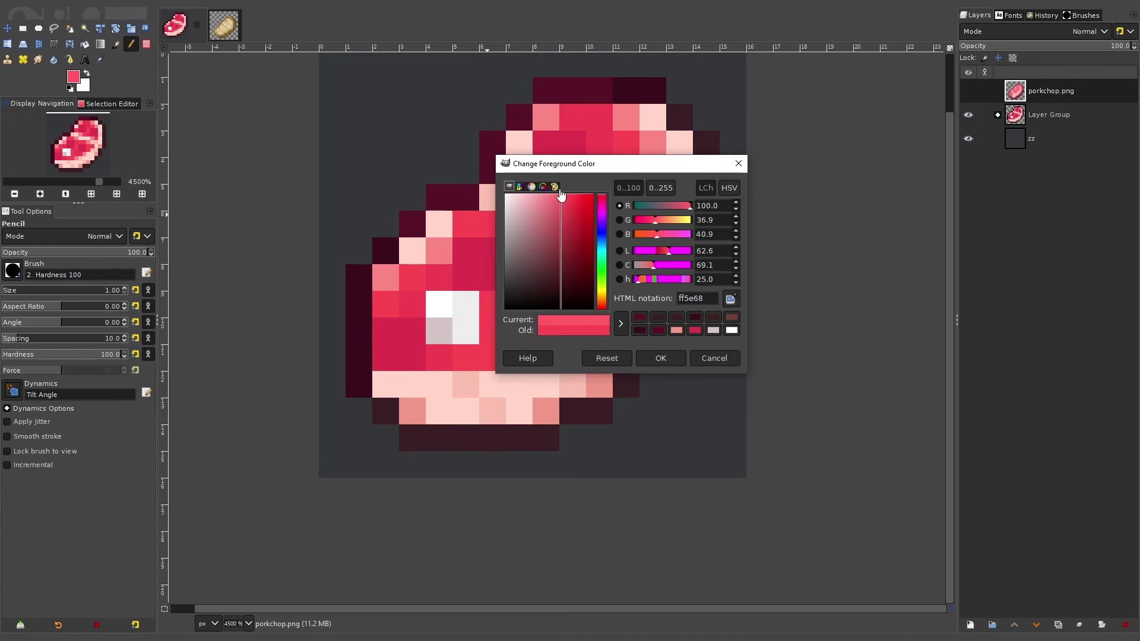
{"action": "mouse_move", "coordinate": [561, 193]}
{"action": "left_mouse_down"}
{"action": "mouse_move", "coordinate": [555, 184]}
{"action": "mouse_move", "coordinate": [557, 193]}
{"action": "left_mouse_up"}
{"action": "left_click", "coordinate": [675, 361]}
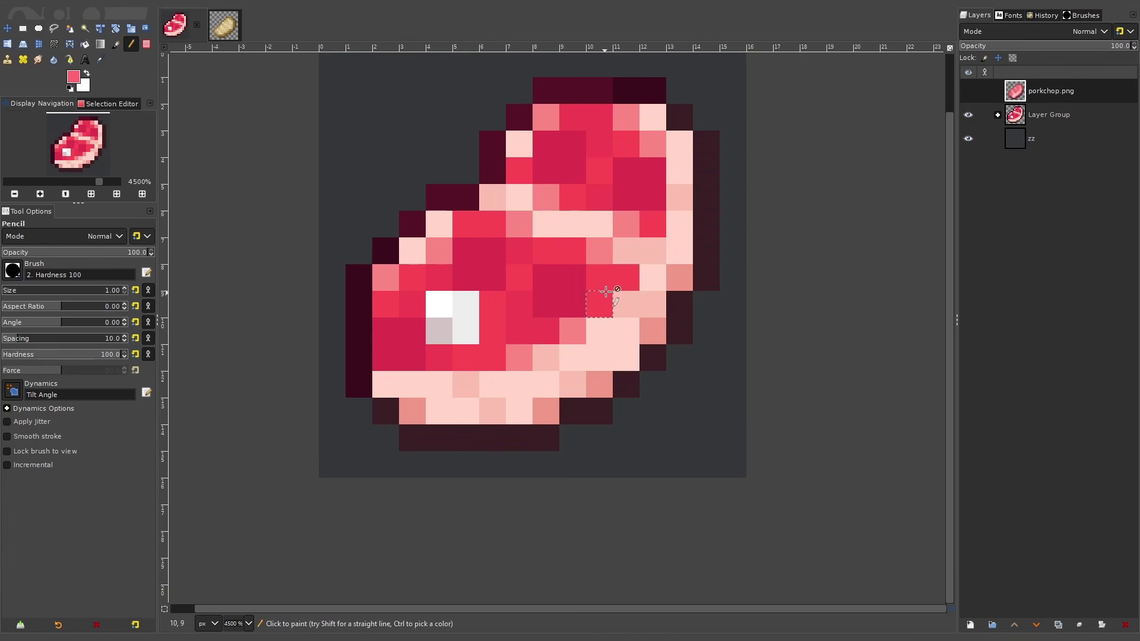
{"action": "left_click", "coordinate": [618, 300]}
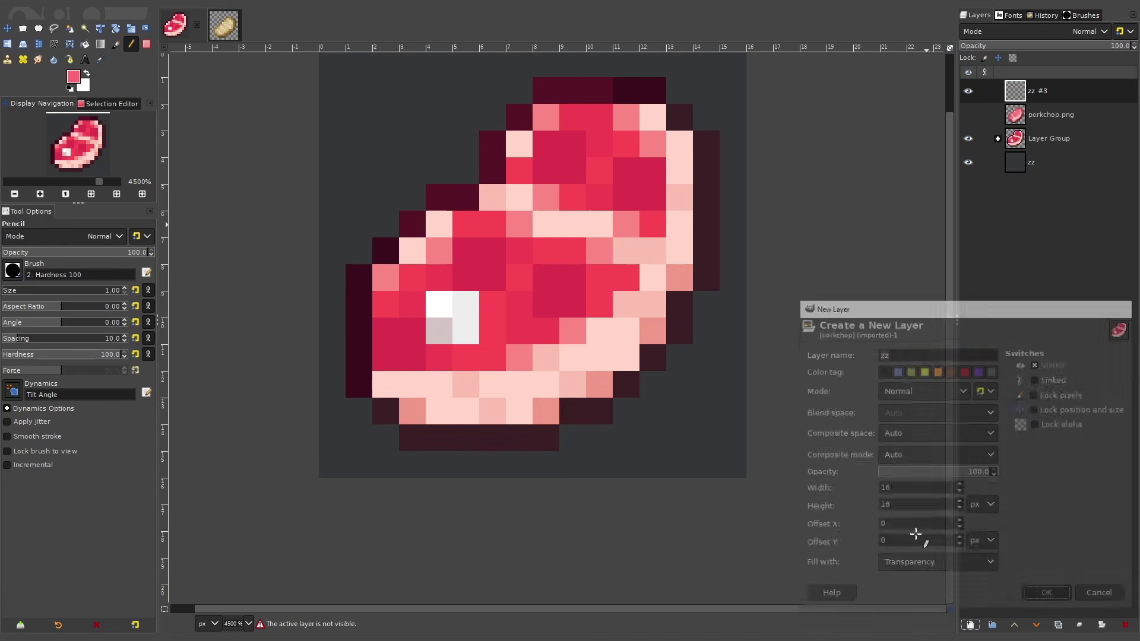
{"action": "key", "text": "Return"}
{"action": "left_click_drag", "start_coordinate": [626, 278], "coordinate": [600, 304]}
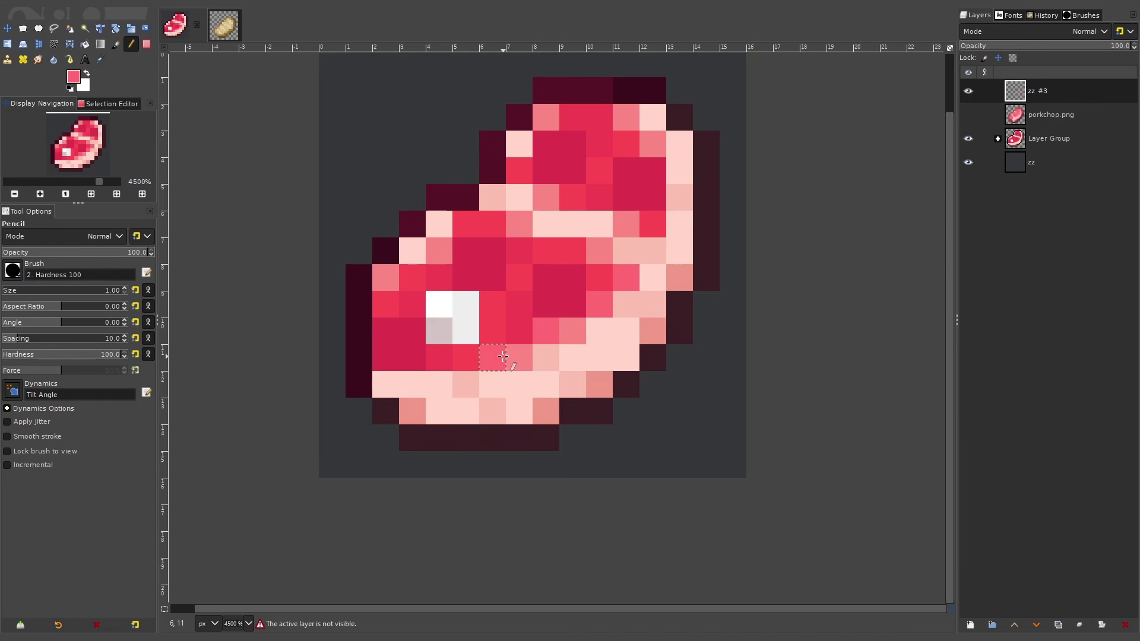
Add pink transition pixels at the upper meat section's lower-right corner and the lower section's left edge, checking them while zoomed out.
{"action": "scroll", "coordinate": [648, 296], "scroll_direction": "down", "scroll_amount": 5}
{"action": "scroll", "coordinate": [630, 301], "scroll_direction": "up", "scroll_amount": 4}
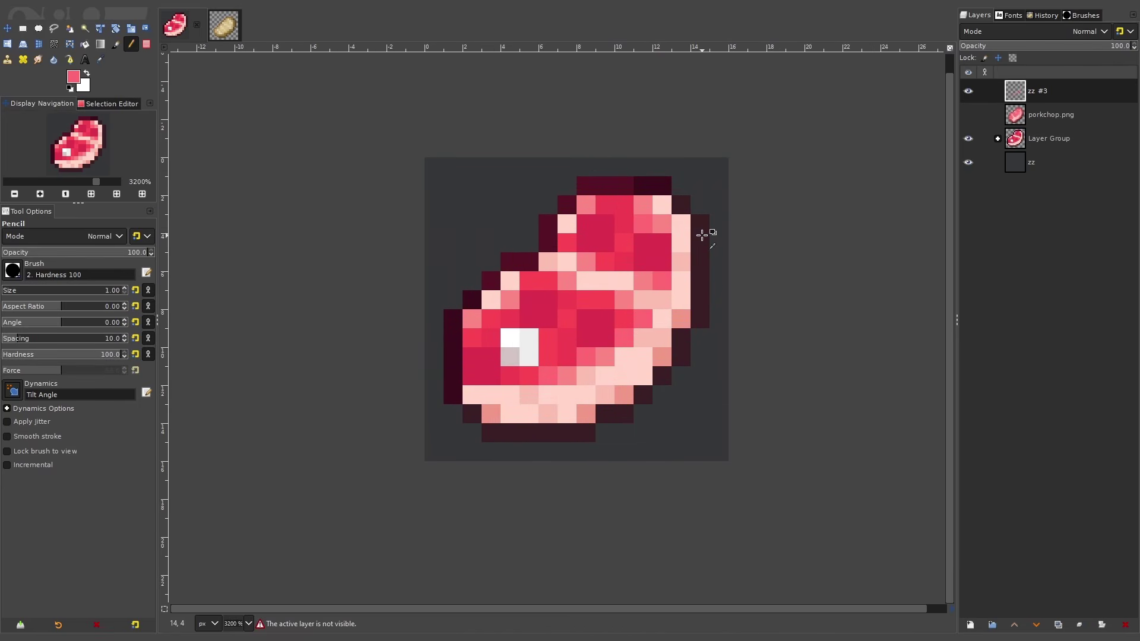
{"action": "scroll", "coordinate": [702, 236], "scroll_direction": "down", "scroll_amount": 4}
{"action": "scroll", "coordinate": [707, 229], "scroll_direction": "up", "scroll_amount": 4}
{"action": "scroll", "coordinate": [707, 229], "scroll_direction": "down", "scroll_amount": 4}
{"action": "scroll", "coordinate": [701, 237], "scroll_direction": "up", "scroll_amount": 4}
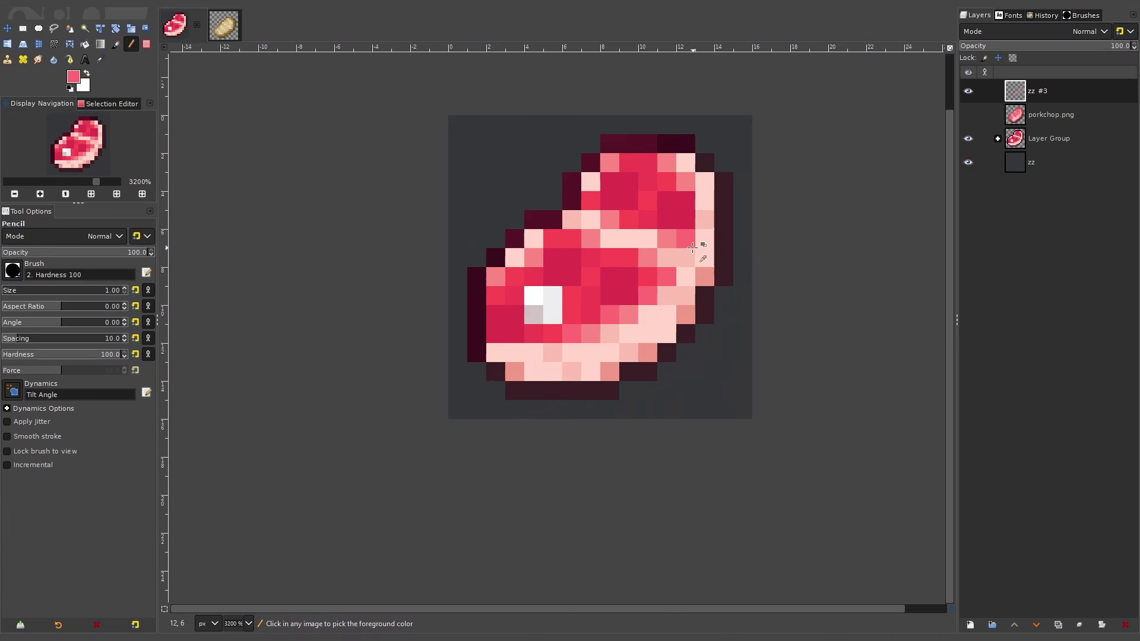
{"action": "scroll", "coordinate": [529, 327], "scroll_direction": "down", "scroll_amount": 3}
{"action": "scroll", "coordinate": [540, 330], "scroll_direction": "up", "scroll_amount": 4}
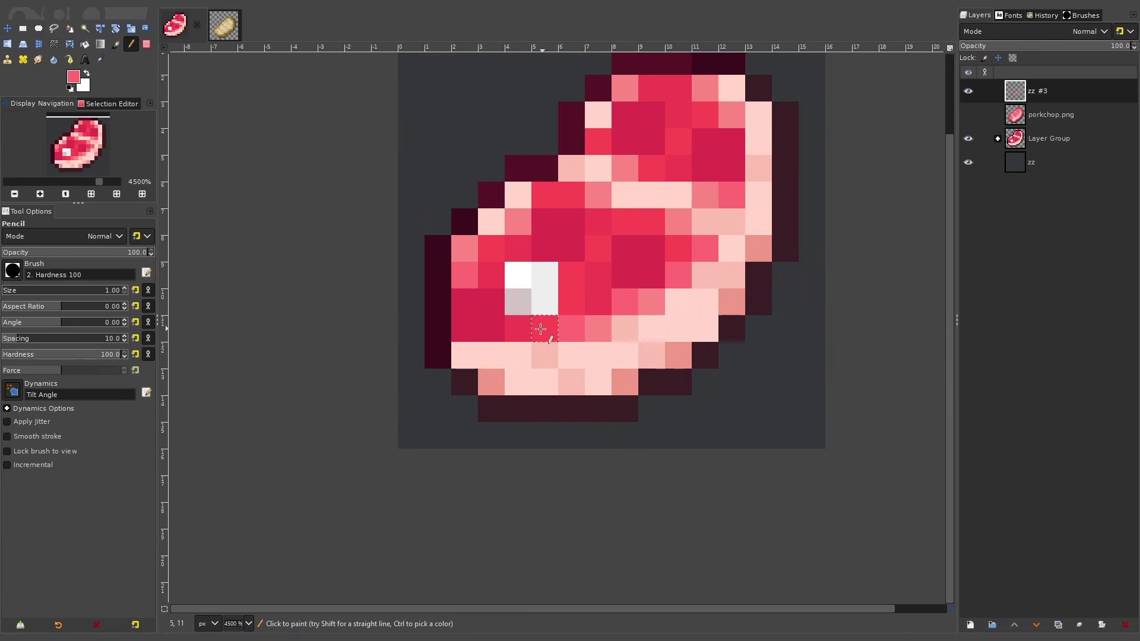
Paint more pink transition pixels beside the diagonal fat band and on the upper meat section's left edge.
{"action": "scroll", "coordinate": [624, 255], "scroll_direction": "down", "scroll_amount": 2}
{"action": "scroll", "coordinate": [715, 240], "scroll_direction": "down", "scroll_amount": 2}
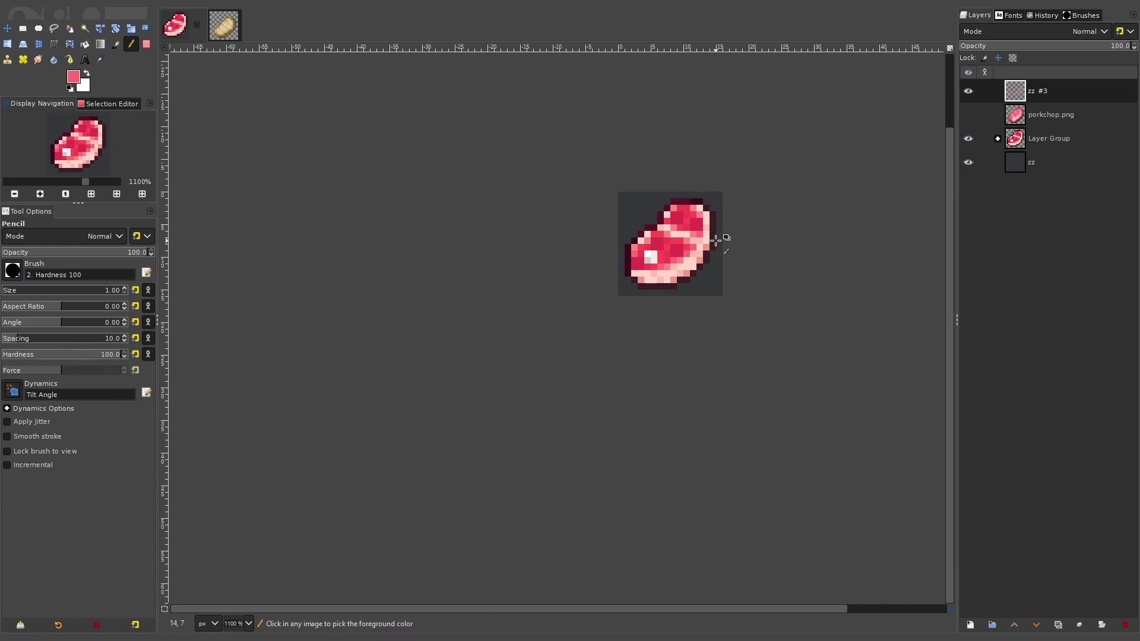
{"action": "scroll", "coordinate": [718, 237], "scroll_direction": "down", "scroll_amount": 1}
{"action": "scroll", "coordinate": [716, 237], "scroll_direction": "up", "scroll_amount": 4}
{"action": "scroll", "coordinate": [771, 232], "scroll_direction": "down", "scroll_amount": 6}
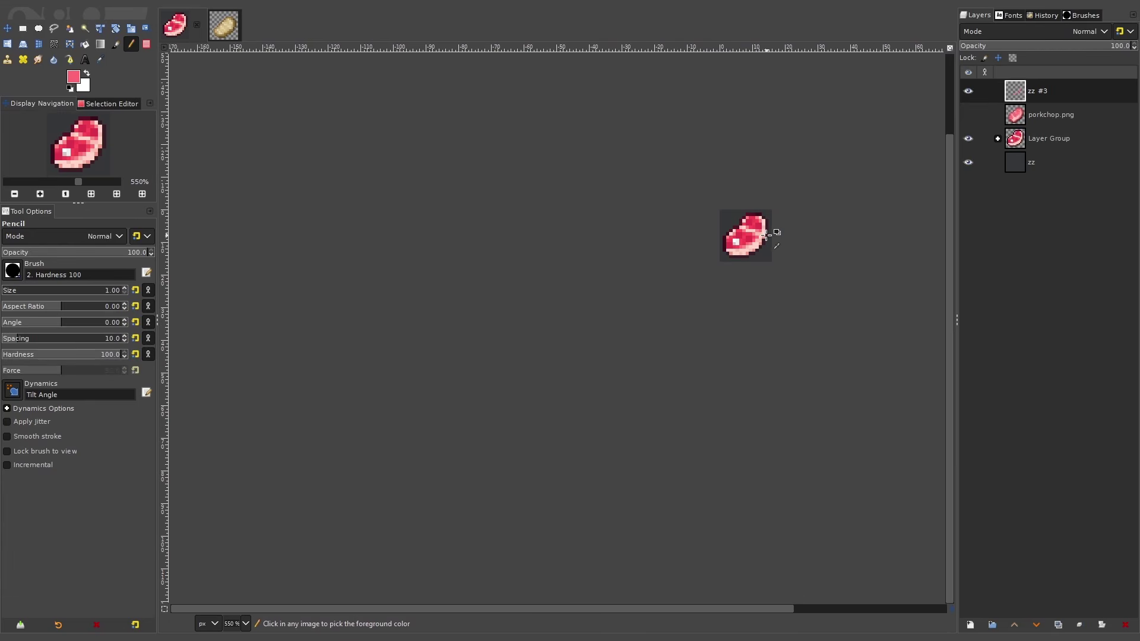
{"action": "scroll", "coordinate": [770, 232], "scroll_direction": "up", "scroll_amount": 7}
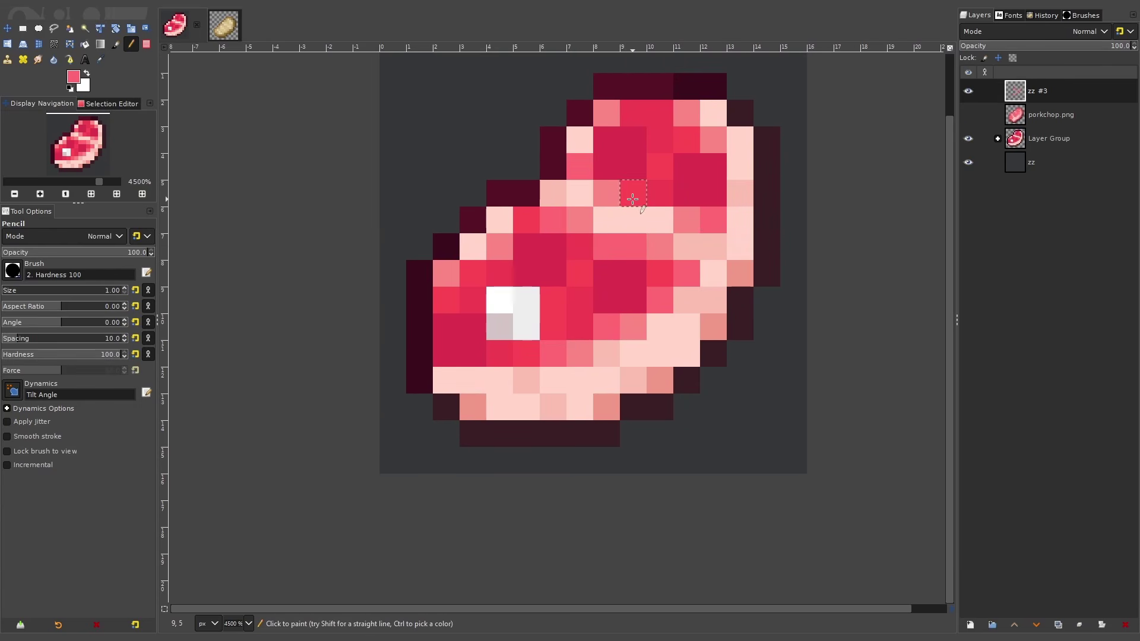
{"action": "scroll", "coordinate": [727, 208], "scroll_direction": "down", "scroll_amount": 4}
{"action": "scroll", "coordinate": [727, 208], "scroll_direction": "down", "scroll_amount": 2}
{"action": "scroll", "coordinate": [707, 215], "scroll_direction": "up", "scroll_amount": 4}
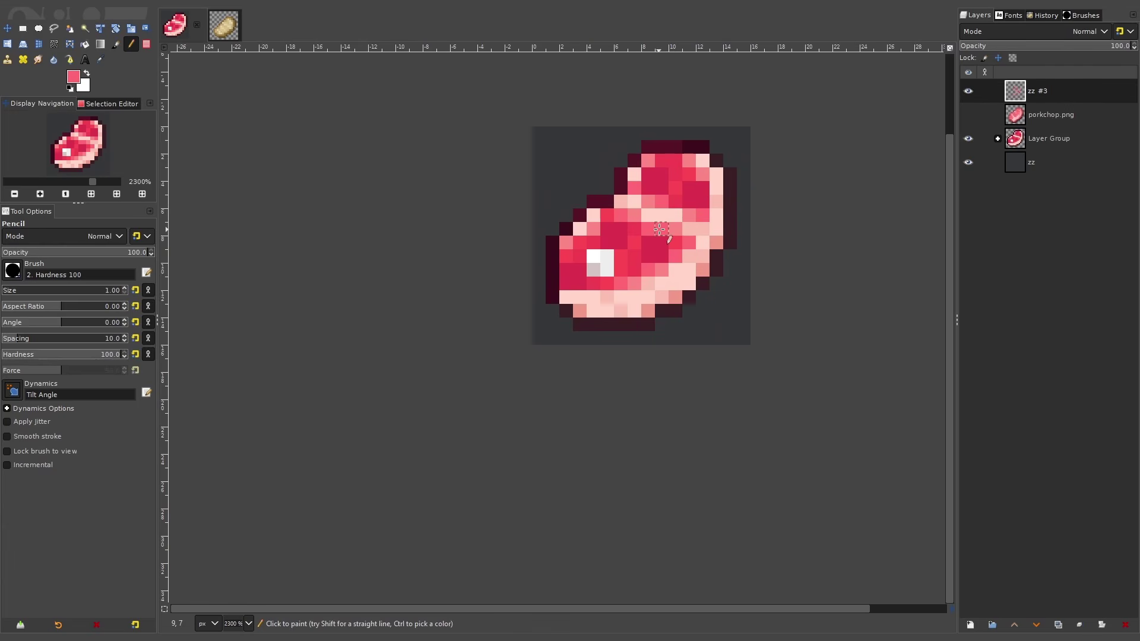
Compare the sprite with and without the pink transition pixels by repeatedly toggling the visibility of zz #3.
{"action": "left_click", "coordinate": [968, 90]}
{"action": "double_click", "coordinate": [968, 90]}
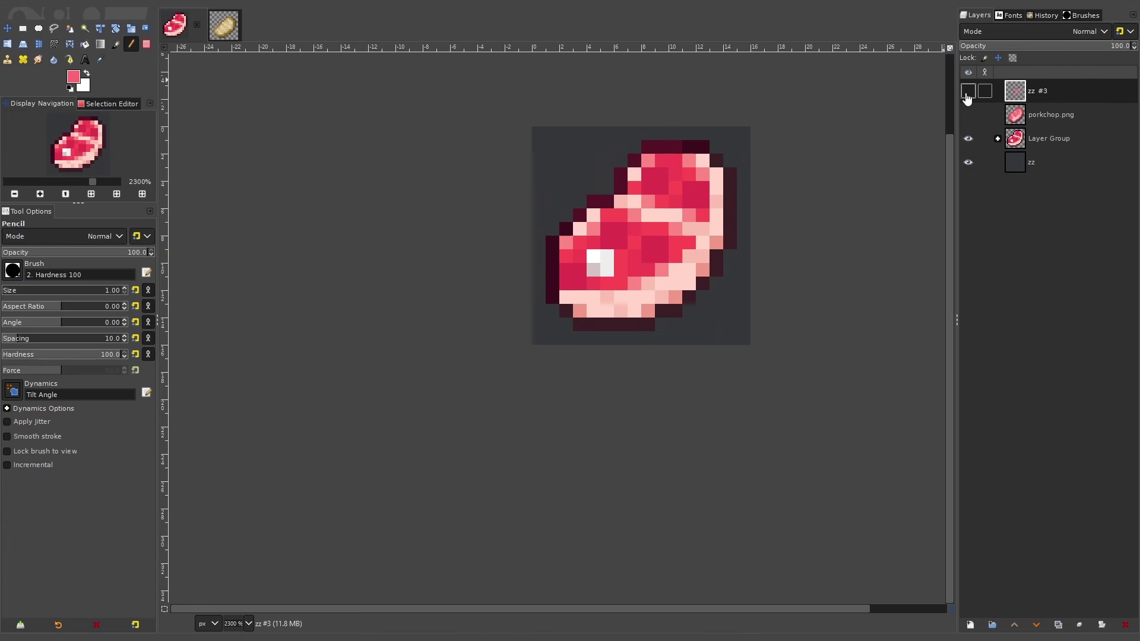
{"action": "scroll", "coordinate": [789, 212], "scroll_direction": "down", "scroll_amount": 2}
{"action": "scroll", "coordinate": [789, 212], "scroll_direction": "down", "scroll_amount": 1}
{"action": "left_click", "coordinate": [968, 91]}
{"action": "left_click", "coordinate": [968, 91]}
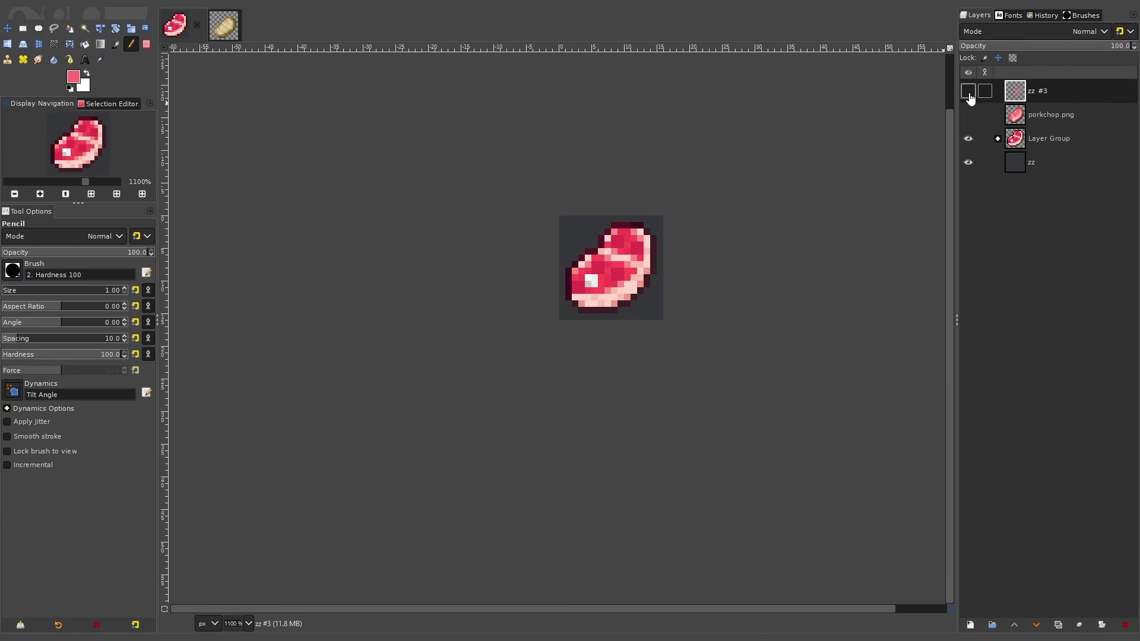
{"action": "left_click", "coordinate": [968, 90]}
{"action": "left_click", "coordinate": [969, 93]}
{"action": "left_click", "coordinate": [969, 93]}
{"action": "left_click", "coordinate": [968, 90]}
{"action": "left_click", "coordinate": [968, 90]}
{"action": "left_click", "coordinate": [969, 90]}
{"action": "left_click", "coordinate": [969, 90]}
{"action": "left_click", "coordinate": [968, 90]}
{"action": "left_click", "coordinate": [969, 90]}
{"action": "scroll", "coordinate": [653, 256], "scroll_direction": "up", "scroll_amount": 3}
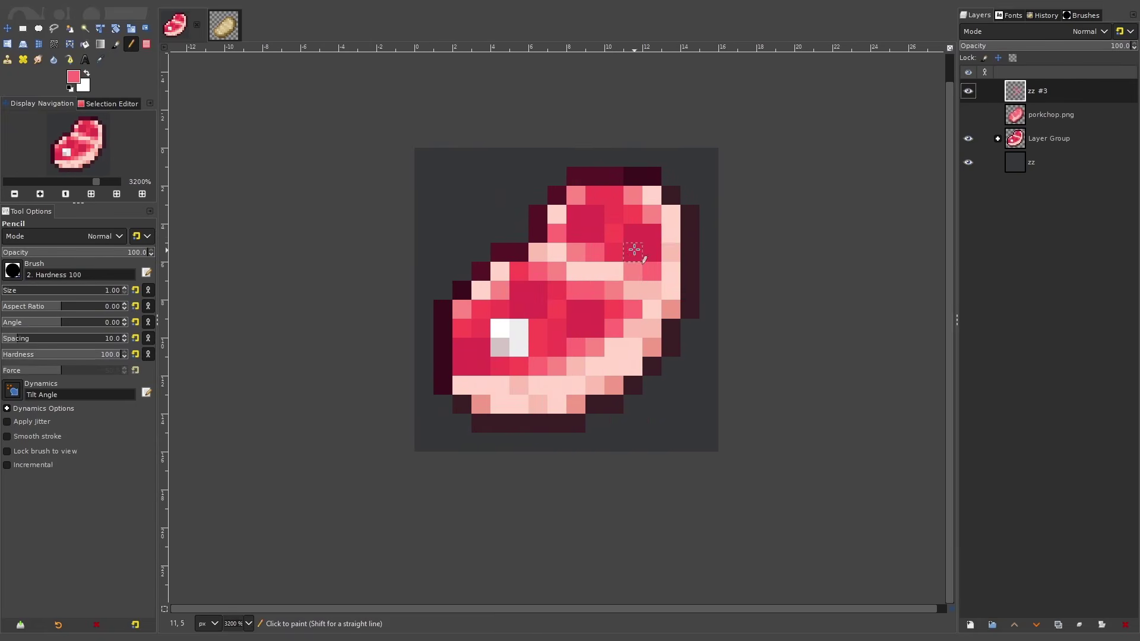
Move the zz #3 layer into the layer group above zz #2 and collapse the group.
{"action": "left_click", "coordinate": [998, 138]}
{"action": "left_click_drag", "start_coordinate": [1029, 93], "coordinate": [1038, 141]}
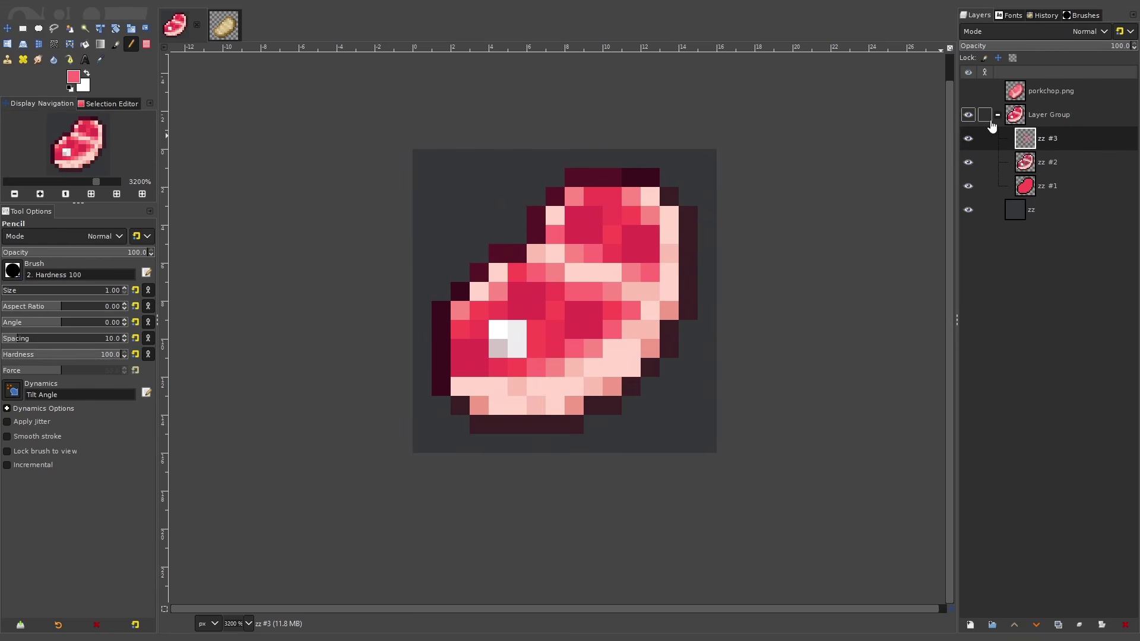
{"action": "left_click", "coordinate": [998, 115]}
Copy the whole layer group to the clipboard and switch to the cooked_porkchop.png image.
{"action": "left_click", "coordinate": [1013, 117]}
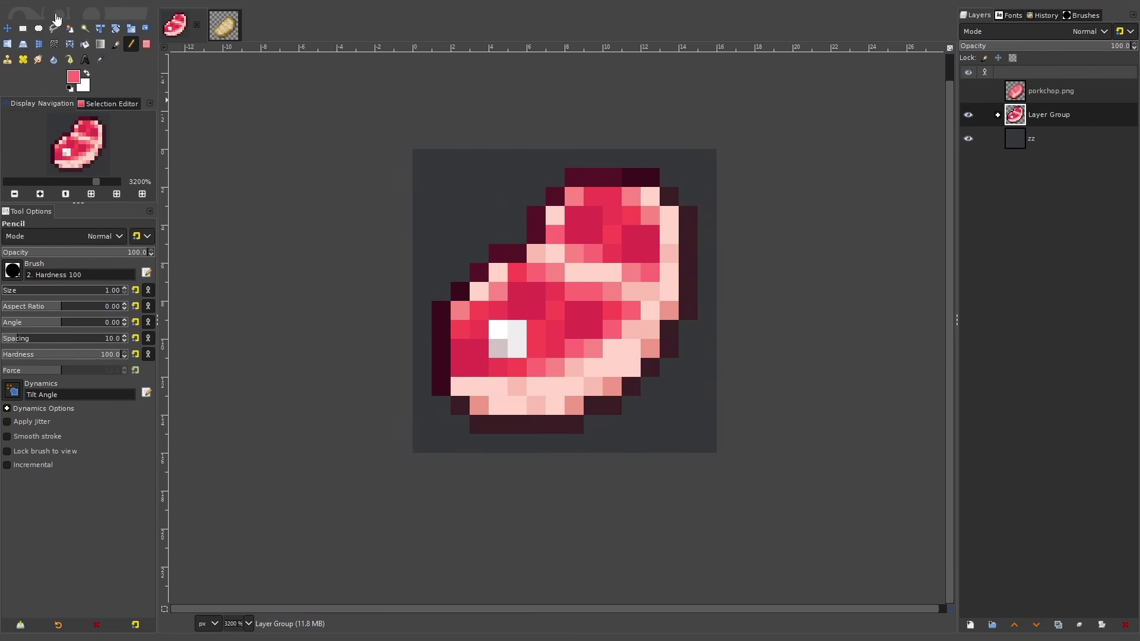
{"action": "left_click", "coordinate": [33, 10]}
{"action": "left_click", "coordinate": [65, 86]}
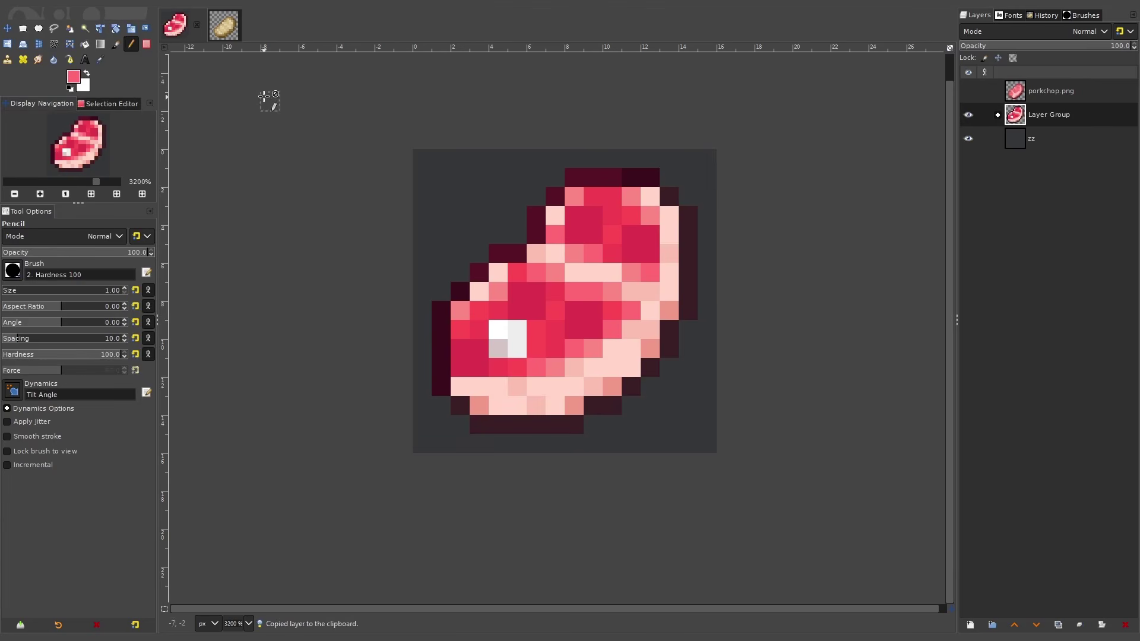
{"action": "left_click", "coordinate": [225, 34]}
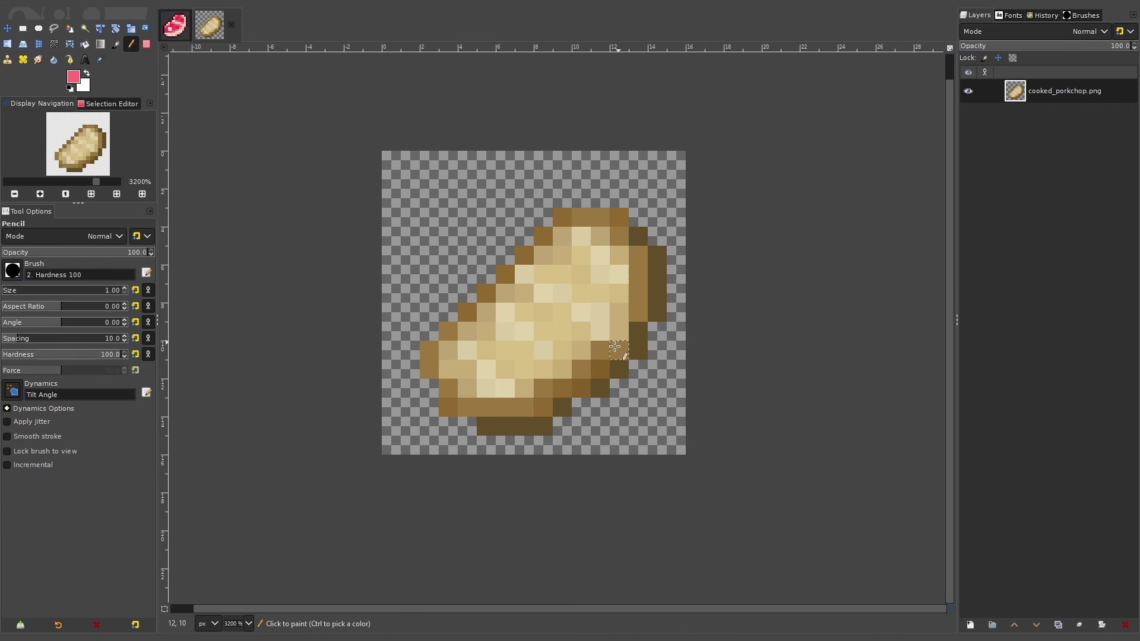
Try pasting the copied layer group into the cooked porkchop image, and undo the paste.
{"action": "scroll", "coordinate": [616, 349], "scroll_direction": "up", "scroll_amount": 6}
{"action": "scroll", "coordinate": [820, 252], "scroll_direction": "down", "scroll_amount": 6}
{"action": "scroll", "coordinate": [760, 263], "scroll_direction": "up", "scroll_amount": 1}
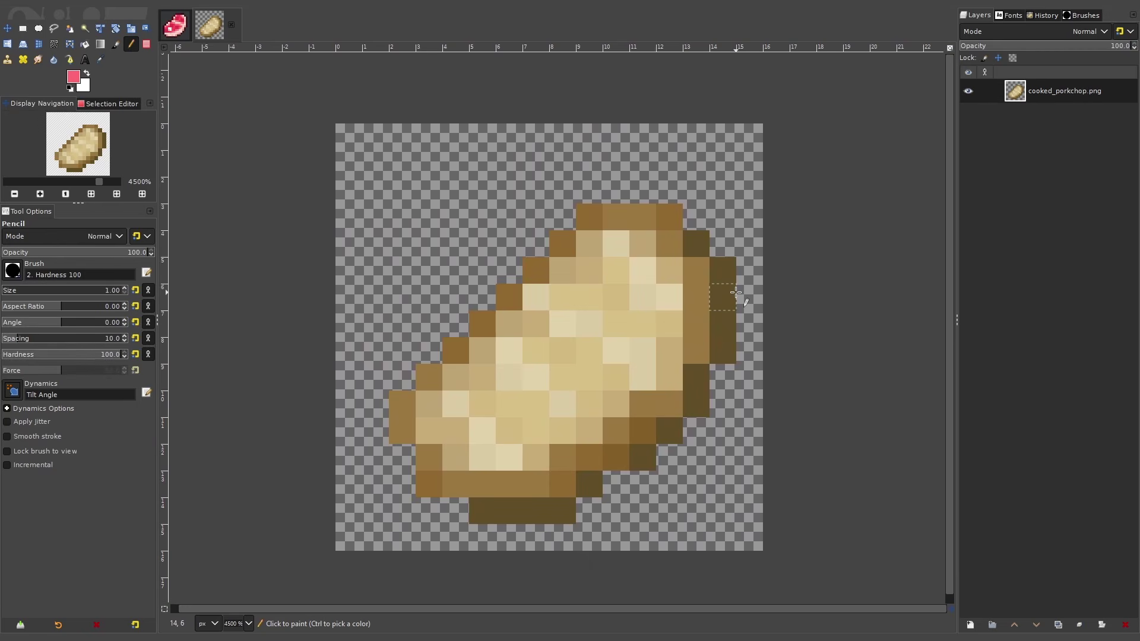
{"action": "key", "text": "ctrl+v"}
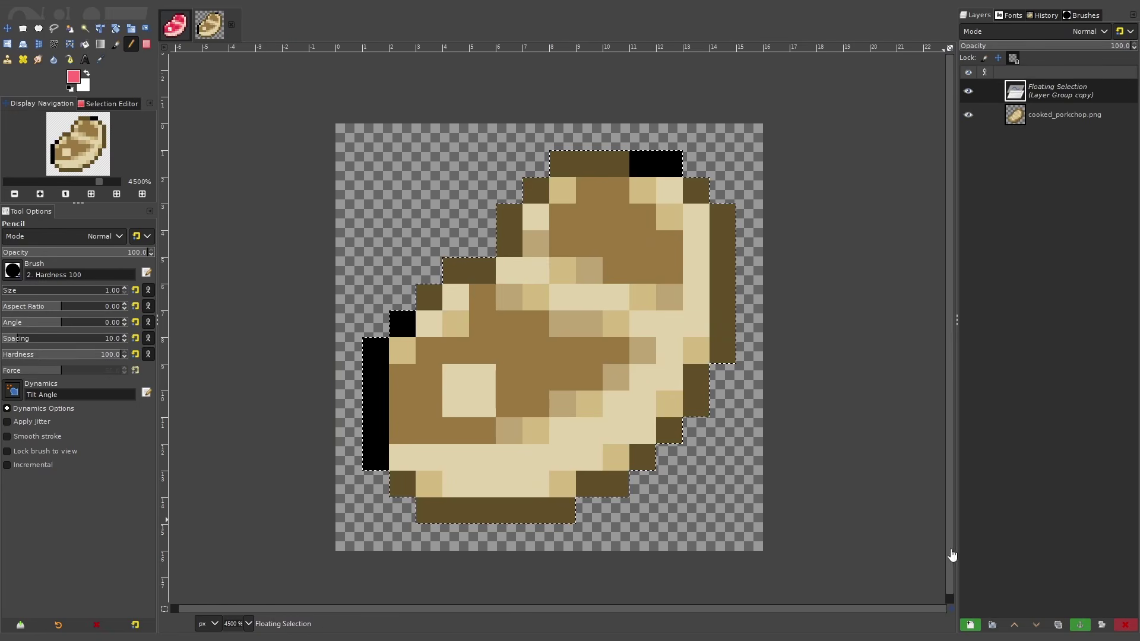
{"action": "key", "text": "ctrl+z"}
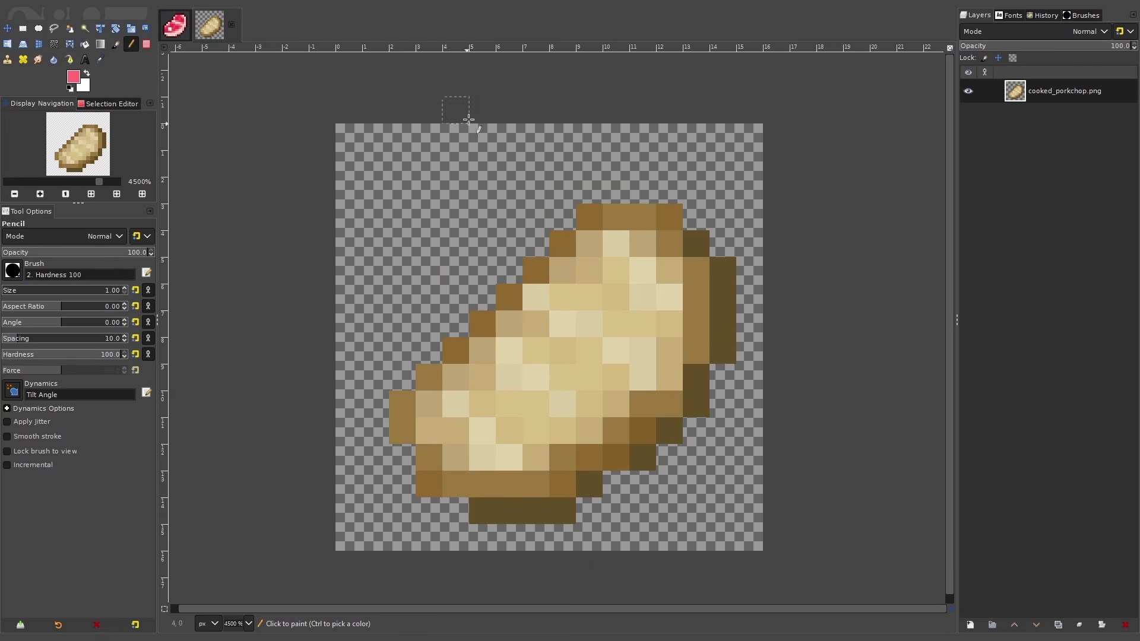
Hide the original cooked_porkchop.png layer and look through the available paste options.
{"action": "left_click", "coordinate": [977, 91]}
{"action": "left_click", "coordinate": [37, 12]}
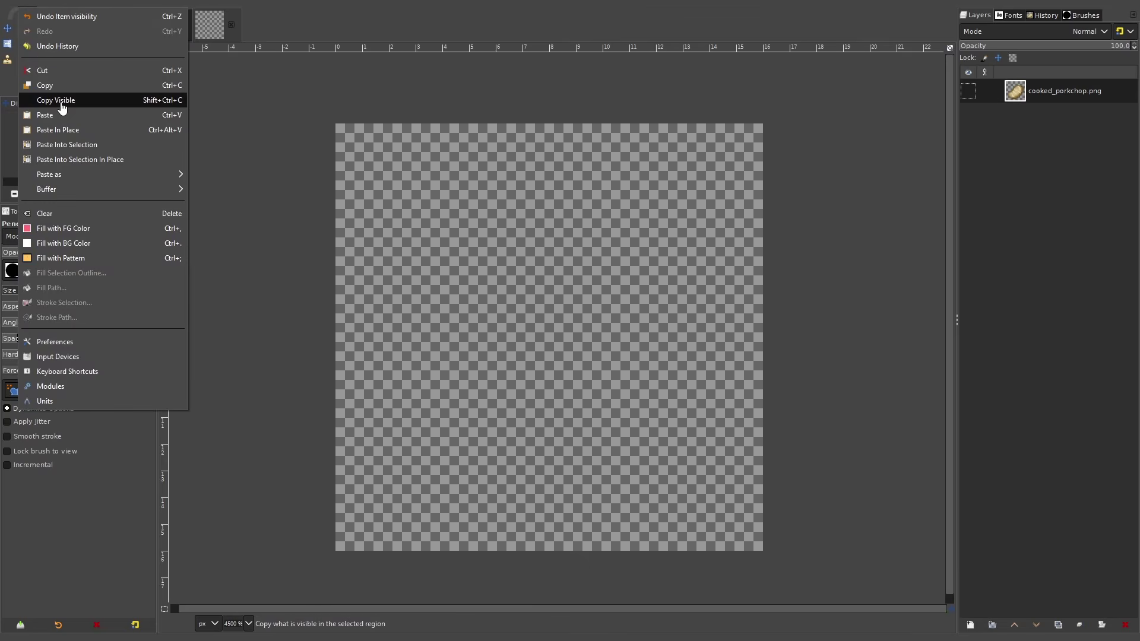
{"action": "left_click", "coordinate": [48, 8]}
{"action": "left_click", "coordinate": [49, 8]}
{"action": "mouse_move", "coordinate": [30, 8]}
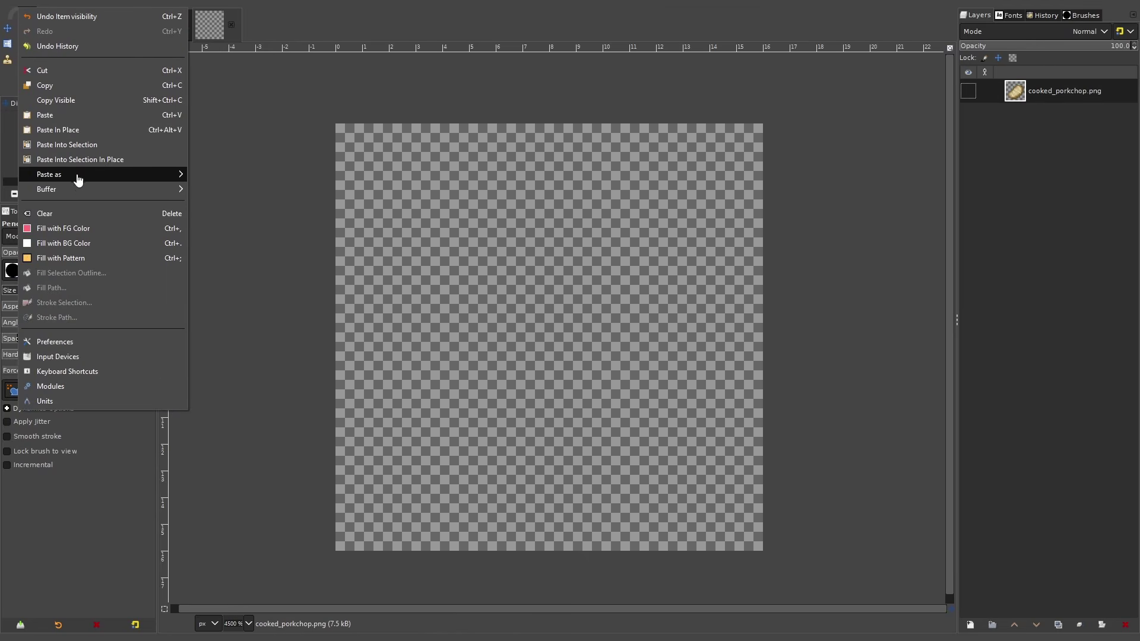
{"action": "mouse_move", "coordinate": [81, 174]}
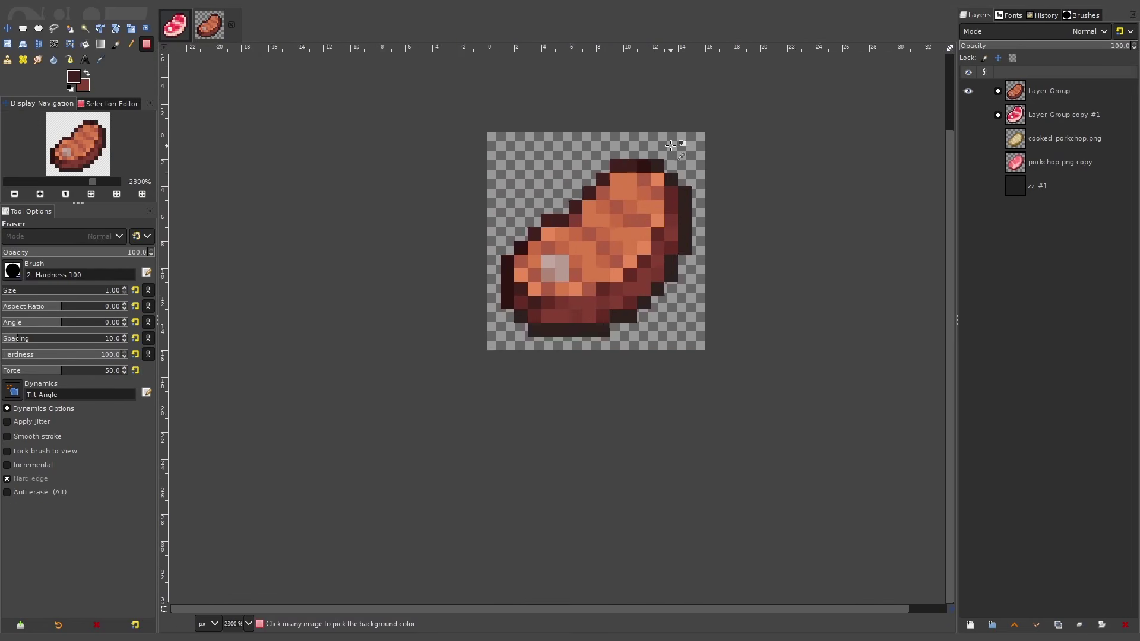
Compare the cooked porkchop with the raw version by alternately showing Layer Group and Layer Group copy #1, ending with the cooked version shown.
{"action": "scroll", "coordinate": [671, 146], "scroll_direction": "up", "scroll_amount": 1, "text": "ctrl"}
{"action": "left_click", "coordinate": [968, 115]}
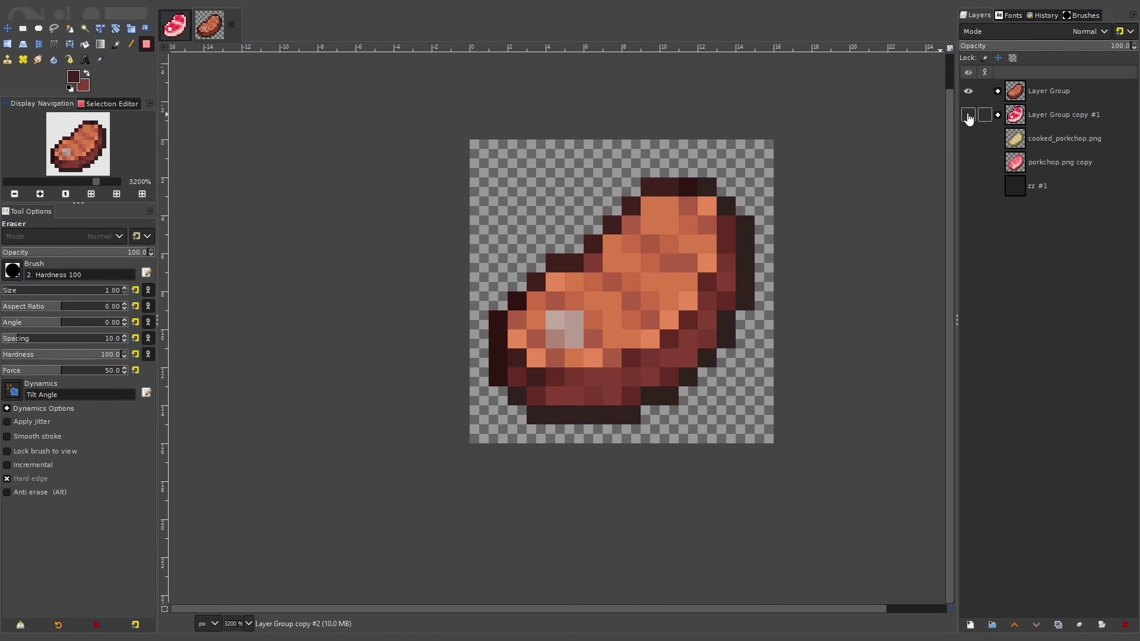
{"action": "left_click", "coordinate": [968, 91]}
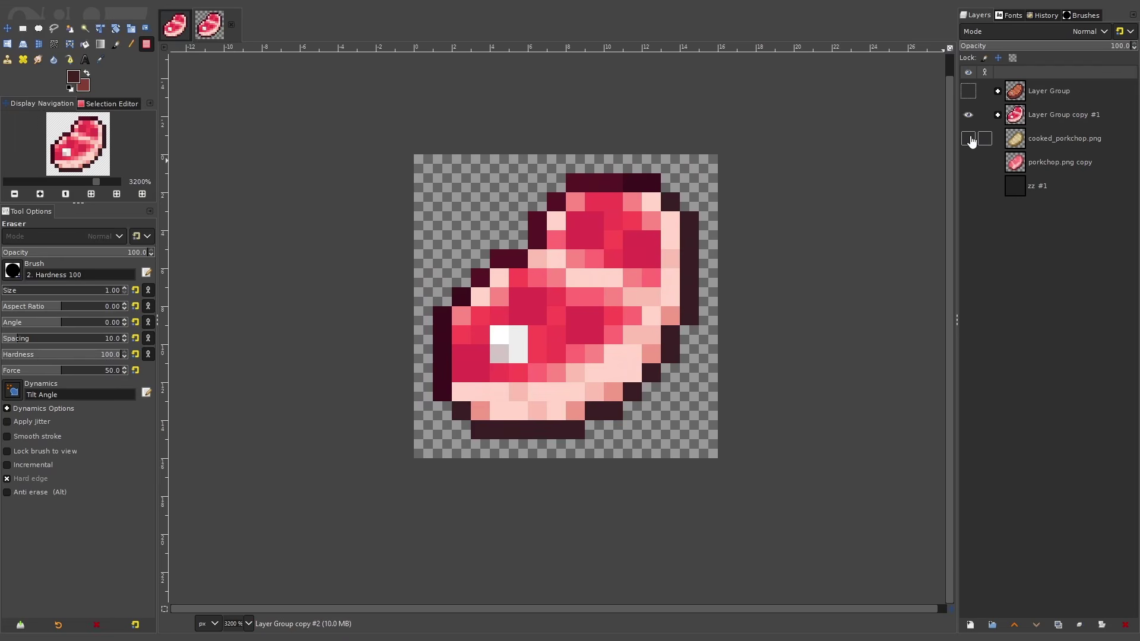
{"action": "left_click", "coordinate": [968, 115]}
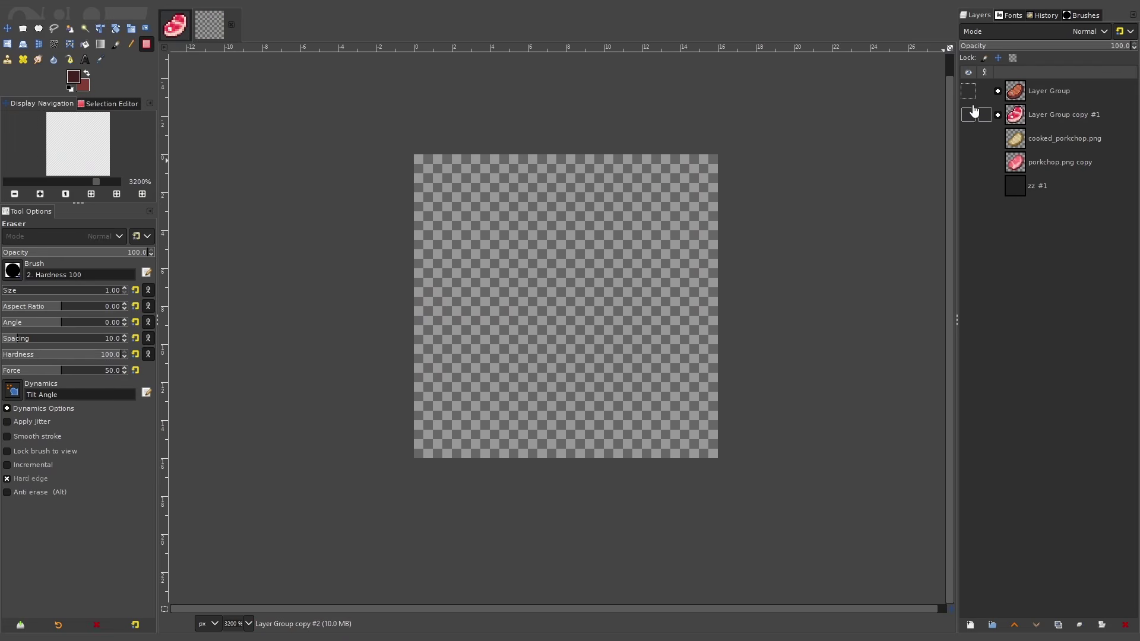
{"action": "left_click", "coordinate": [969, 91]}
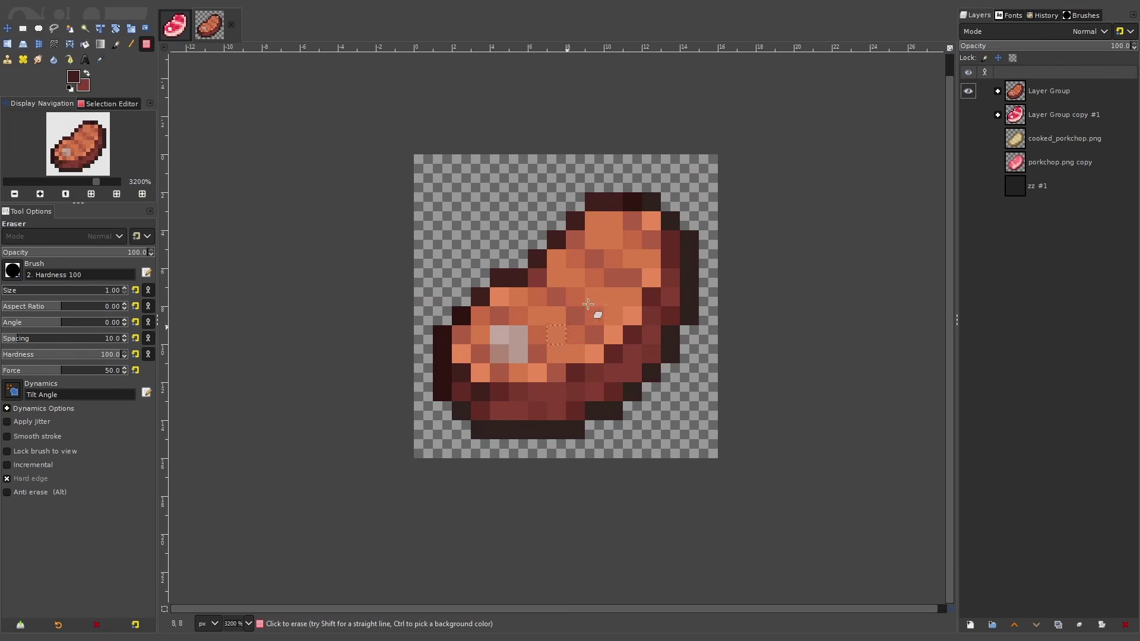
{"action": "scroll", "coordinate": [594, 257], "scroll_direction": "down", "scroll_amount": 5, "text": "ctrl"}
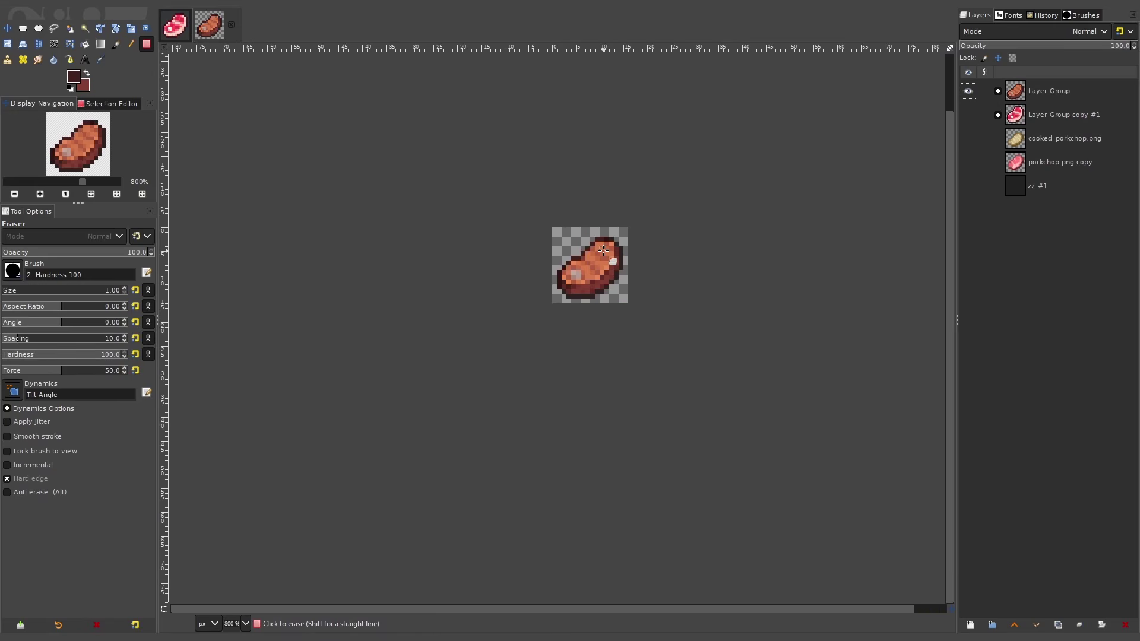
{"action": "scroll", "coordinate": [618, 252], "scroll_direction": "up", "scroll_amount": 4, "text": "ctrl"}
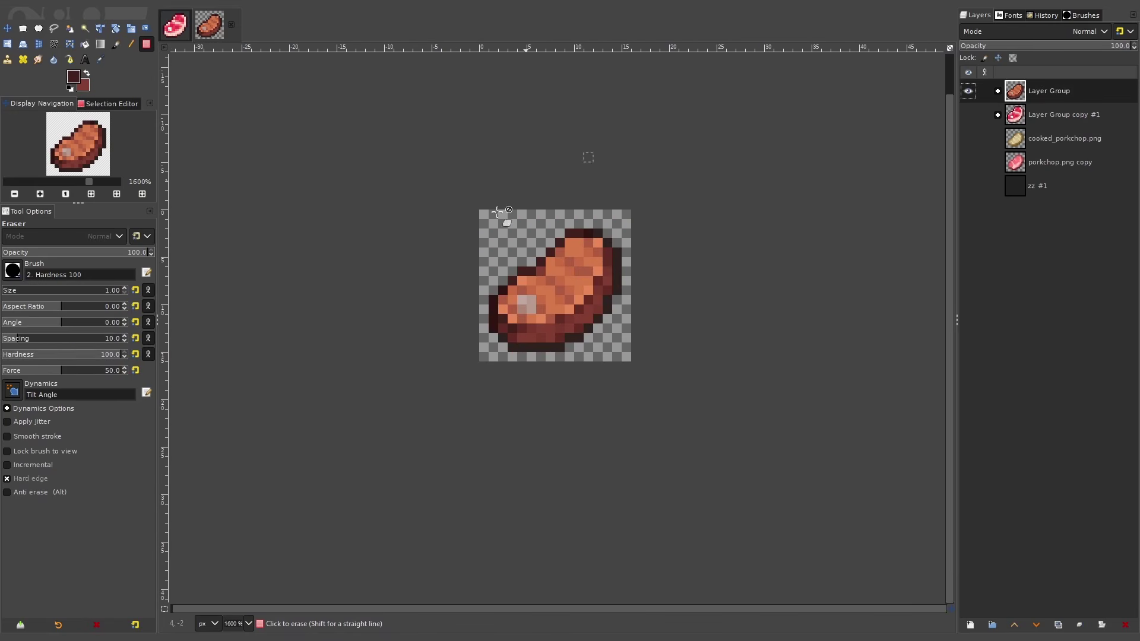
{"action": "left_click", "coordinate": [159, 8]}
{"action": "key", "text": "Escape"}
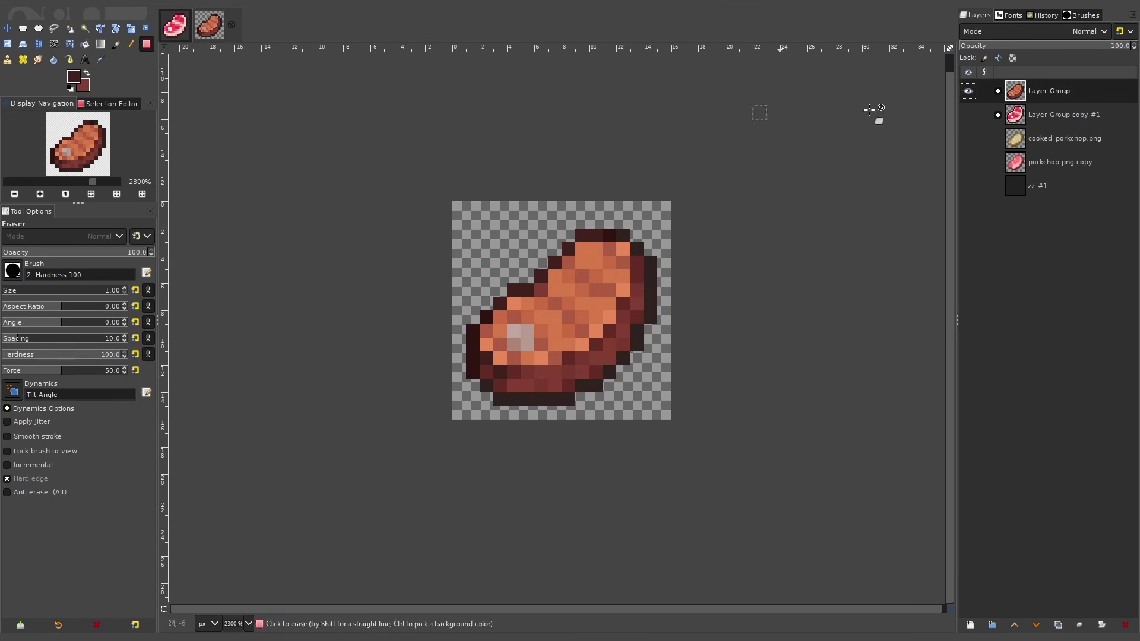
Merge the nested Layer Group copy #2 and its parent Layer Group into a single cooked porkchop layer.
{"action": "left_click", "coordinate": [998, 90]}
{"action": "right_click", "coordinate": [1053, 113]}
{"action": "left_click", "coordinate": [974, 284]}
{"action": "right_click", "coordinate": [1031, 91]}
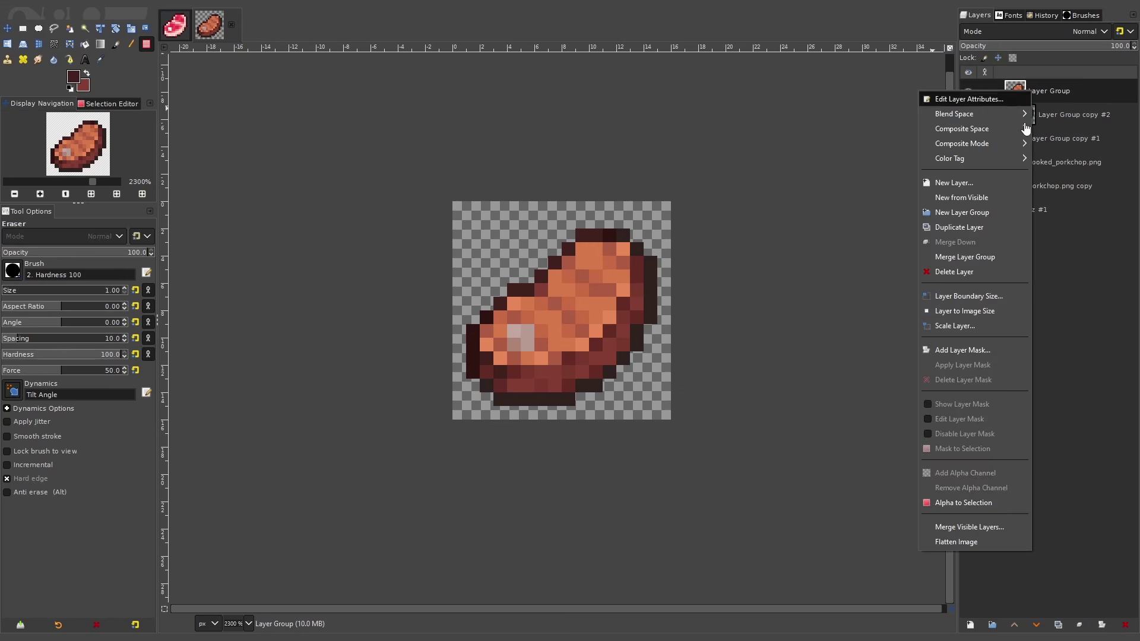
{"action": "left_click", "coordinate": [985, 261]}
{"action": "left_click", "coordinate": [156, 10]}
{"action": "left_click", "coordinate": [237, 44]}
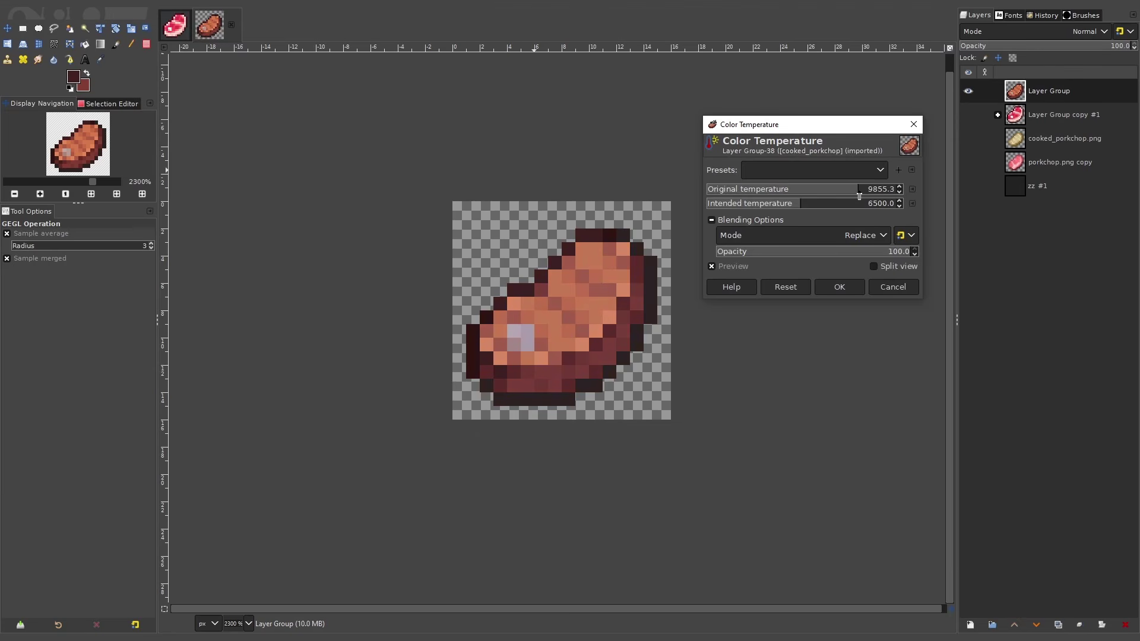
{"action": "scroll", "coordinate": [589, 256], "scroll_direction": "up", "scroll_amount": 1}
{"action": "left_click", "coordinate": [893, 287]}
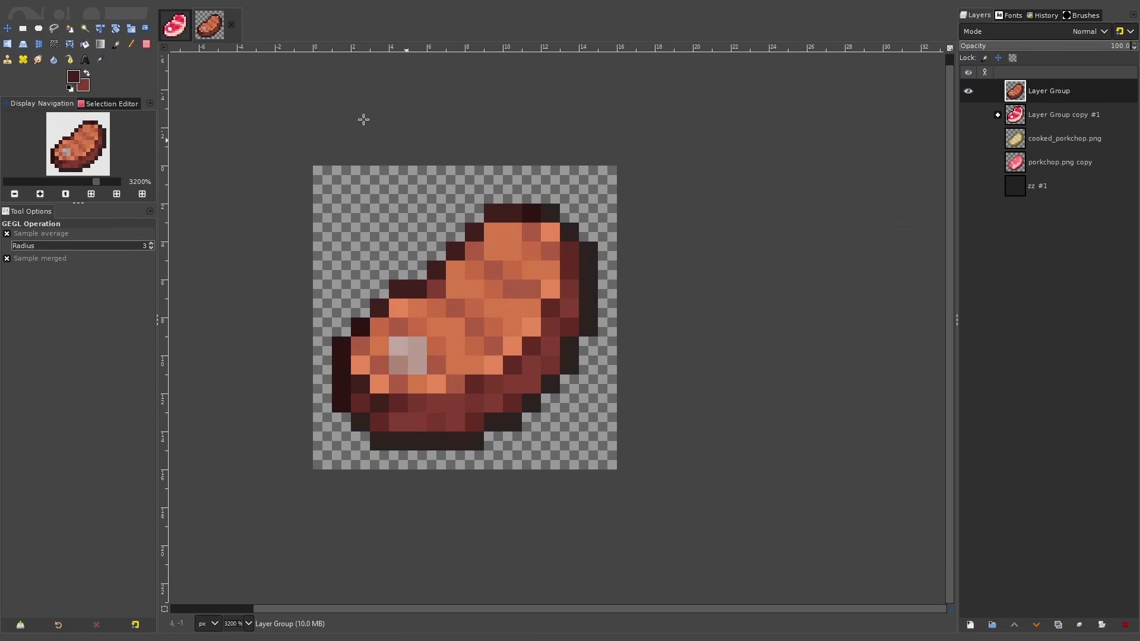
Adjust the merged cooked porkchop layer's colours towards a warmer orange tone.
{"action": "left_click", "coordinate": [124, 10]}
{"action": "mouse_move", "coordinate": [149, 10]}
{"action": "left_click", "coordinate": [161, 61]}
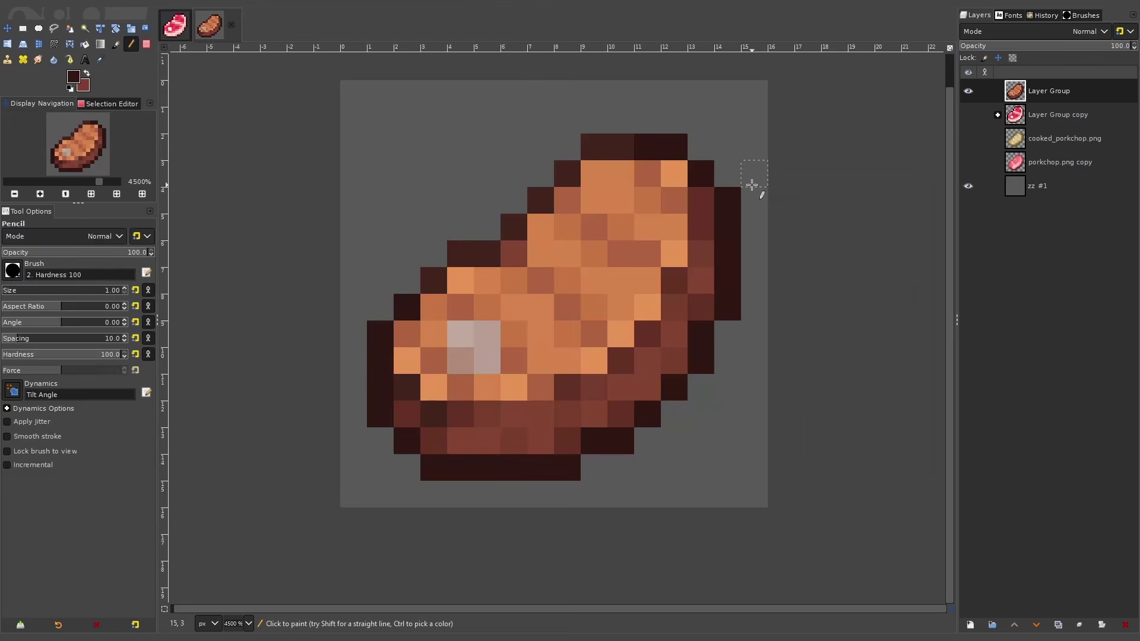
Compare the recoloured cooked porkchop with the raw one by alternately showing Layer Group and Layer Group copy over the grey backdrop.
{"action": "scroll", "coordinate": [753, 202], "scroll_direction": "down", "scroll_amount": 2}
{"action": "scroll", "coordinate": [754, 213], "scroll_direction": "down", "scroll_amount": 2}
{"action": "scroll", "coordinate": [760, 214], "scroll_direction": "up", "scroll_amount": 5}
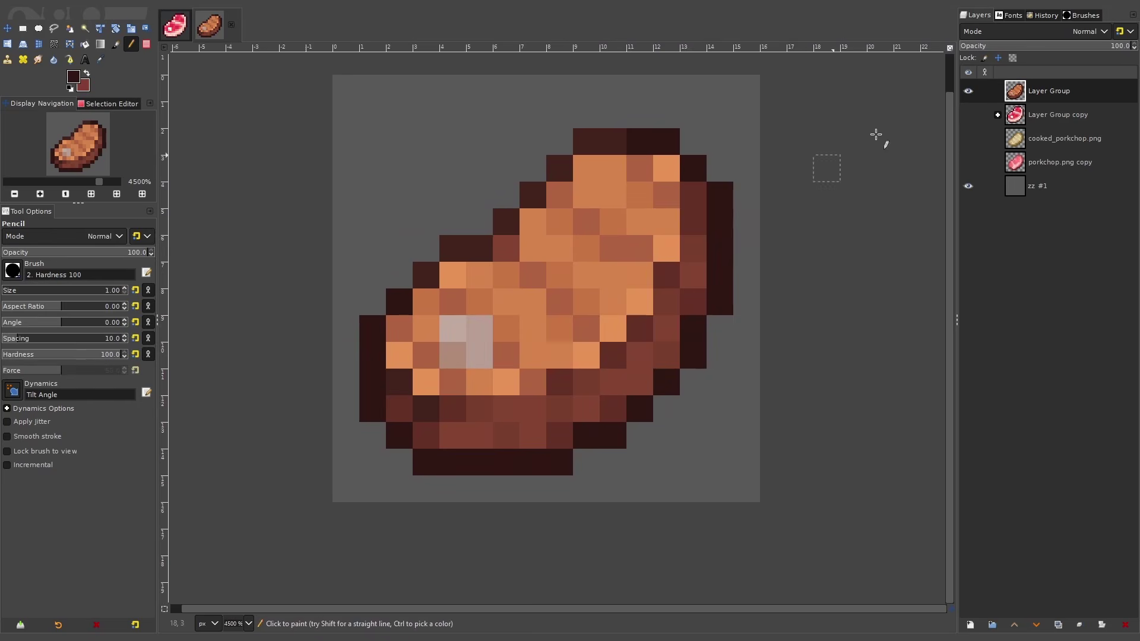
{"action": "left_click", "coordinate": [968, 91]}
{"action": "left_click", "coordinate": [969, 115]}
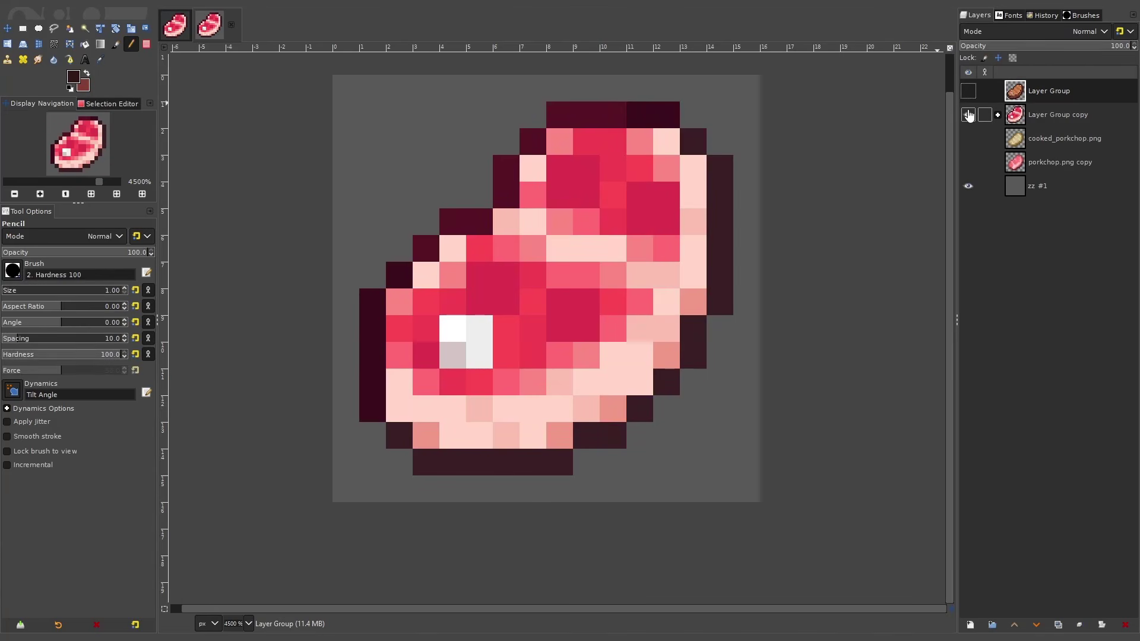
{"action": "left_click", "coordinate": [969, 115]}
{"action": "left_click", "coordinate": [969, 91]}
{"action": "scroll", "coordinate": [778, 211], "scroll_direction": "down", "scroll_amount": 2}
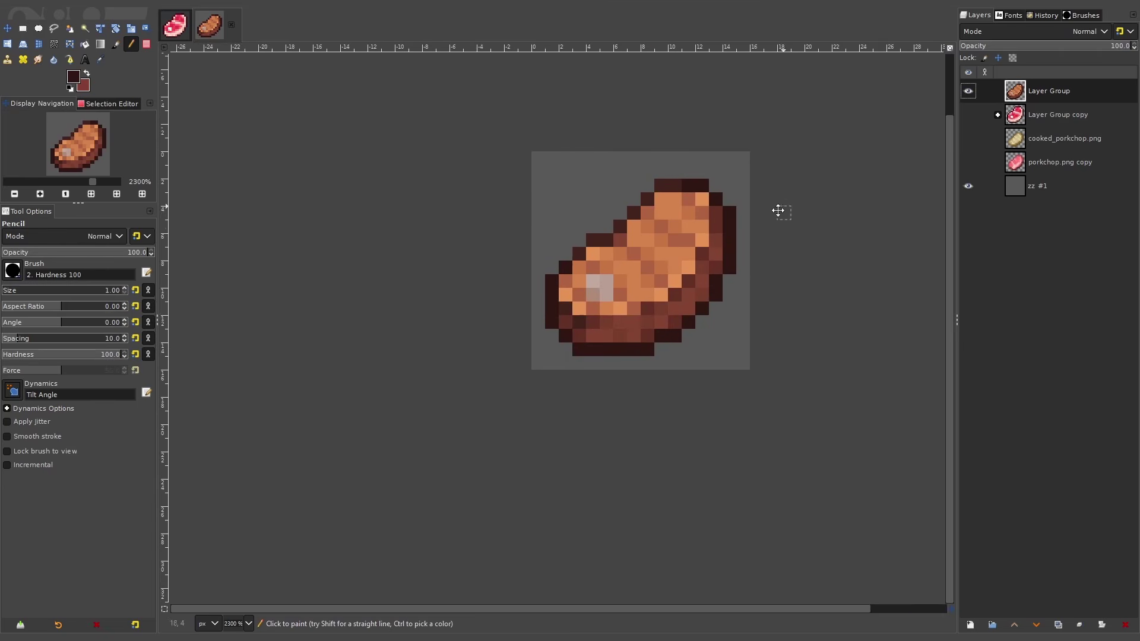
{"action": "left_click_drag", "start_coordinate": [778, 211], "coordinate": [758, 230]}
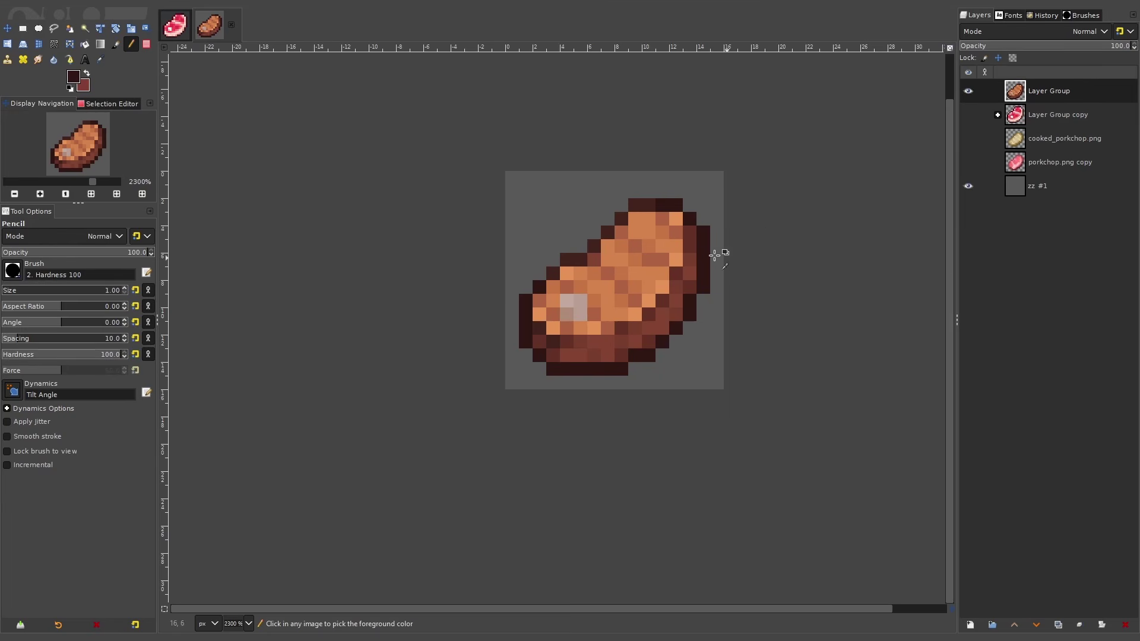
{"action": "scroll", "coordinate": [700, 255], "scroll_direction": "up", "scroll_amount": 1}
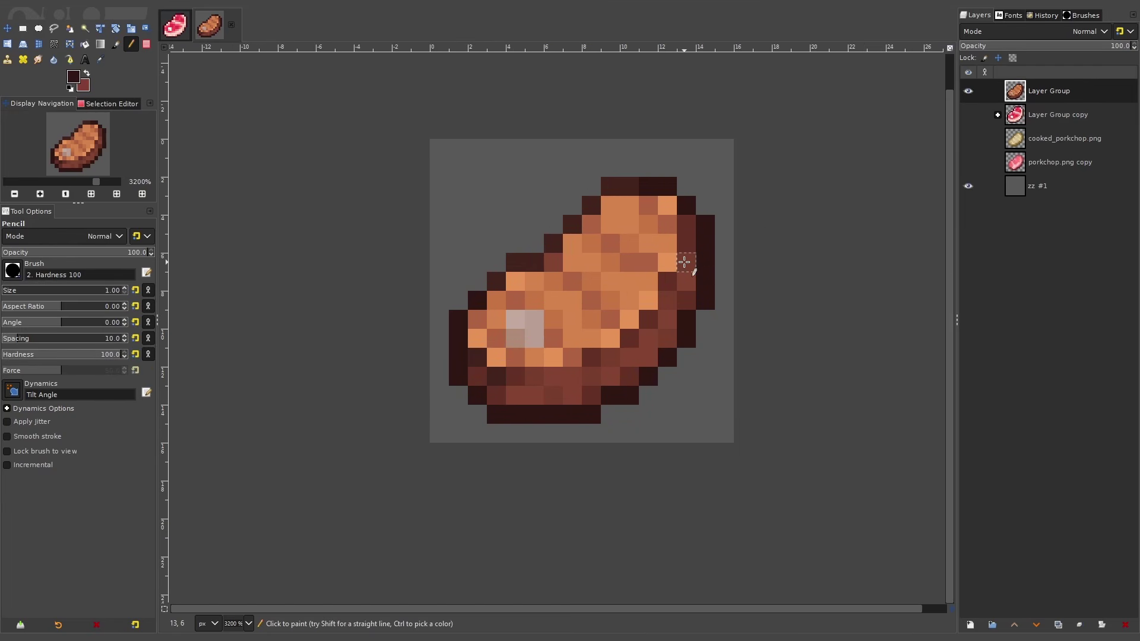
{"action": "scroll", "coordinate": [626, 272], "scroll_direction": "up", "scroll_amount": 1}
{"action": "scroll", "coordinate": [626, 271], "scroll_direction": "right", "scroll_amount": 1}
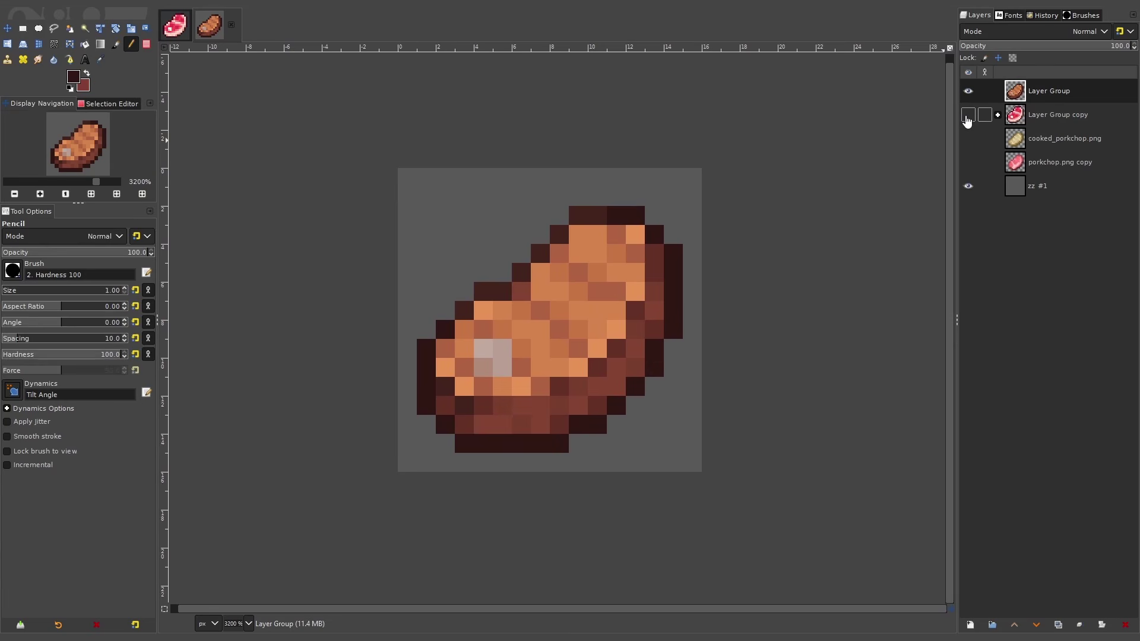
{"action": "left_click", "coordinate": [967, 115]}
{"action": "left_click", "coordinate": [968, 91]}
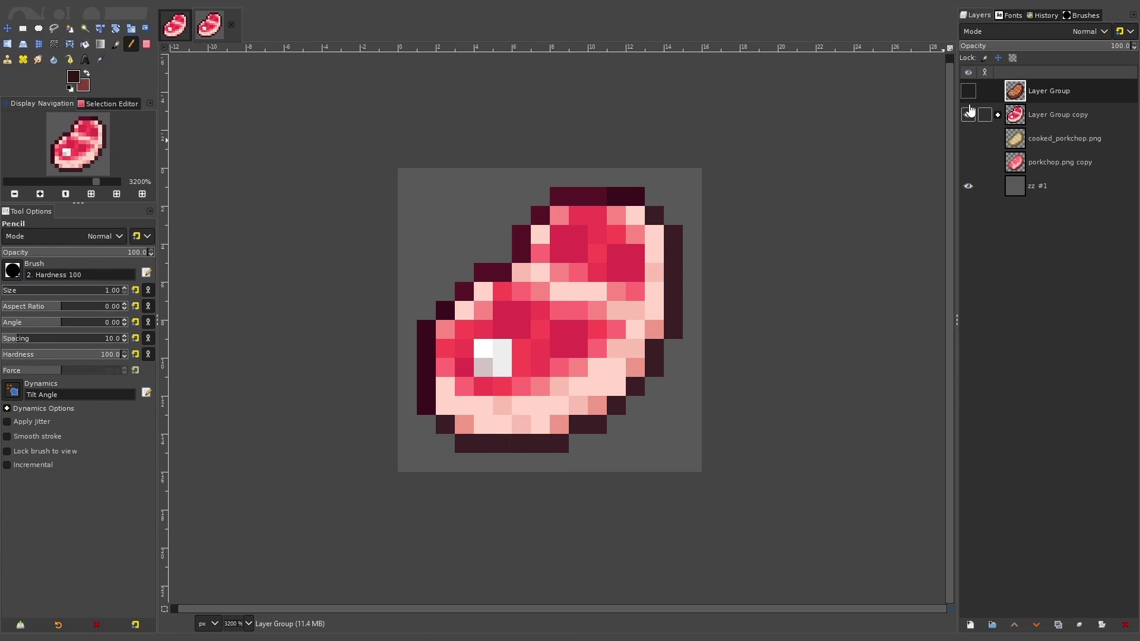
{"action": "double_click", "coordinate": [968, 116]}
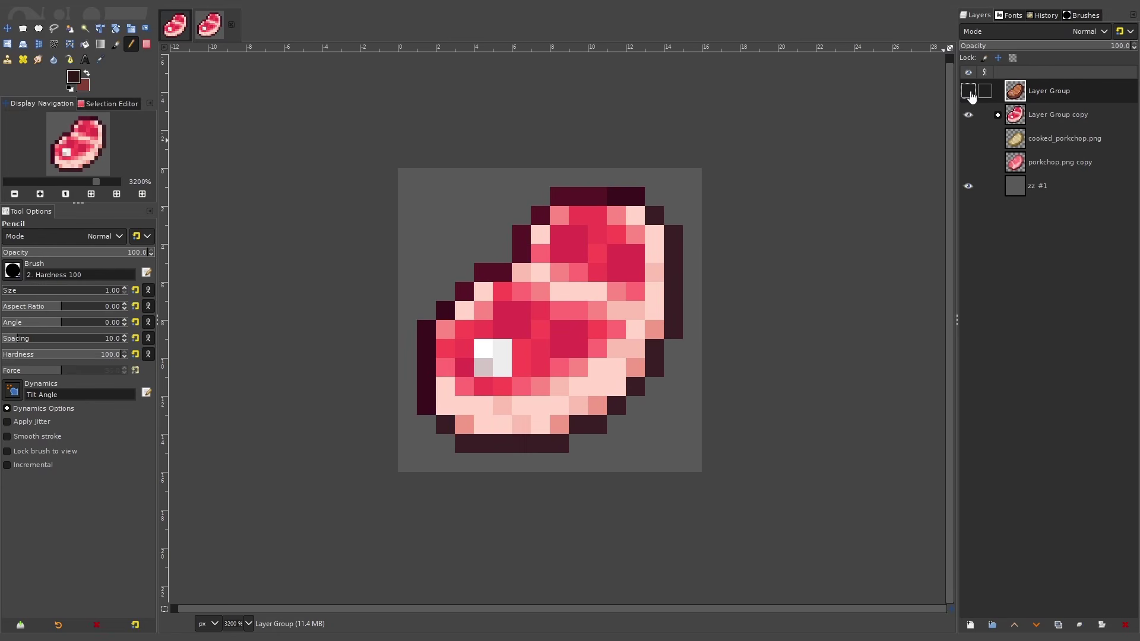